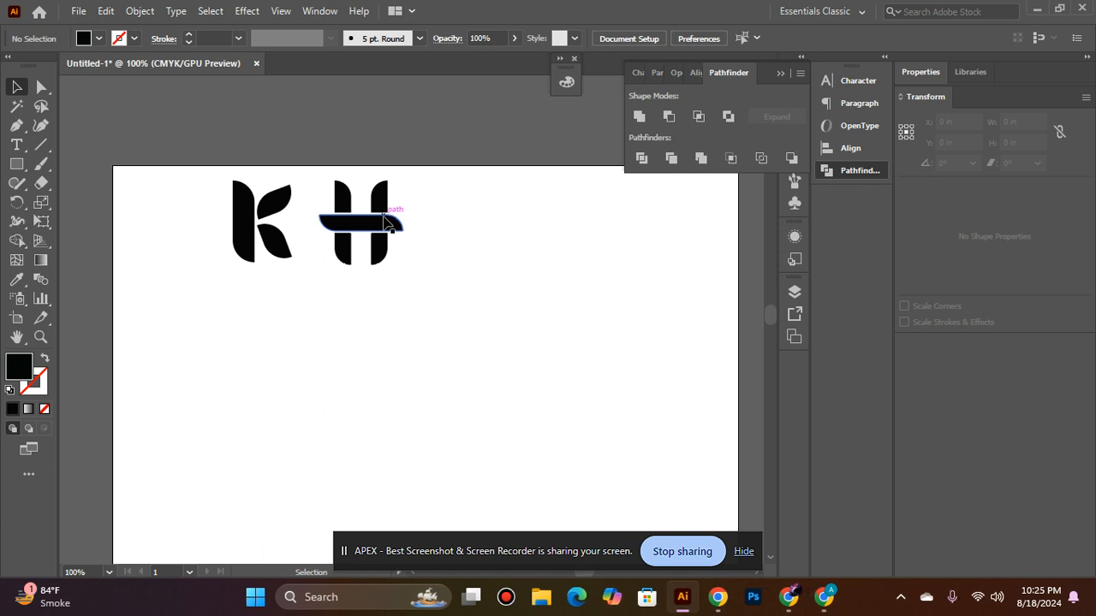
Step: Draw a black vertical rectangle about 0.41 in wide and 1.83 in high in the empty area below the K and H letters
left_click(24, 166)
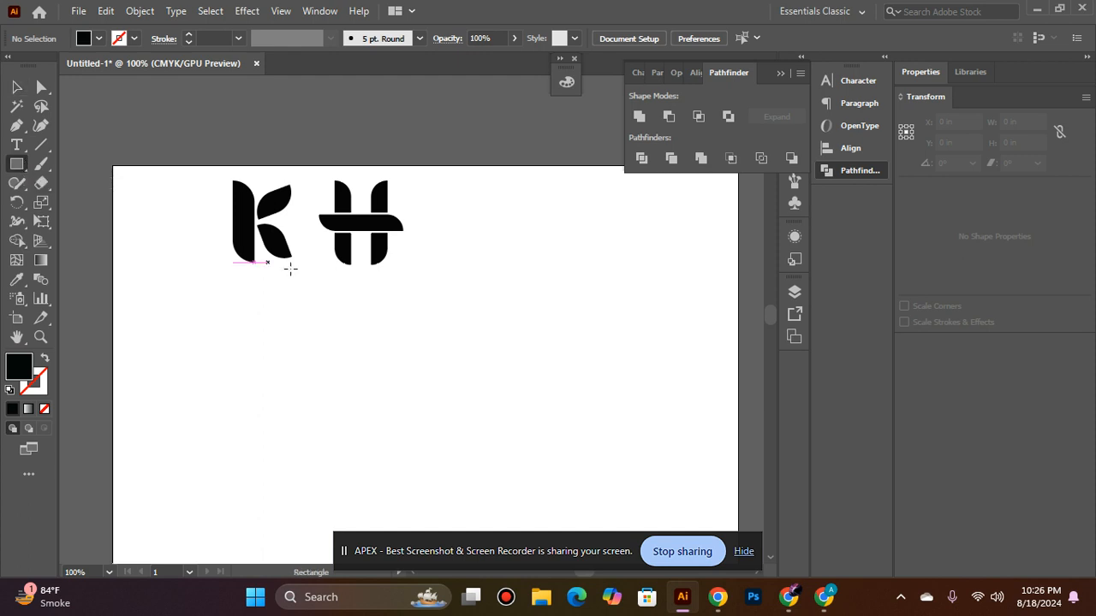
scroll(455, 283, "down", 2)
left_click_drag(456, 282, 481, 396)
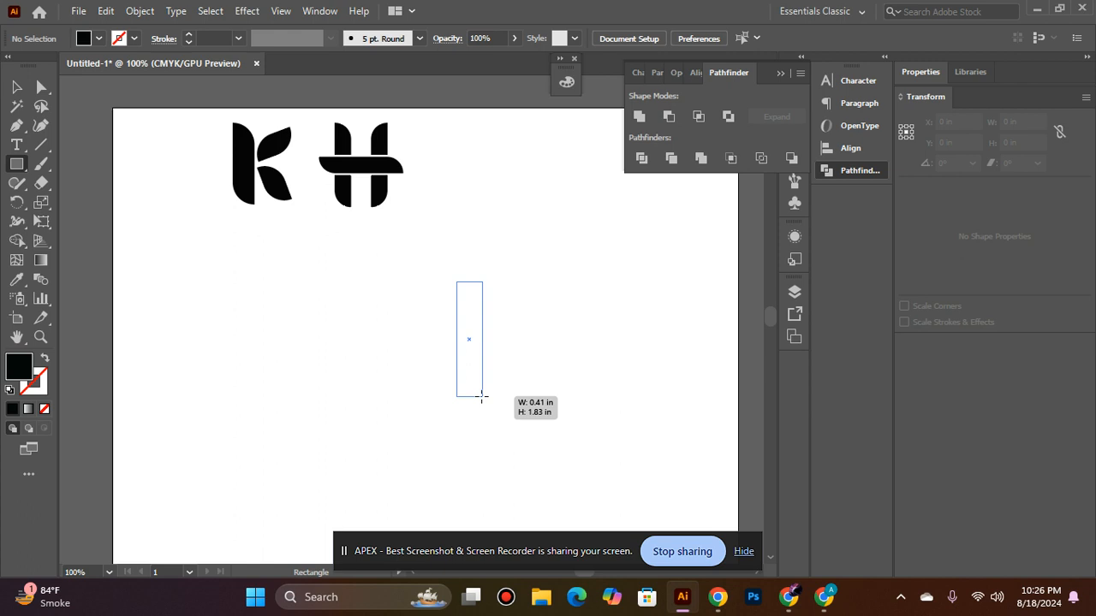
left_click_drag(481, 396, 481, 396)
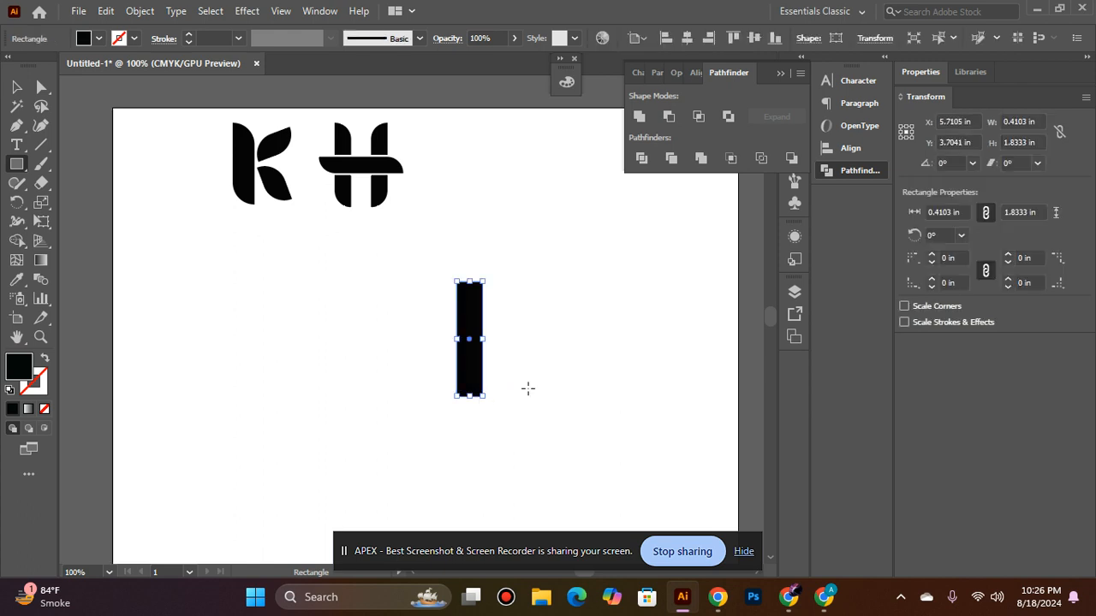
left_click(16, 87)
left_click(301, 308)
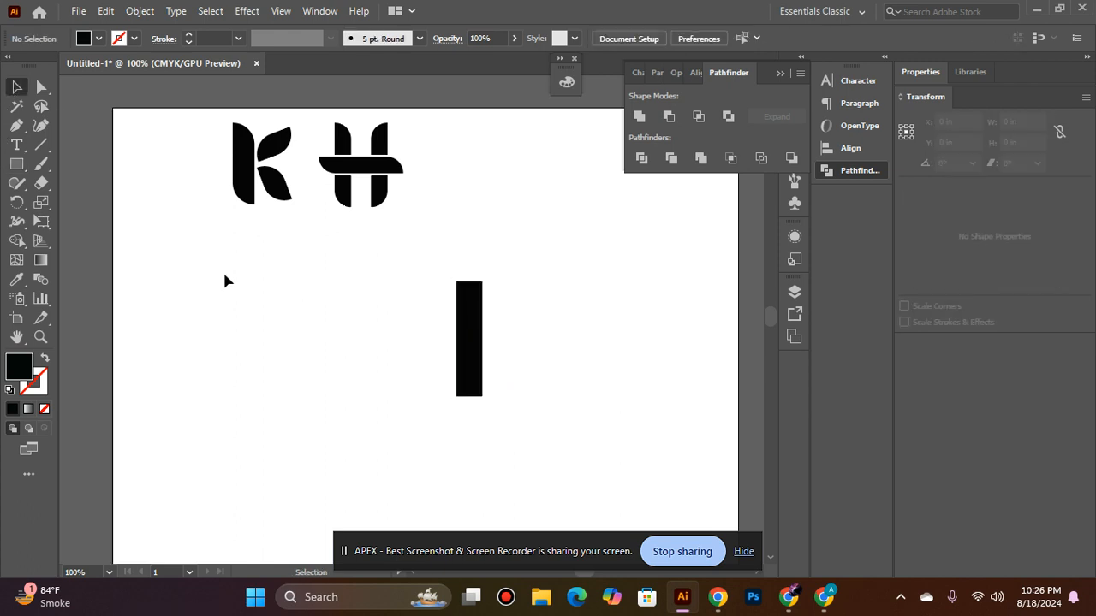
left_click(16, 164)
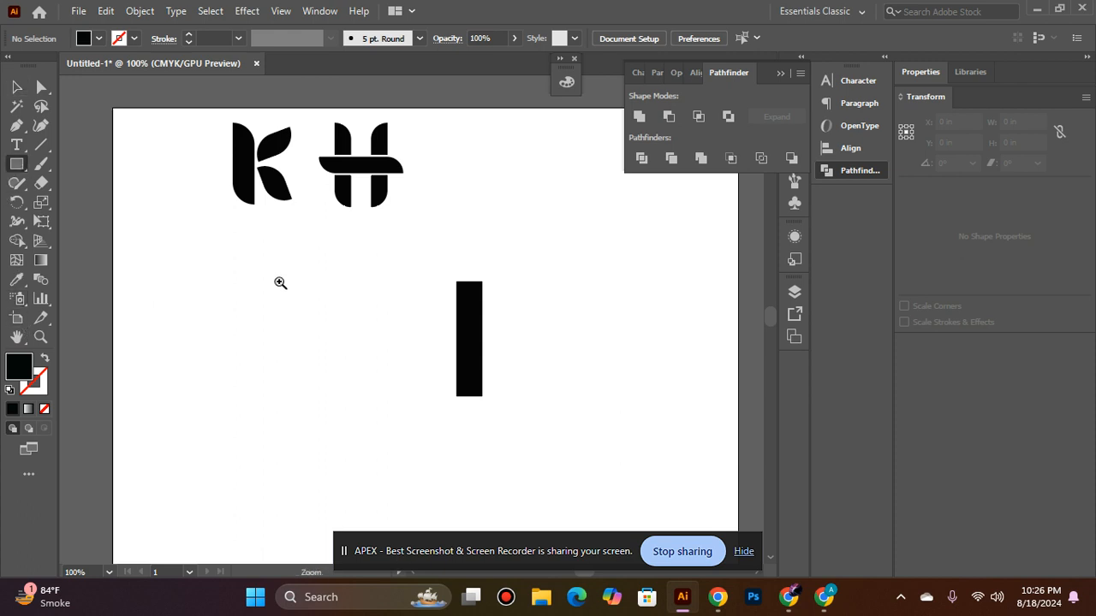
left_click_drag(245, 282, 255, 321)
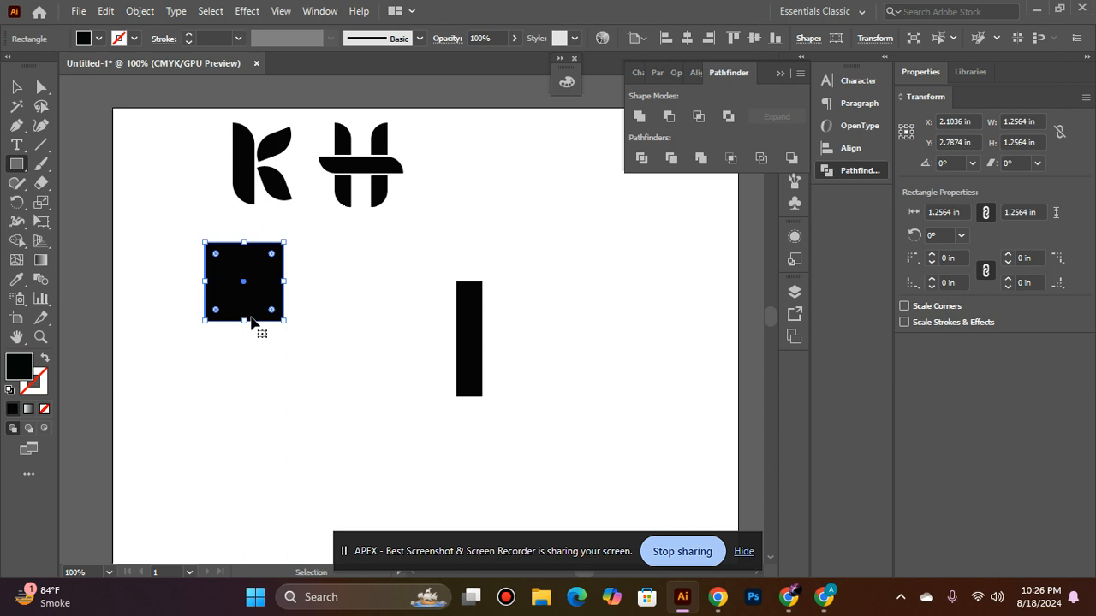
key("ctrl+z")
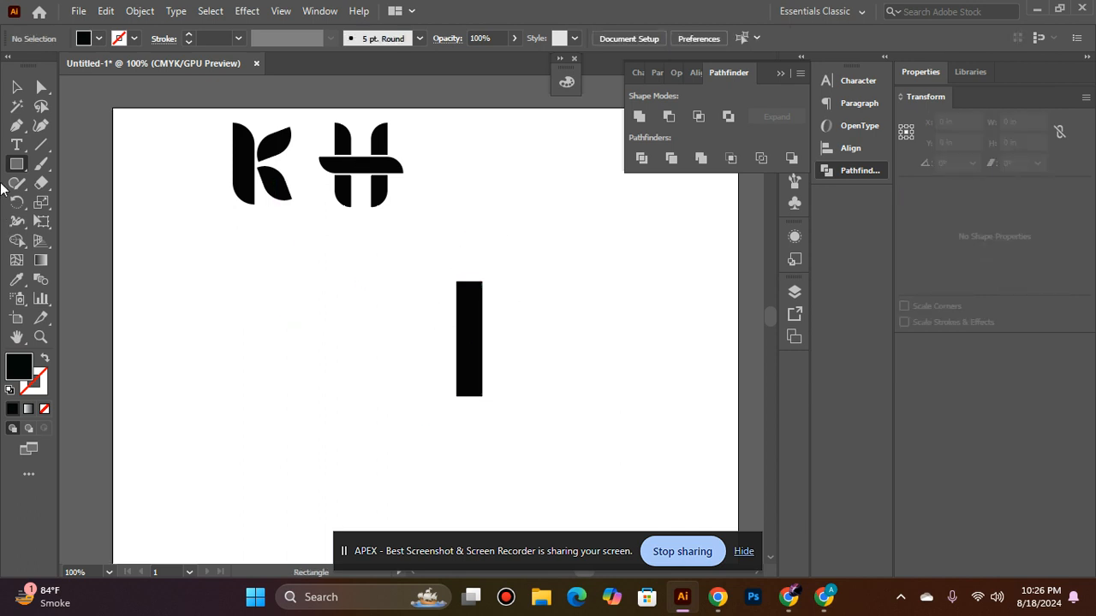
Step: Round the vertical rectangle's top-right and bottom-left corners to a 0.41 in radius
left_click(16, 88)
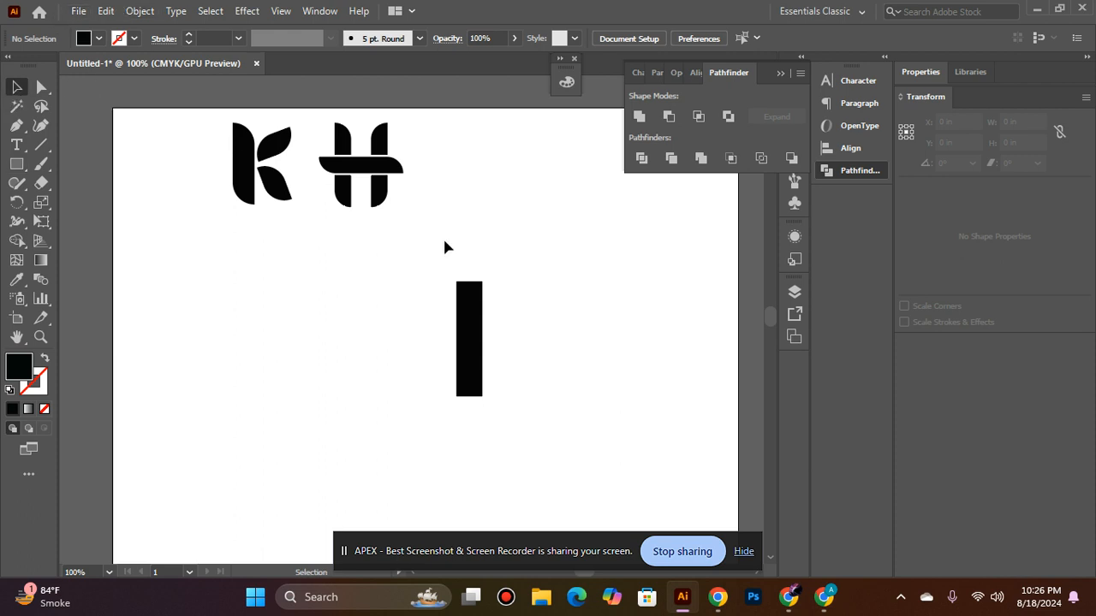
left_click(467, 317)
key("ctrl+plus")
left_click(466, 331, "ctrl")
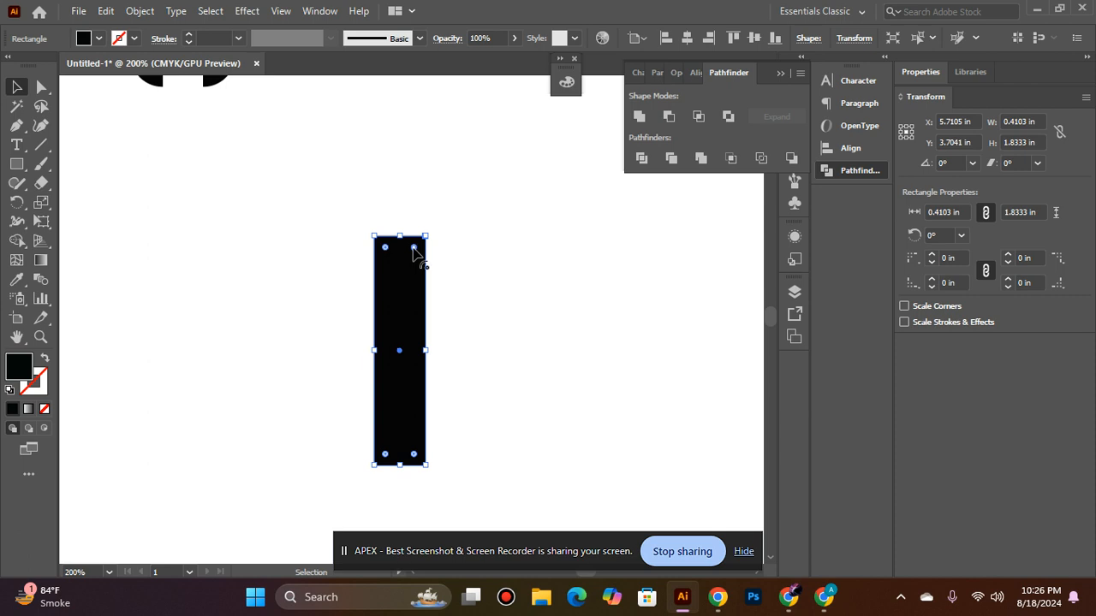
left_click_drag(414, 248, 348, 418)
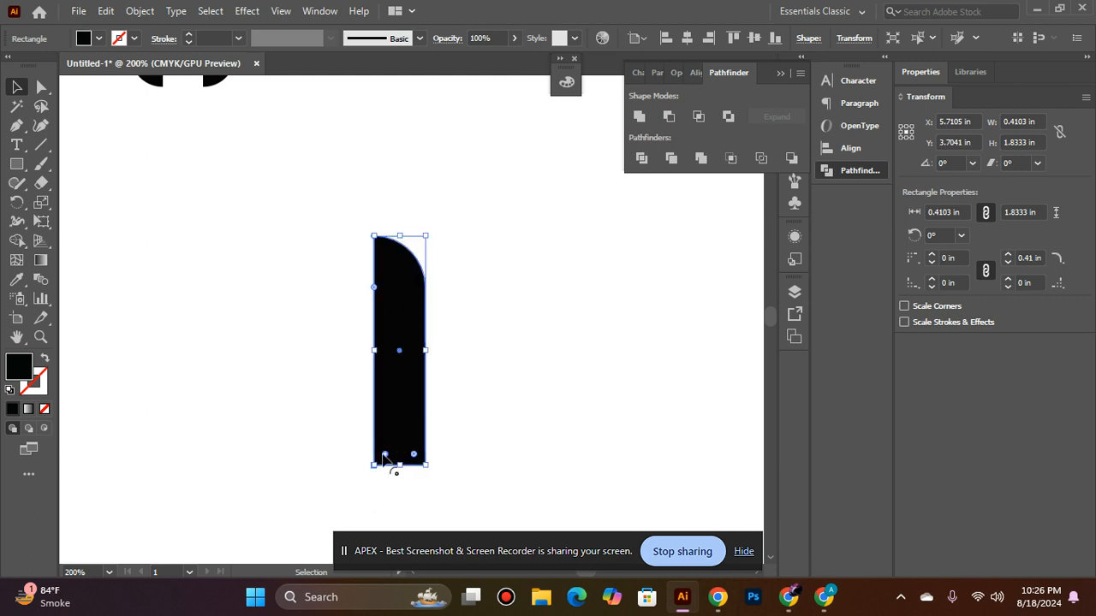
left_click_drag(385, 458, 413, 433)
left_click(507, 324)
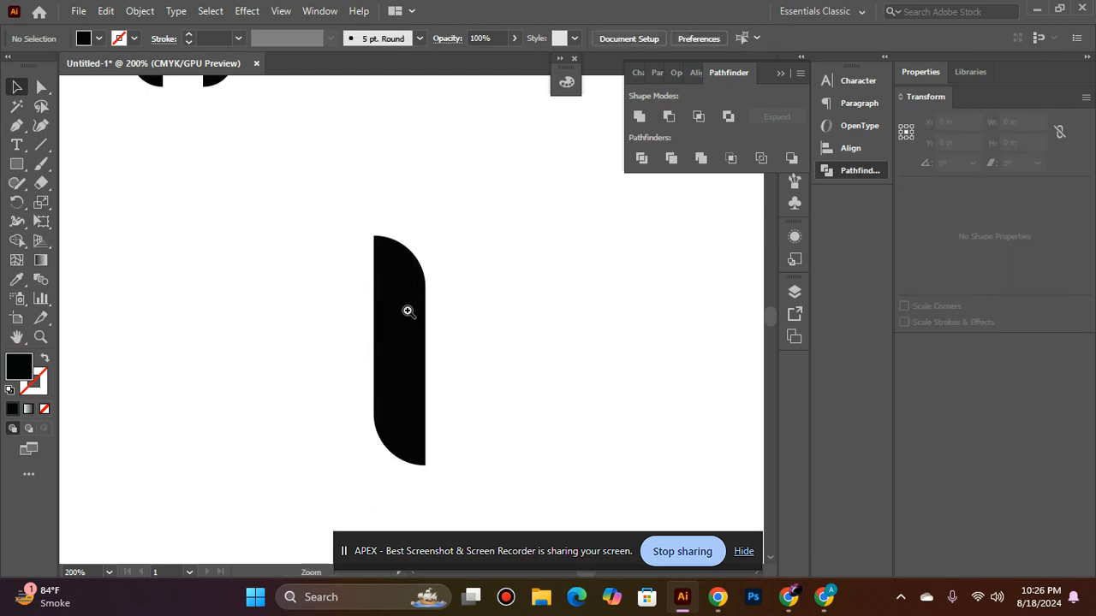
Step: Duplicate the rounded bar to its right and shorten the copy to about 0.88 in high
left_click(408, 312, "ctrl+alt")
left_click(408, 311, "ctrl+alt")
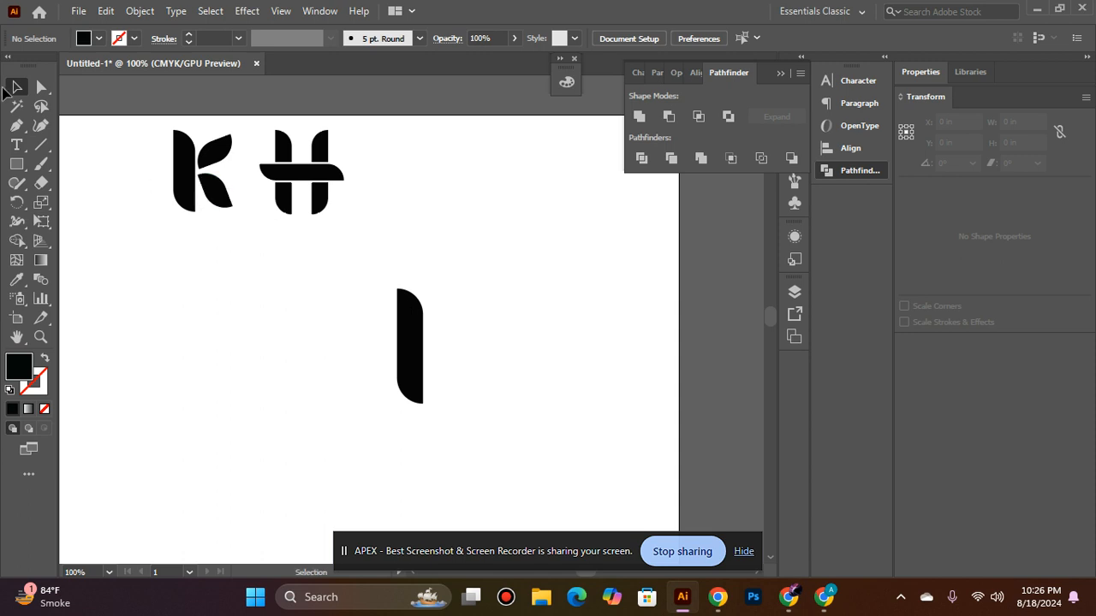
left_click(416, 345)
left_click(349, 305)
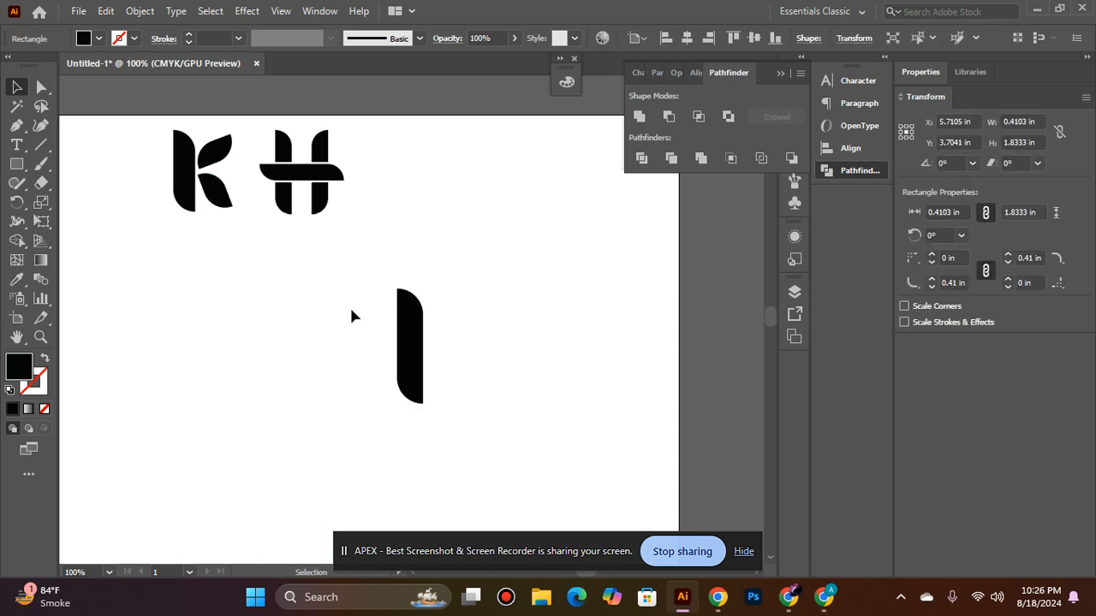
left_click(413, 328, "ctrl")
left_click(408, 326)
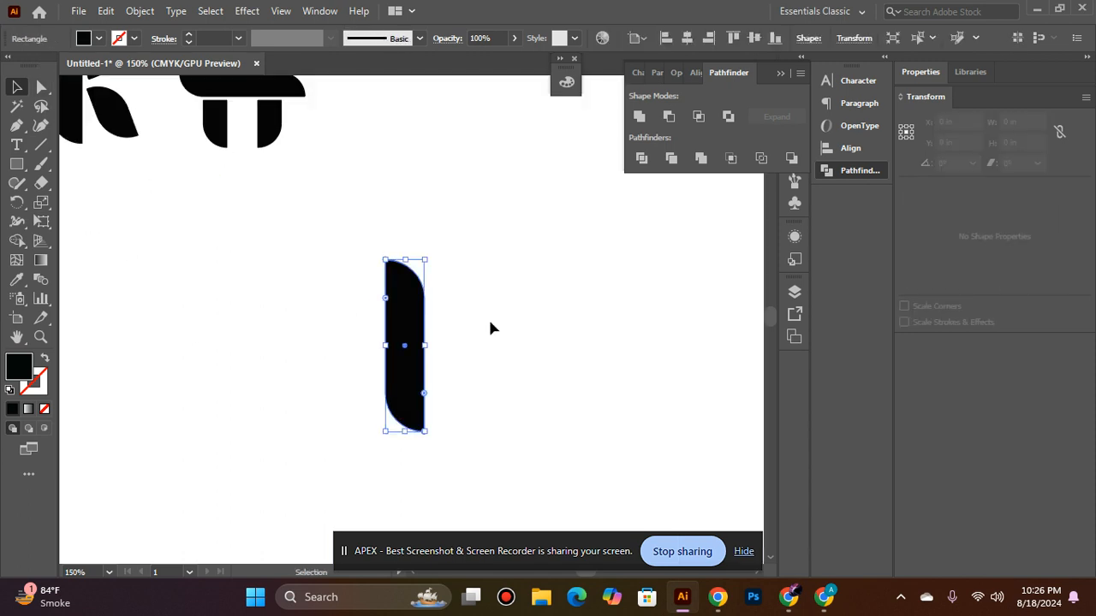
left_click(441, 306)
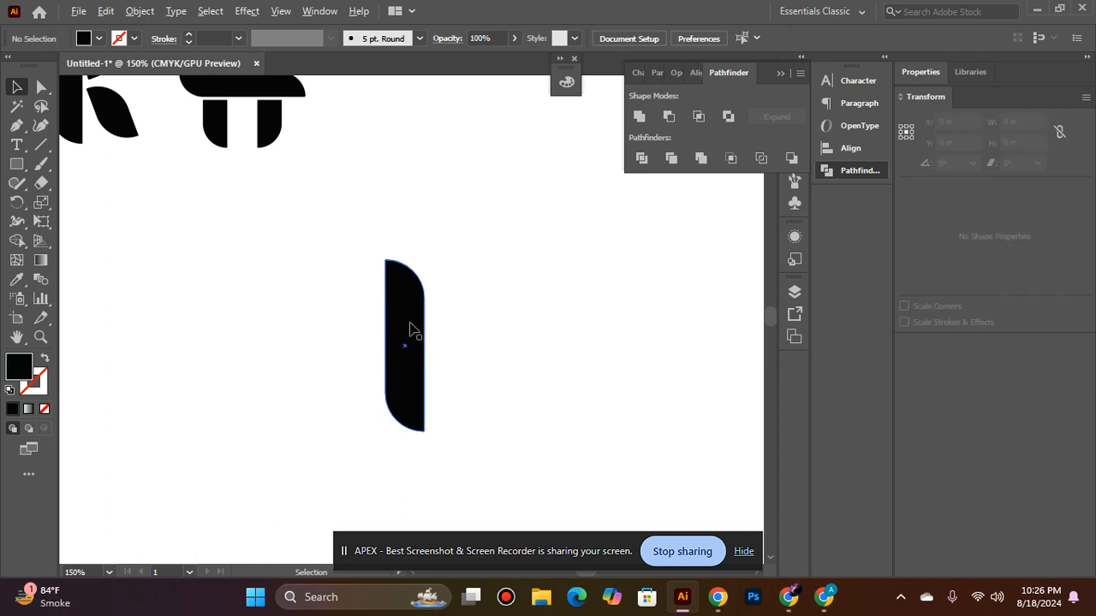
left_click_drag(410, 329, 479, 328)
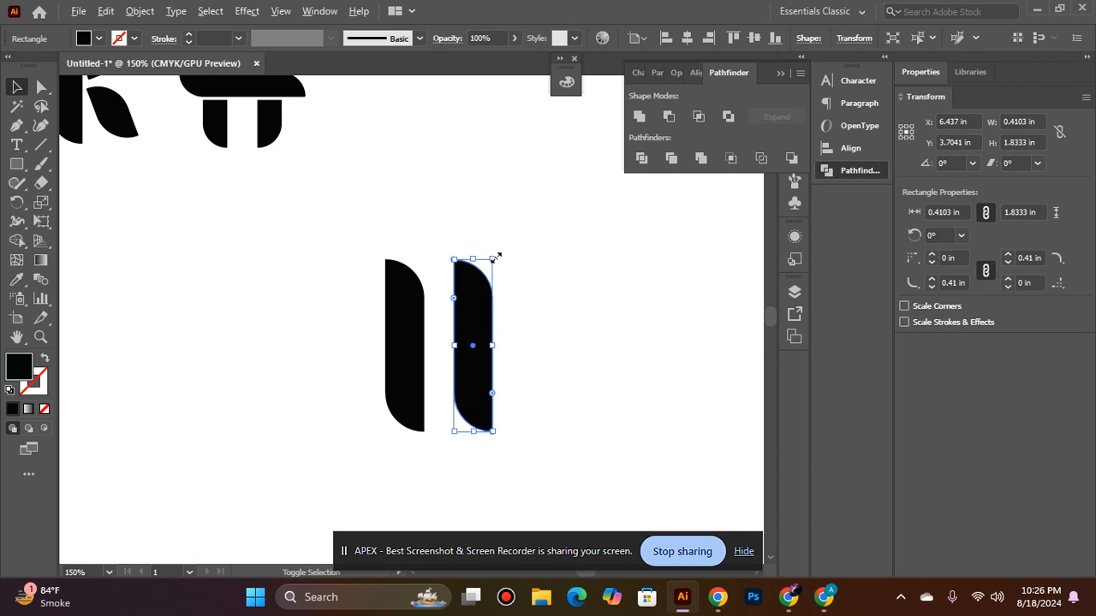
left_click_drag(494, 256, 485, 259)
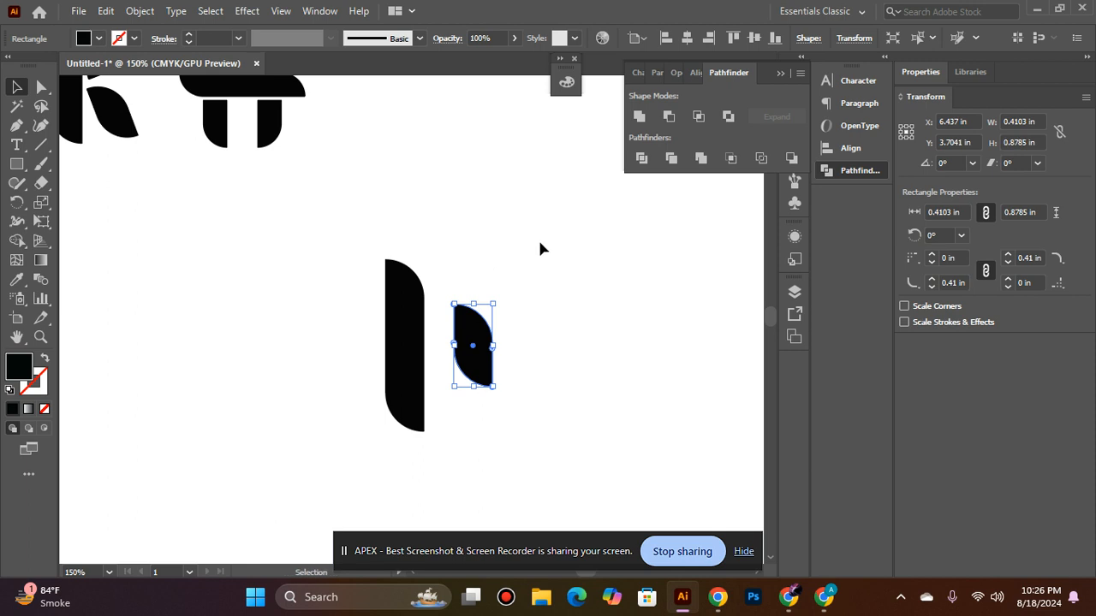
left_click(539, 248)
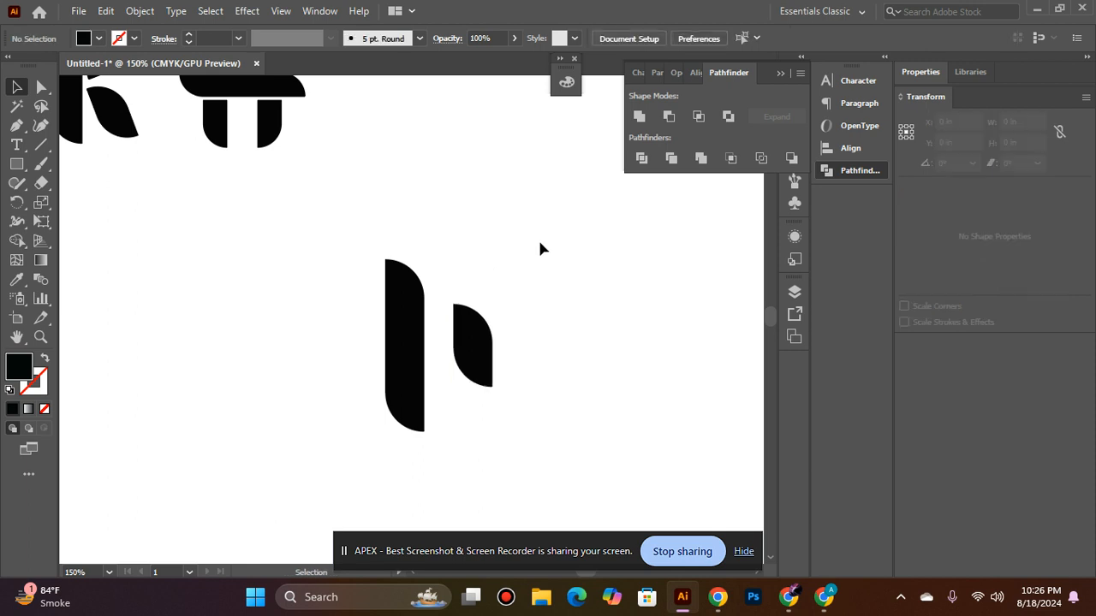
Step: Rotate the short leaf shape to about 20.6° and move it down beside the bar as the K's lower leg
left_click(479, 361)
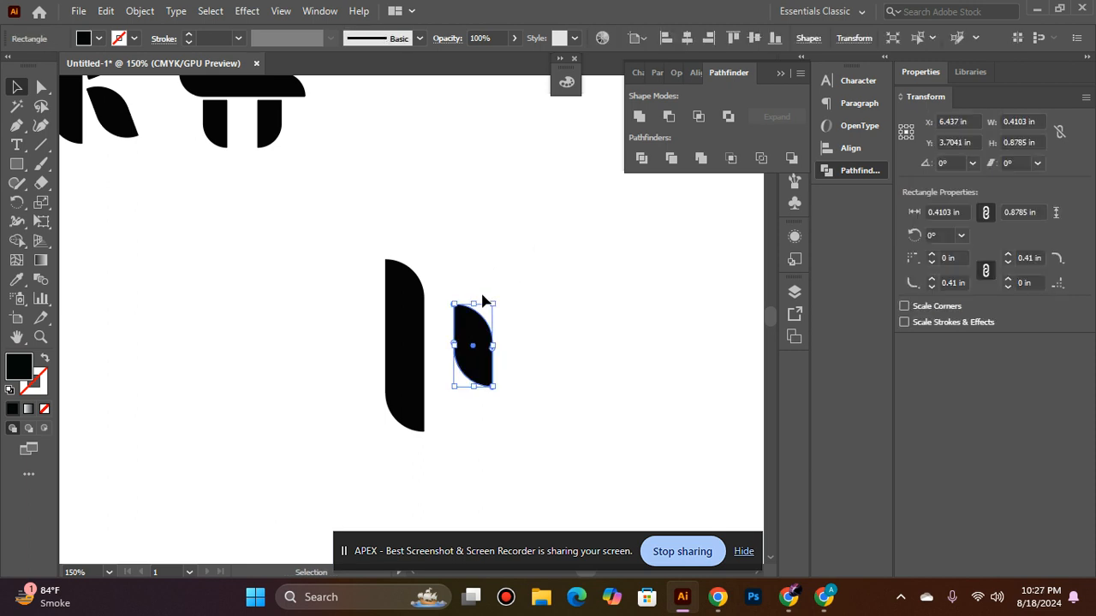
scroll(481, 301, "up", 2)
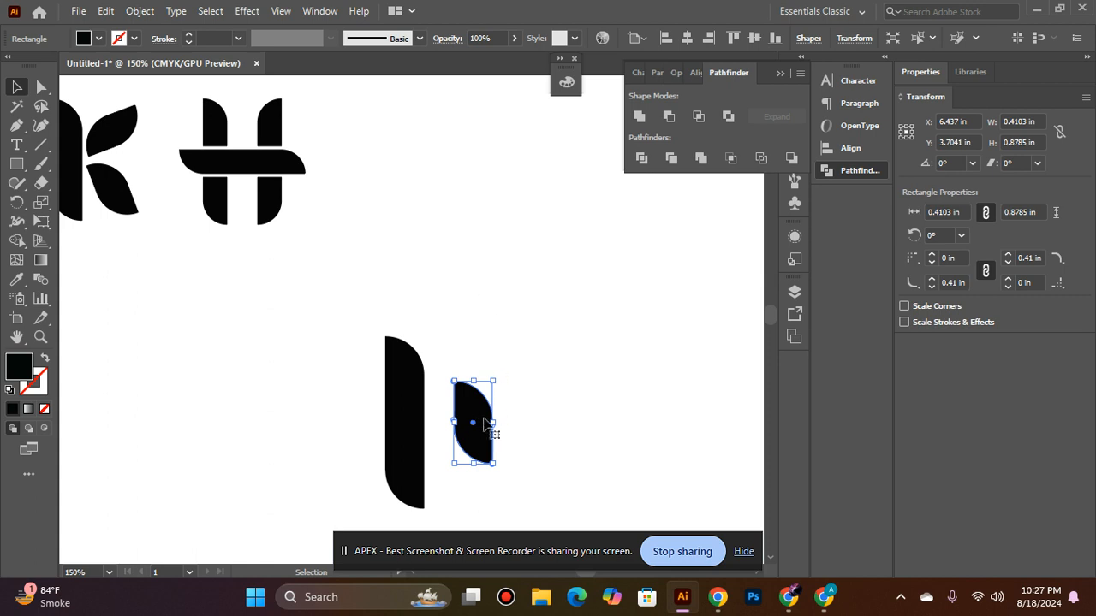
left_click_drag(447, 375, 516, 362)
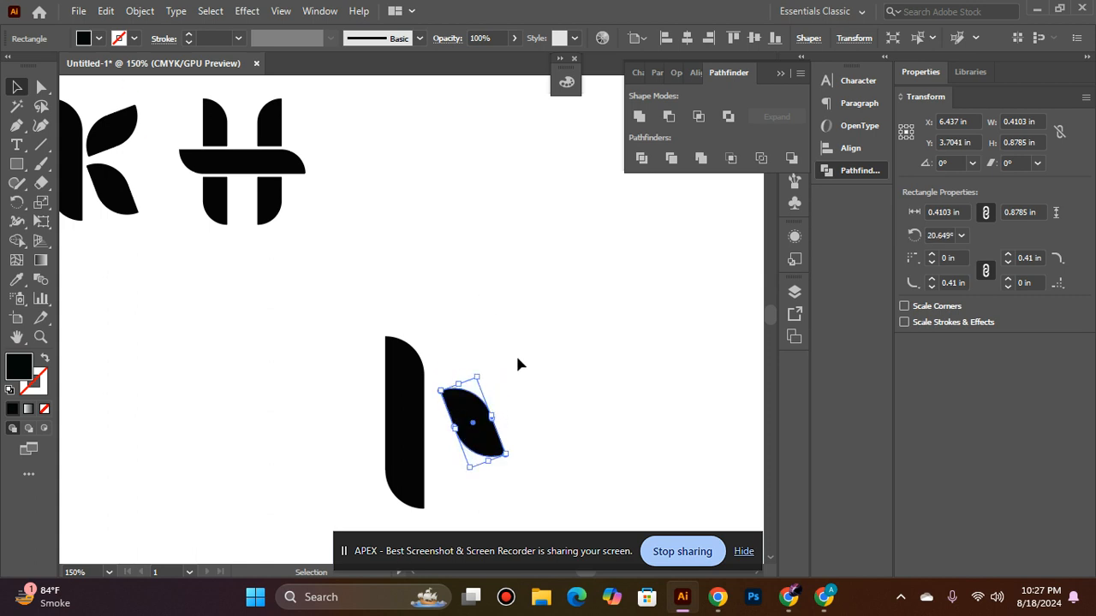
left_click(516, 362)
left_click_drag(470, 416, 463, 451)
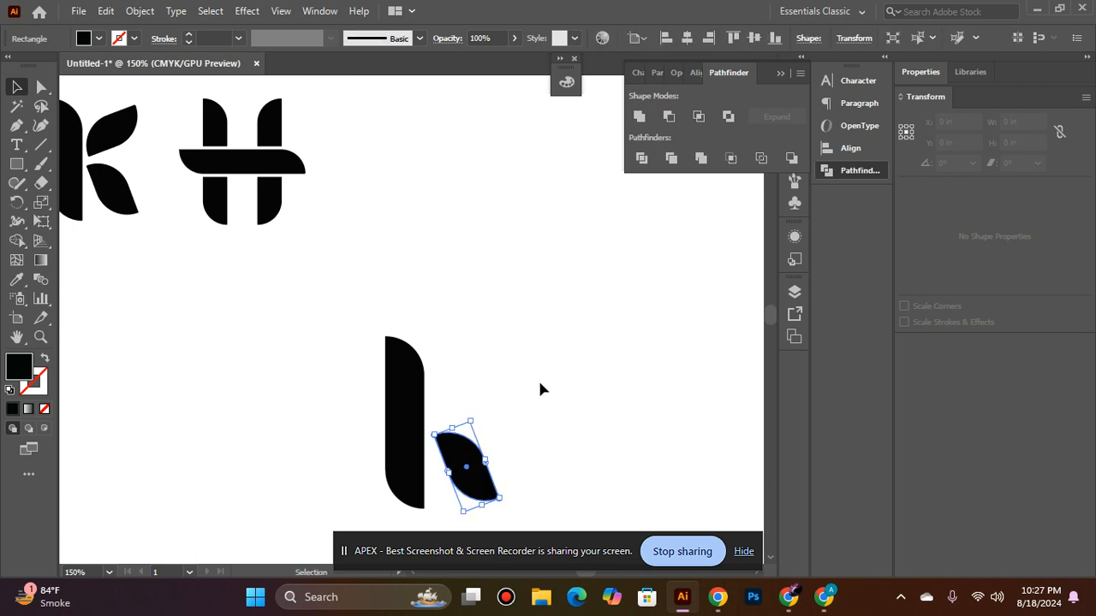
left_click(537, 379)
Step: Copy the lower leg leaf and paste the copy in front of it
left_click(458, 446)
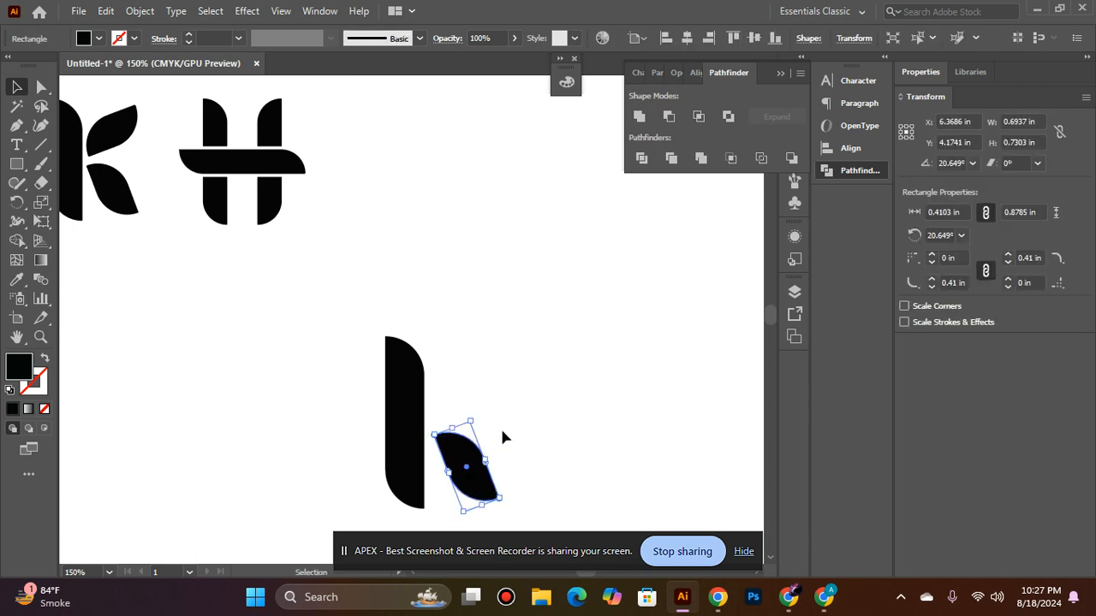
left_click(100, 13)
left_click(146, 94)
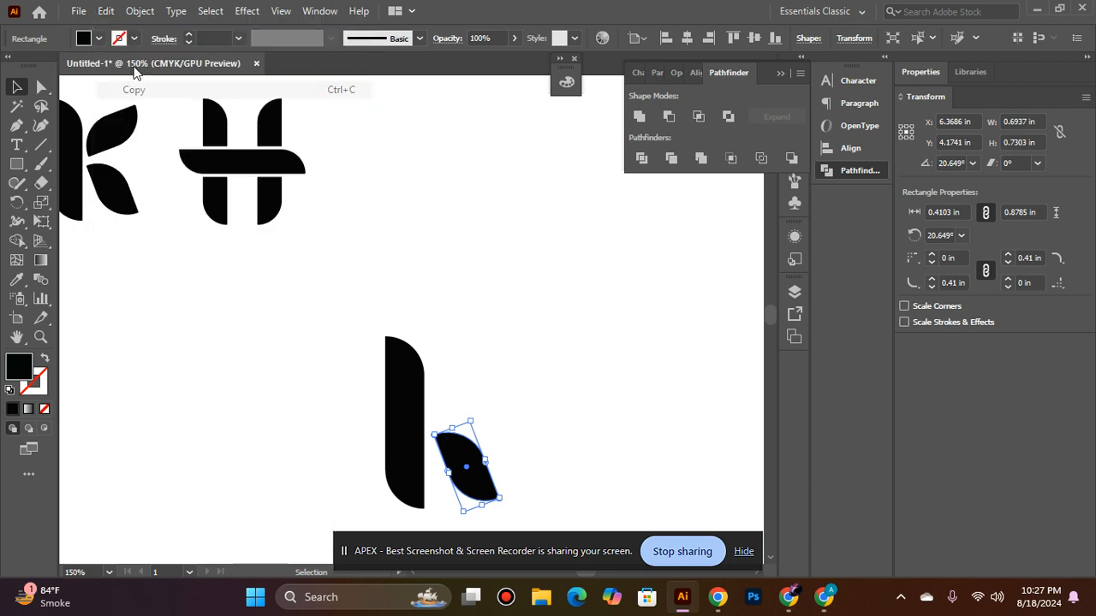
left_click(105, 11)
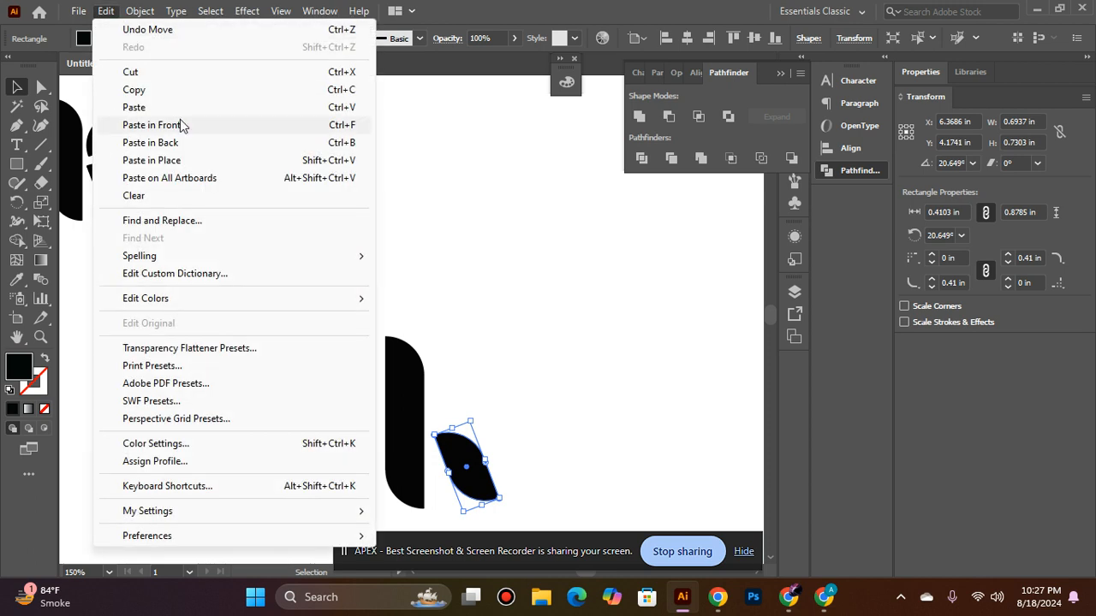
left_click(151, 125)
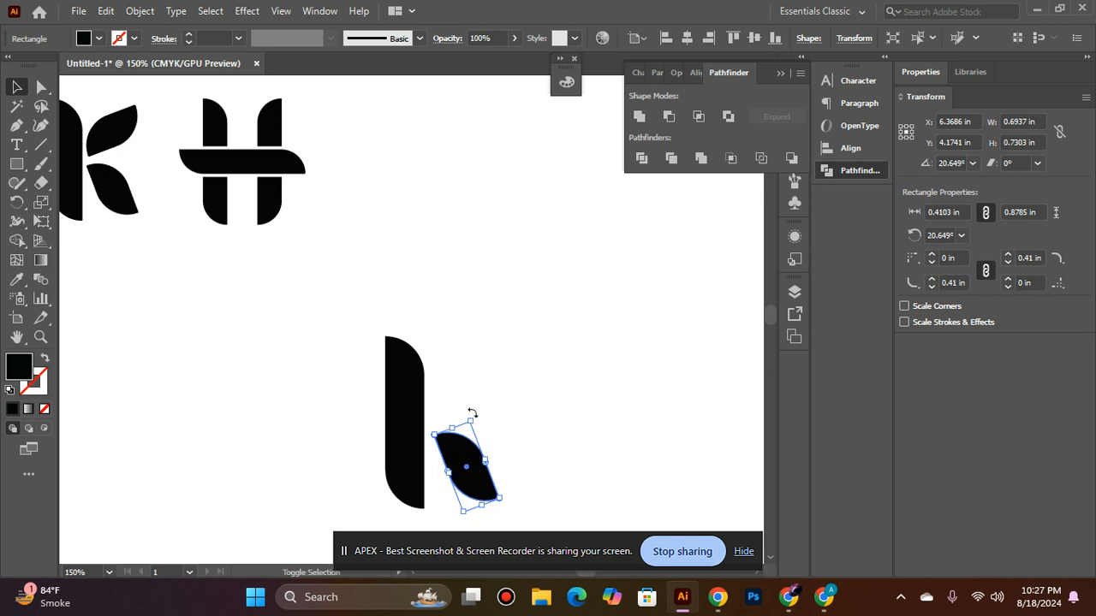
Step: Rotate the pasted leaf to 315° and place it above the lower leg as the K's upper arm
left_click_drag(472, 413, 526, 435)
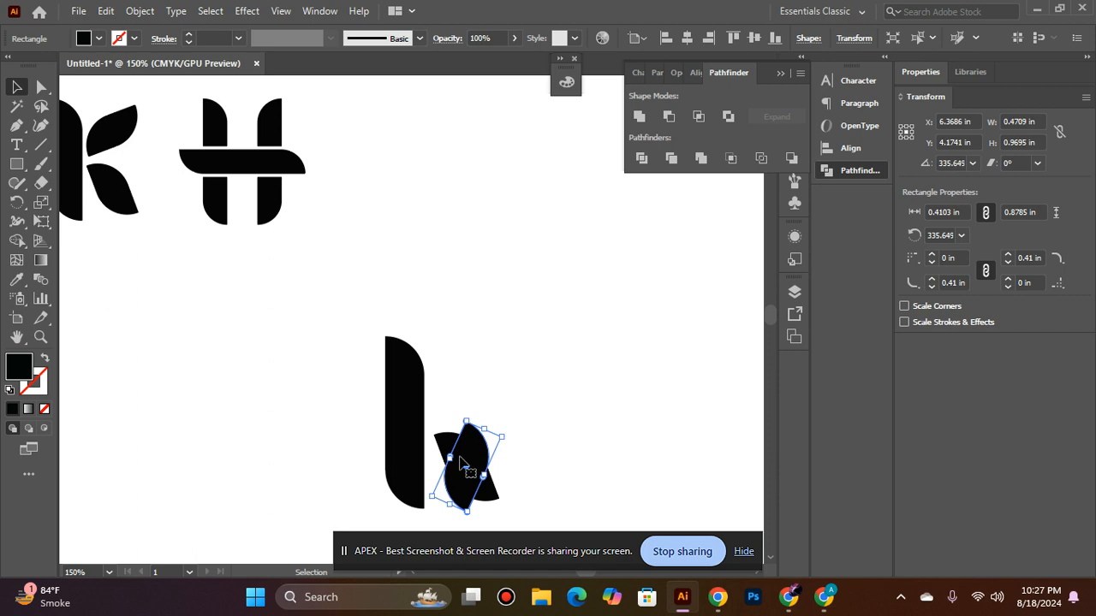
left_click_drag(459, 463, 445, 365)
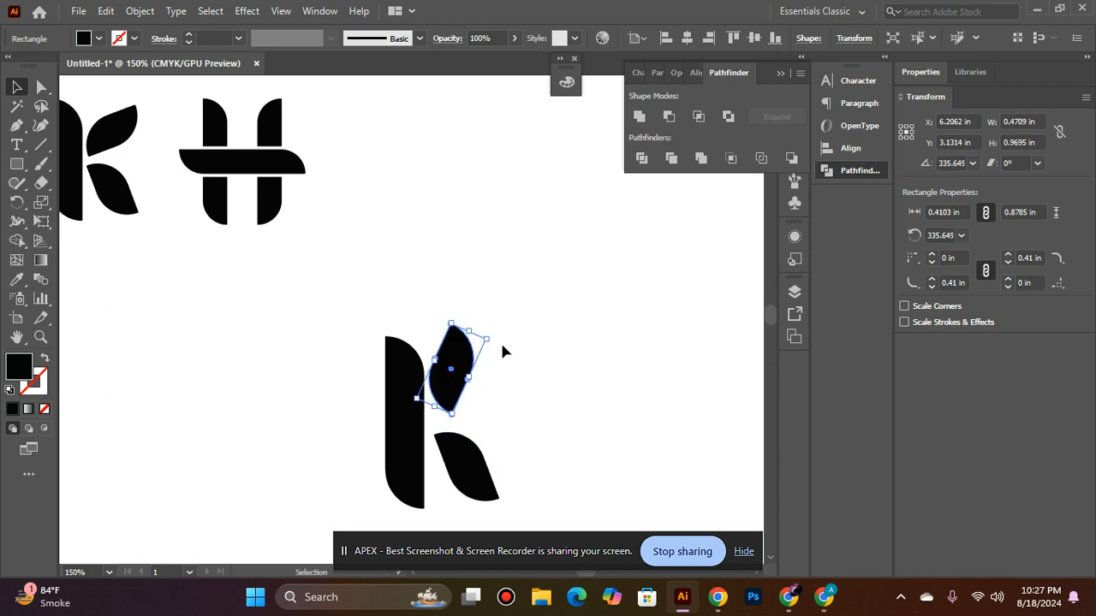
left_click(503, 351)
left_click(447, 367)
left_click_drag(493, 338, 522, 347)
left_click(565, 338)
mouse_move(453, 362)
left_mouse_down()
mouse_move(462, 373)
mouse_move(453, 363)
left_mouse_up()
Step: Align the left edges of the upper arm and lower leg leaves
left_click(467, 454, "shift")
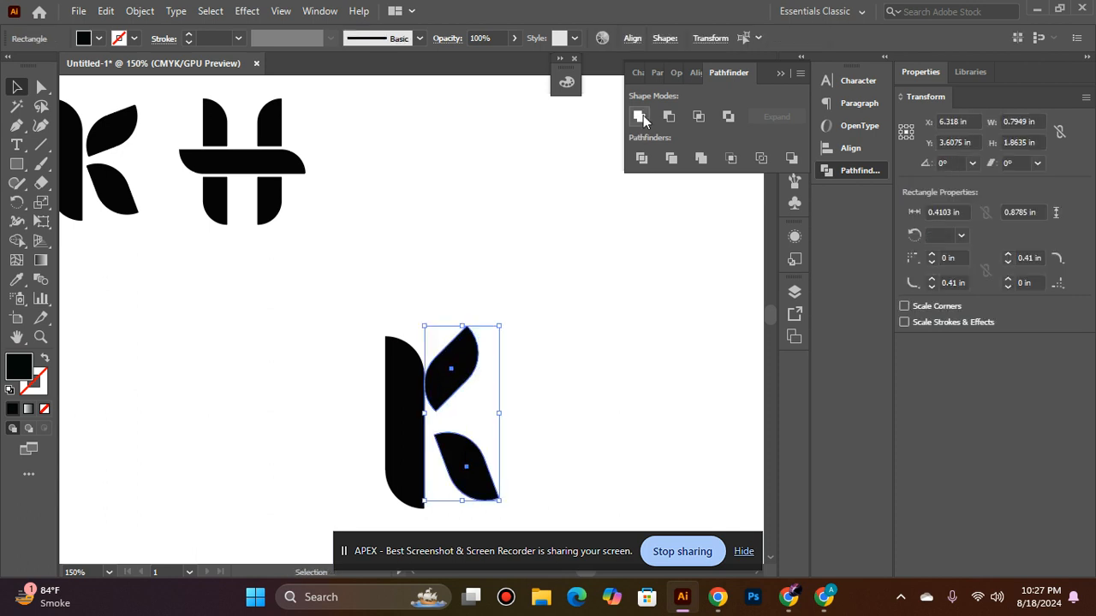
left_click(694, 73)
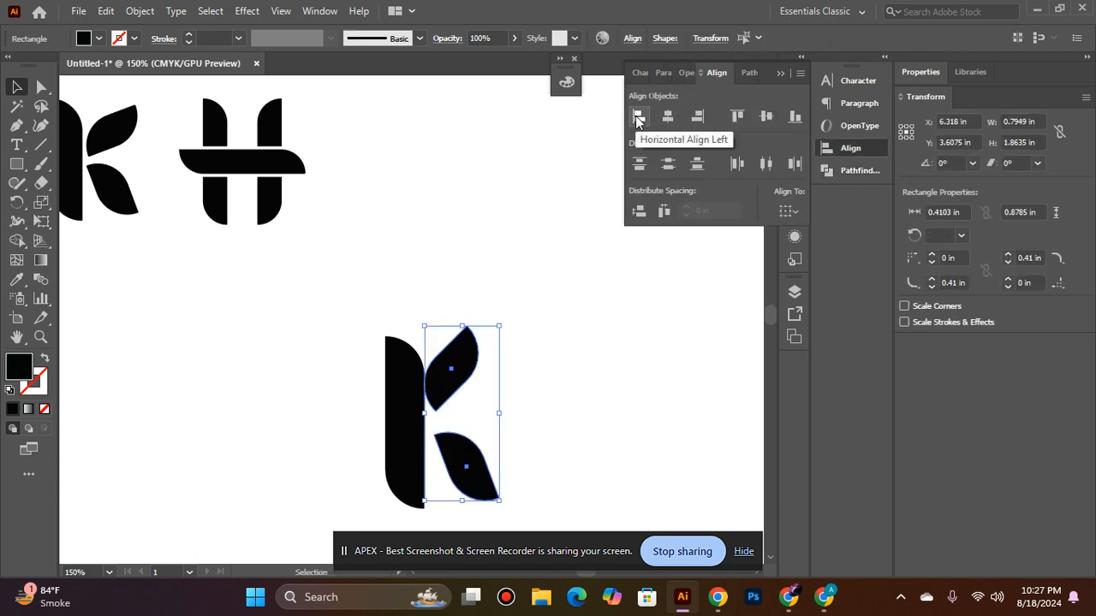
left_click(637, 117)
left_click(601, 243)
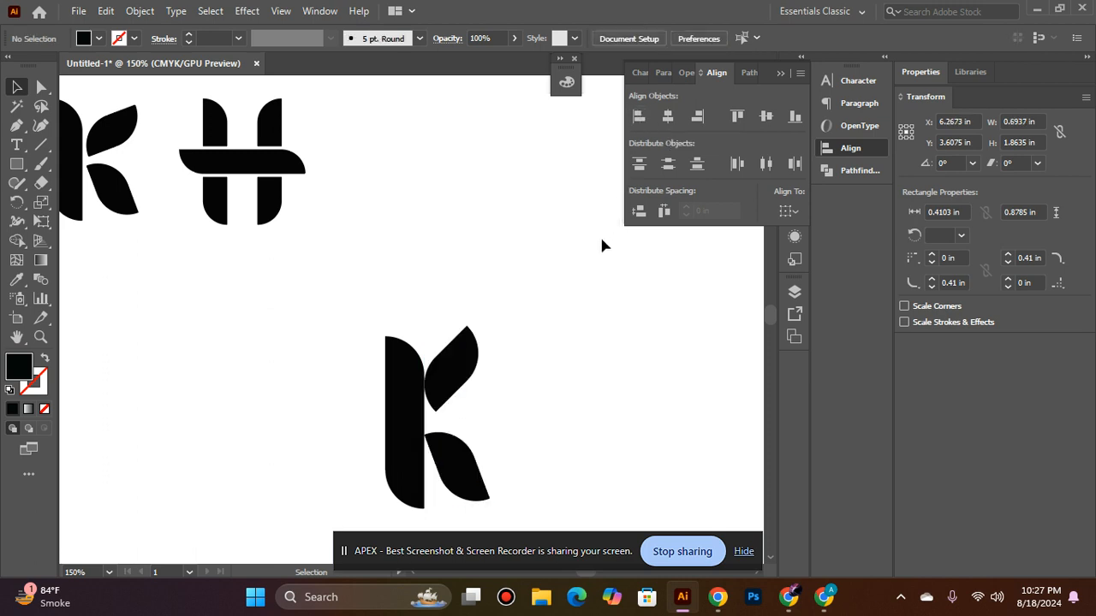
Step: Nudge the vertical bar about 0.1 in to the left to leave a gap between it and the two leaves
left_click(391, 418)
key("Left")
key("Left")
key("Left")
key("Left")
key("Left")
key("Left")
key("Left")
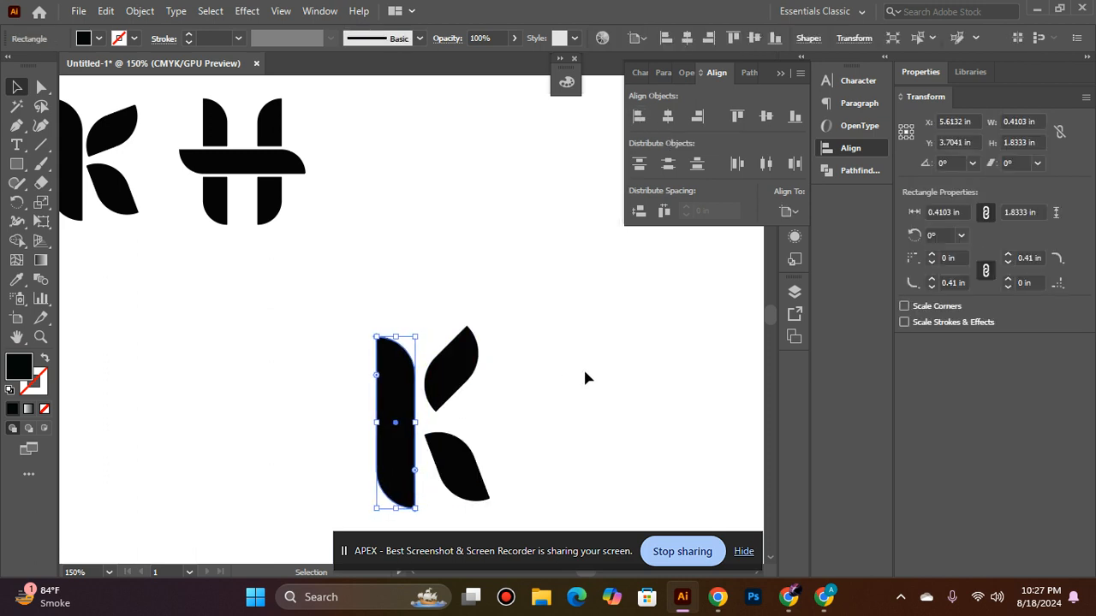
left_click(583, 368)
Step: Rotate the K's upper arm leaf to 300°
left_click(479, 347)
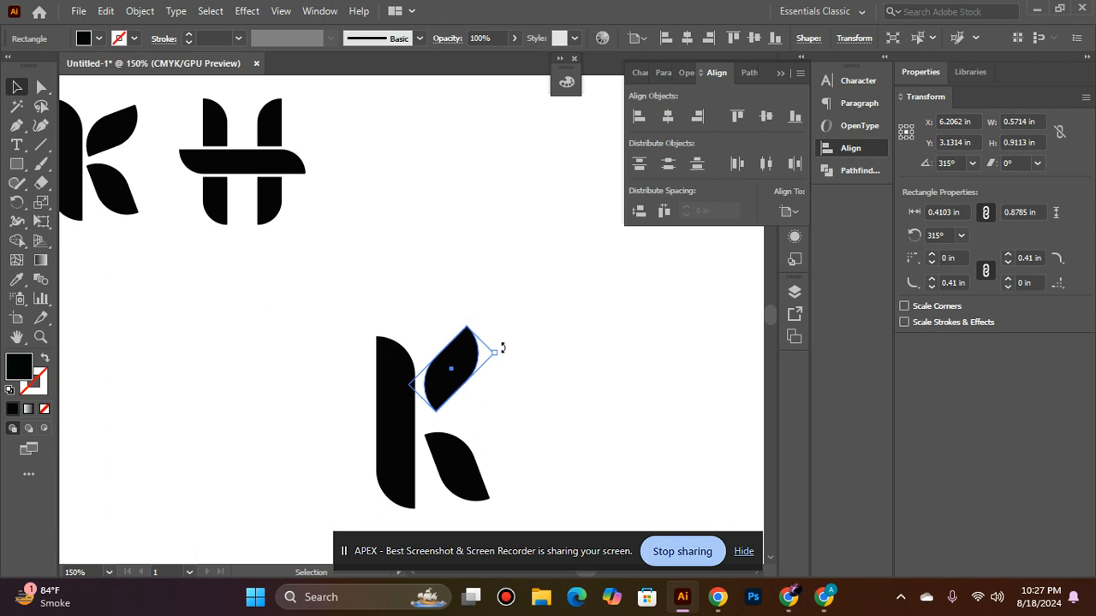
left_click_drag(502, 346, 516, 359)
left_click(561, 366)
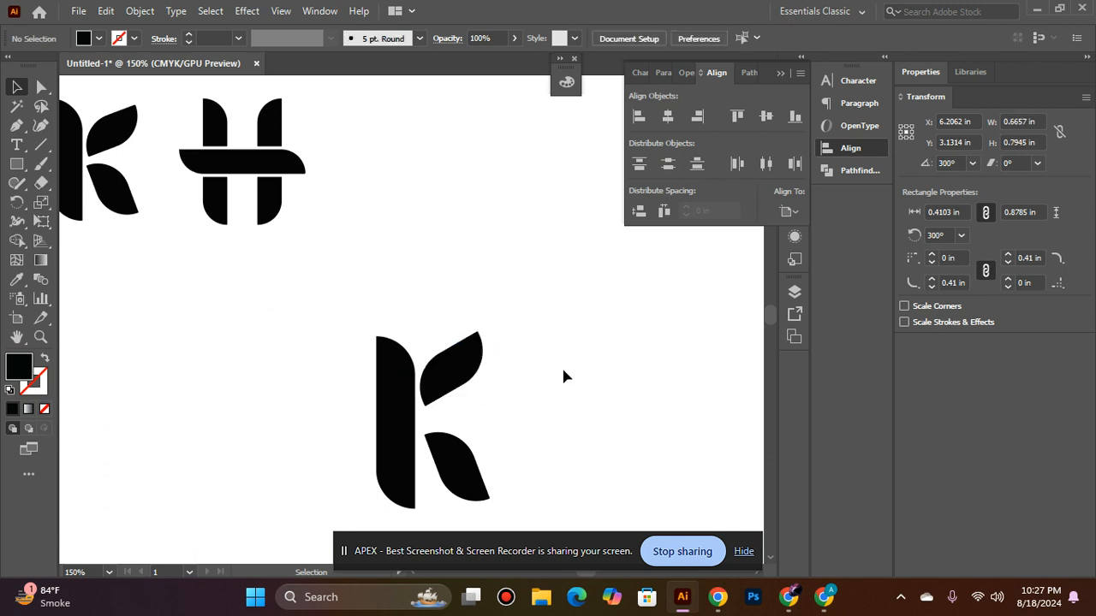
Step: Realign the left edges of the K's rotated upper arm and lower leg leaves
left_click(445, 378)
left_click(463, 493, "shift")
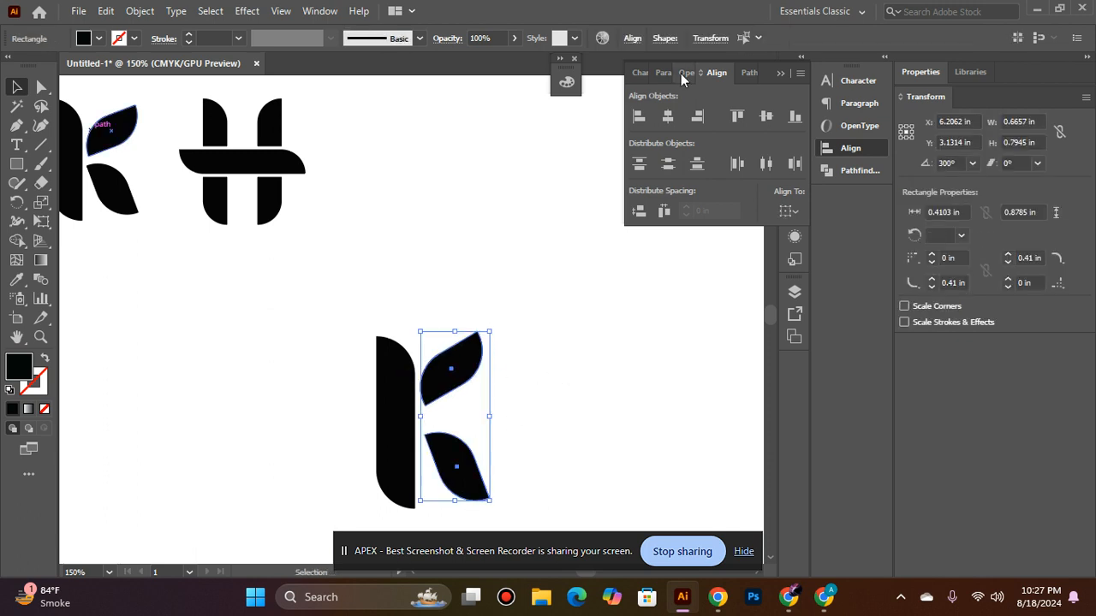
left_click(640, 117)
left_click(568, 312)
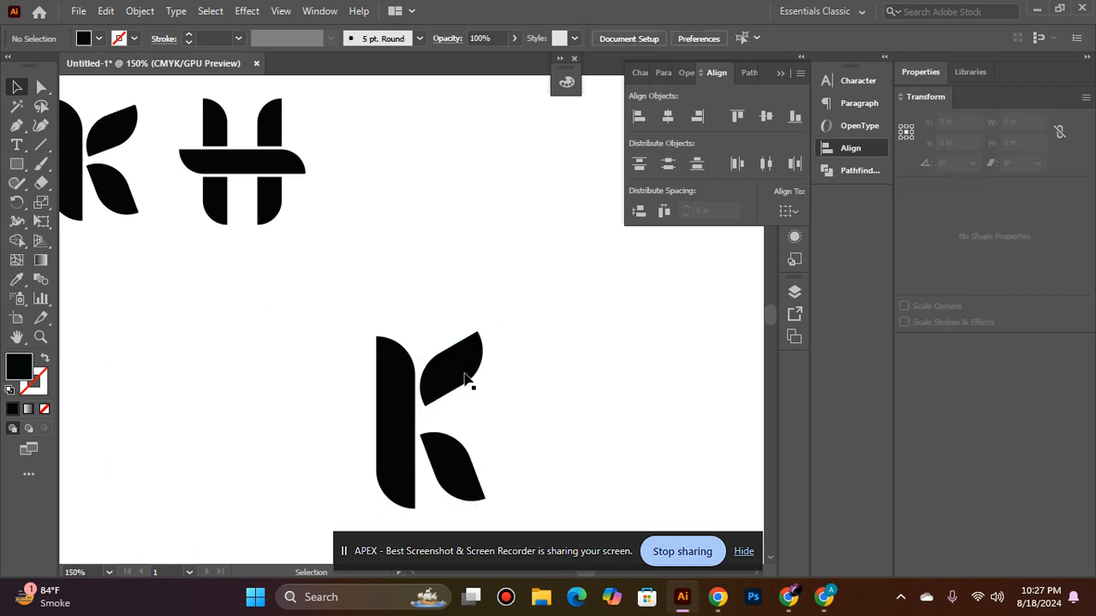
Step: Nudge the K's lower leg leaf up about 0.2 in so it sits close beneath the upper arm leaf
left_click(458, 378)
left_click(453, 482)
left_click(450, 377, "shift")
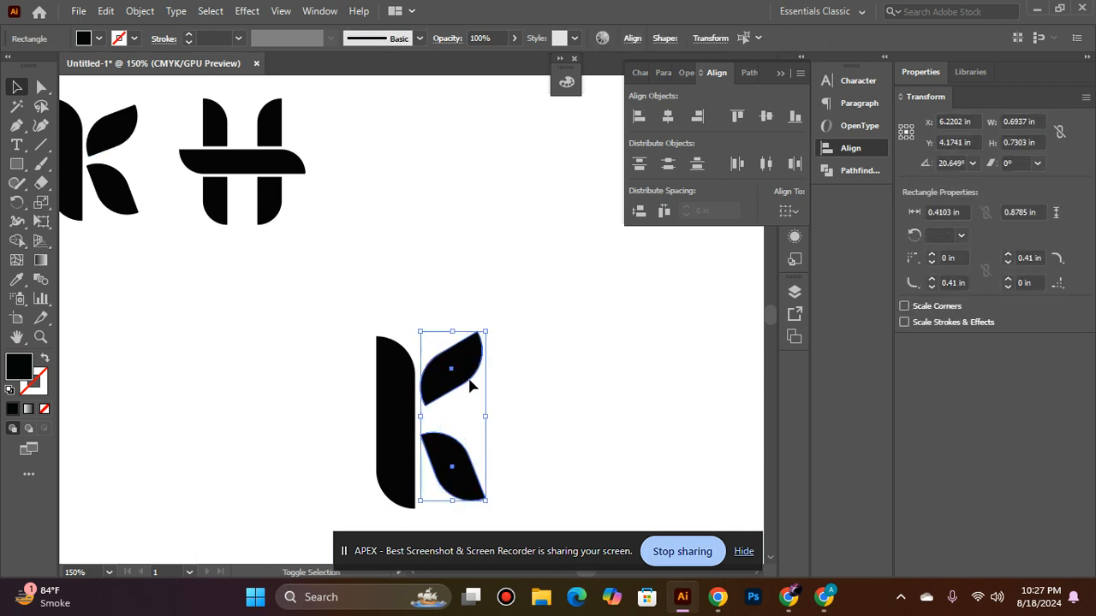
left_click(513, 413)
left_click(469, 484)
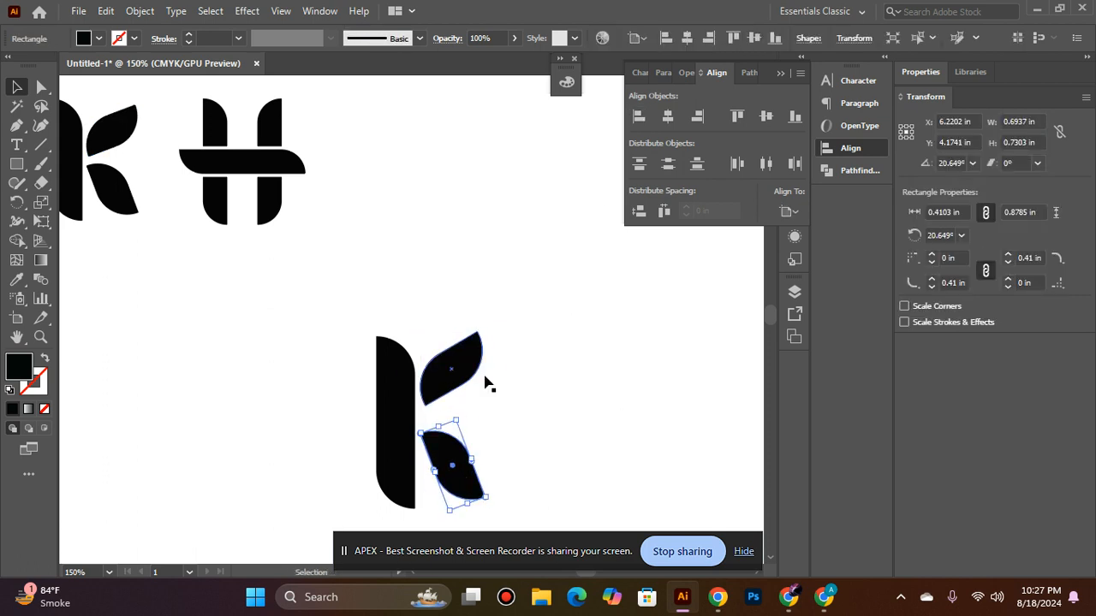
key("Up")
key("Up")
key("Up")
key("Up")
key("Up")
key("Up")
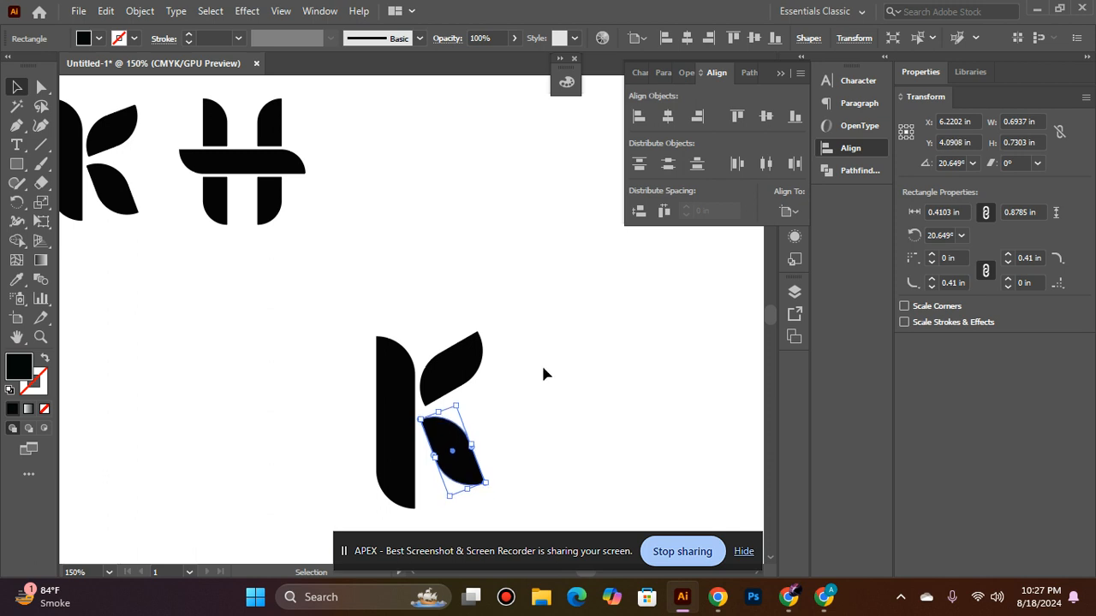
left_click(551, 374)
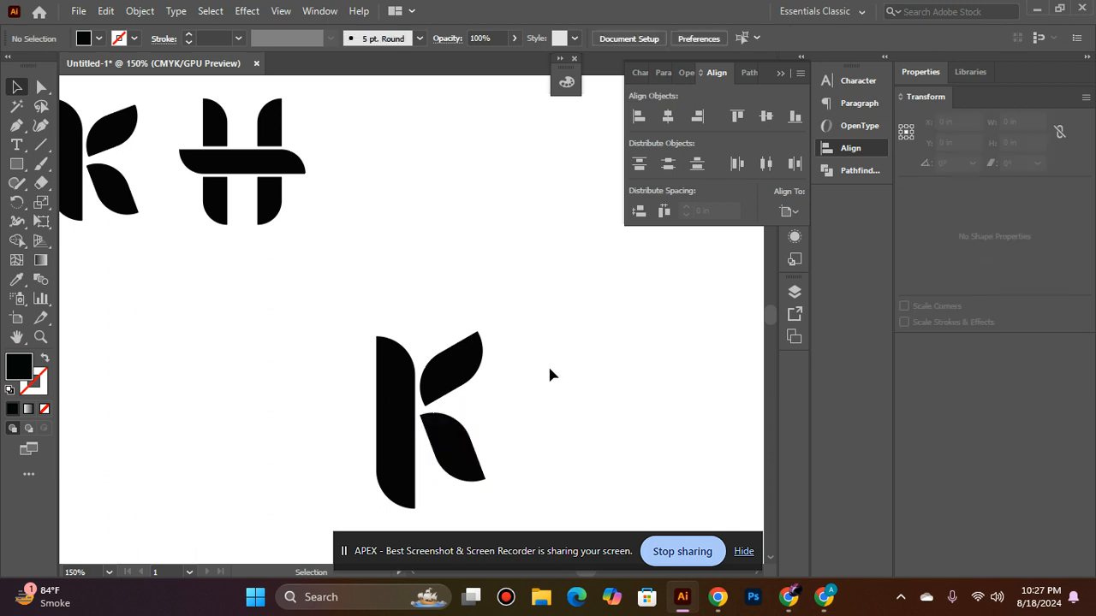
Step: Shift both leaves about 0.03 in left toward the bar and slightly up, keeping their left edges aligned
left_click(478, 354)
key("Left")
key("Left")
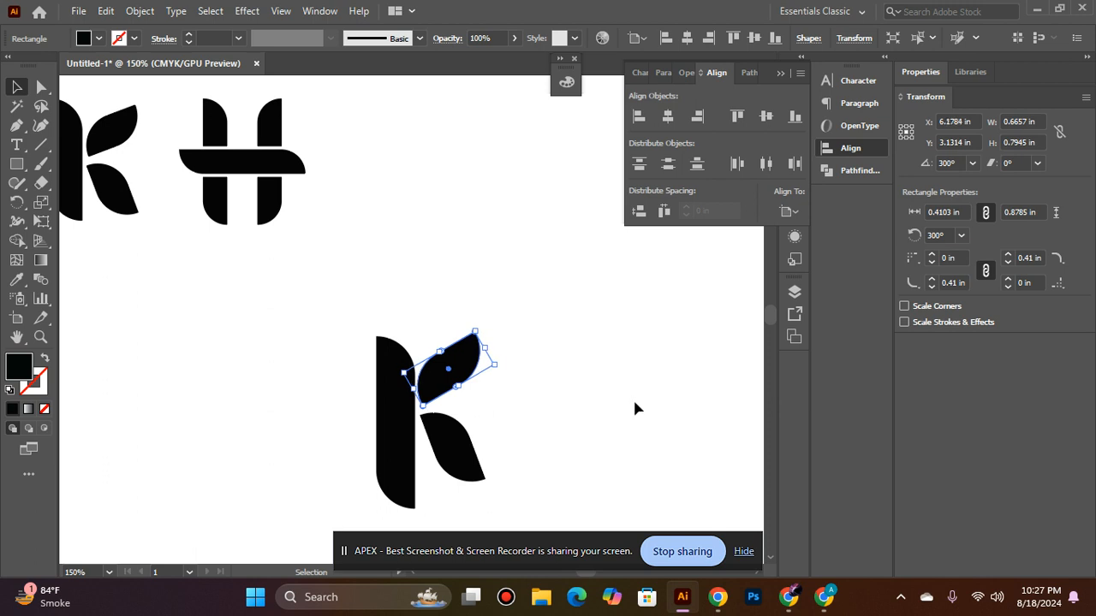
left_click(635, 408)
left_click(461, 375)
left_click(475, 458, "shift")
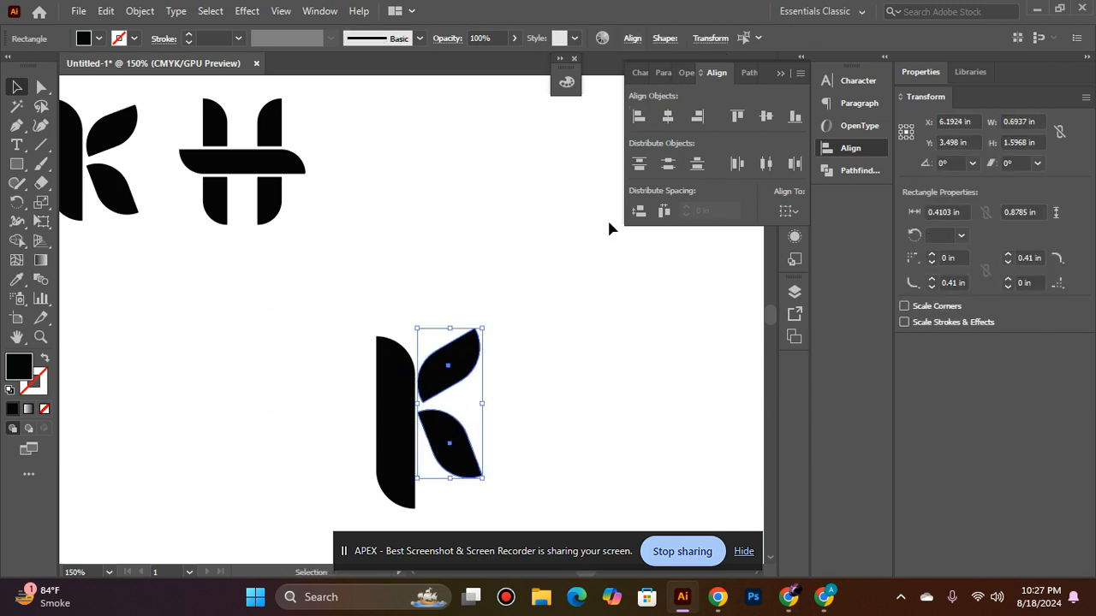
left_click(608, 228)
left_click_drag(381, 395, 386, 397)
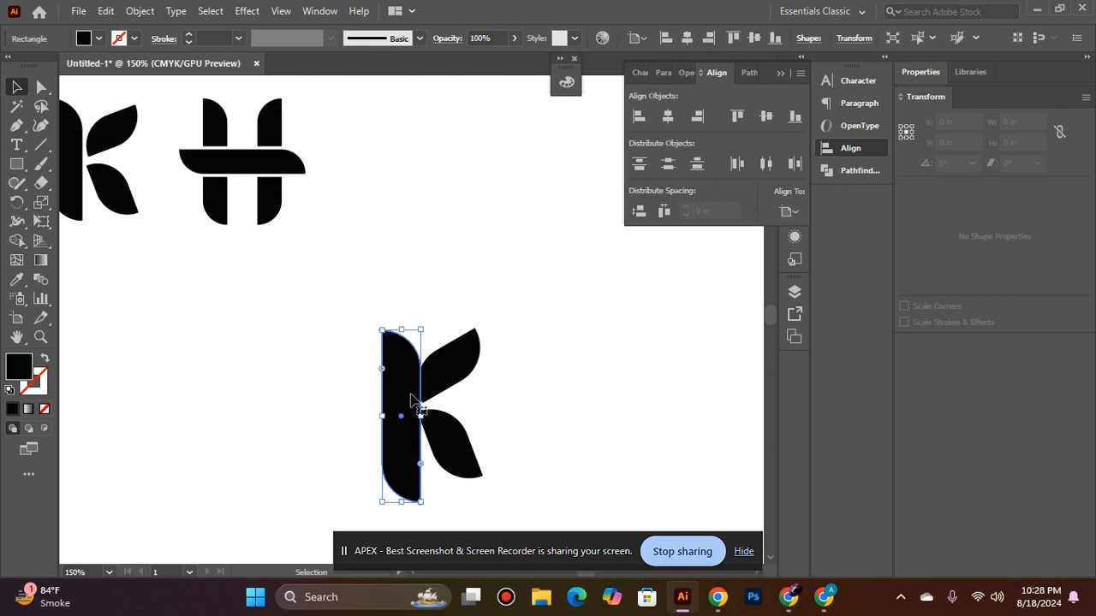
key("a")
key("ctrl+z")
key("v")
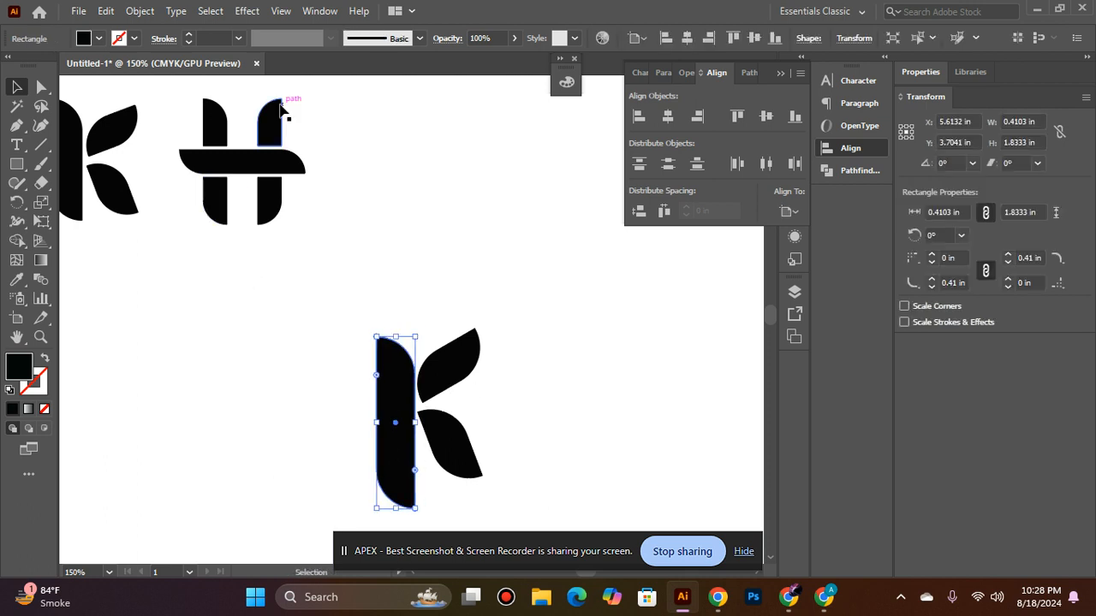
left_click(323, 493)
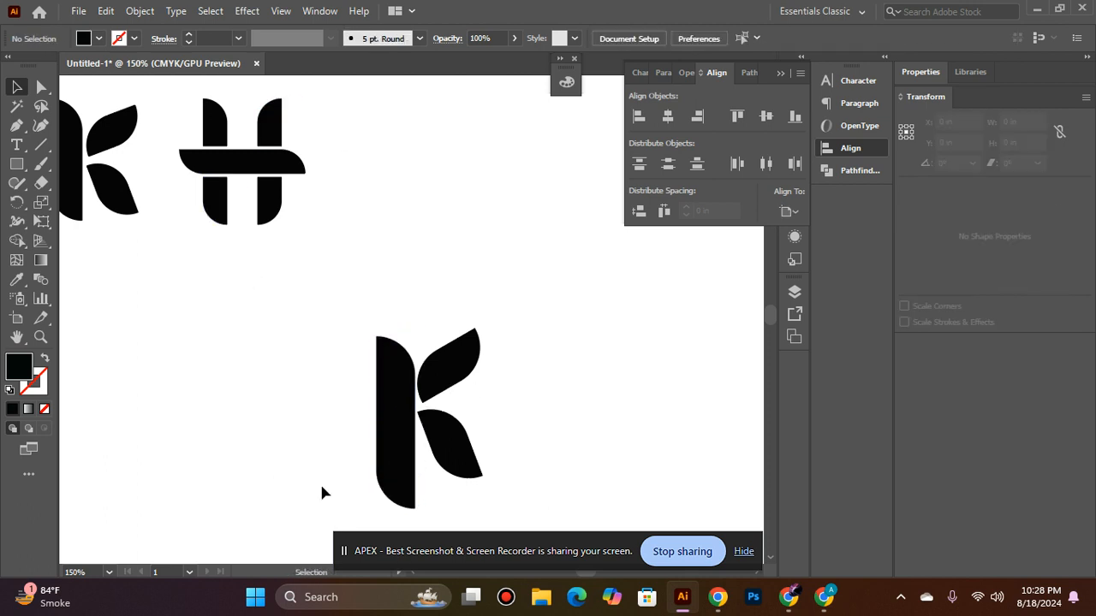
Step: Nudge the vertical bar about 0.07 in to the left to widen its gap to the two leaves
left_click(395, 455)
key("Left")
key("Left")
key("Left")
key("Left")
key("Left")
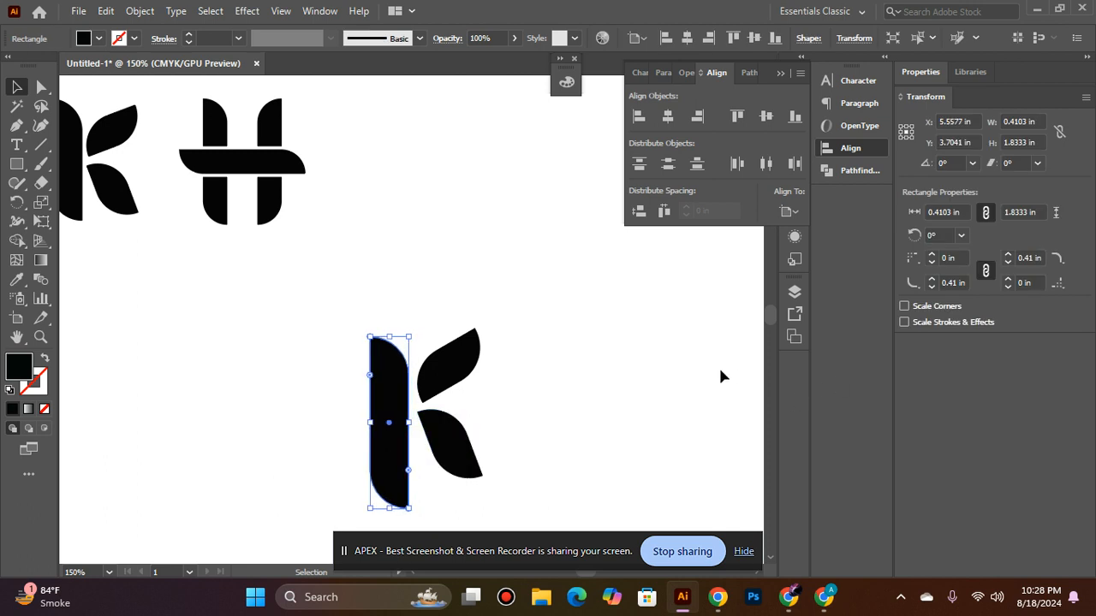
Step: Group the K's upper arm and lower leg leaves into one object
left_click(452, 369)
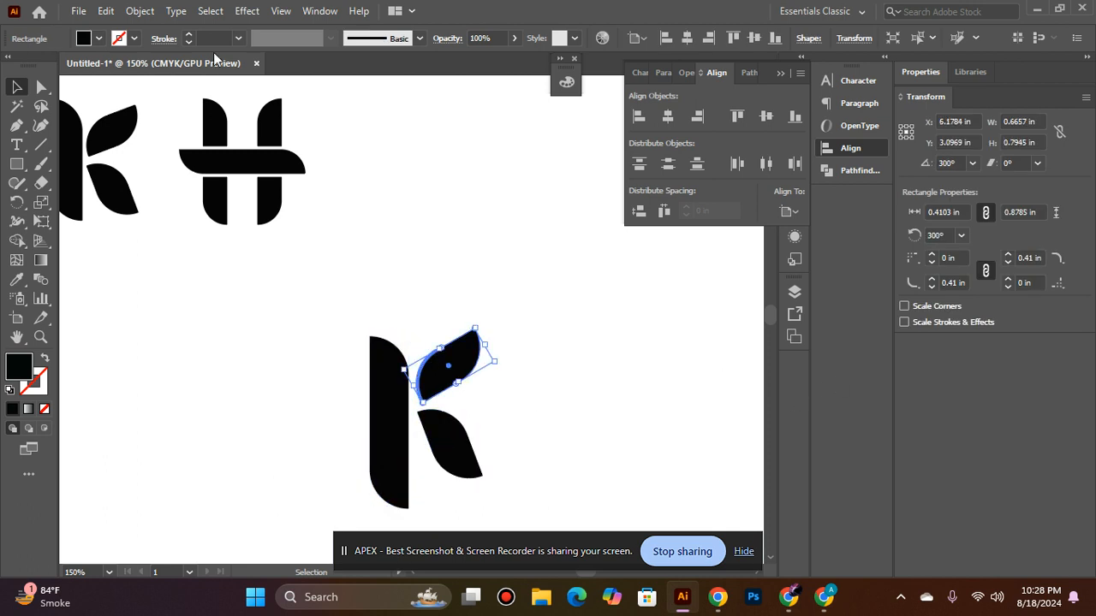
left_click(527, 402)
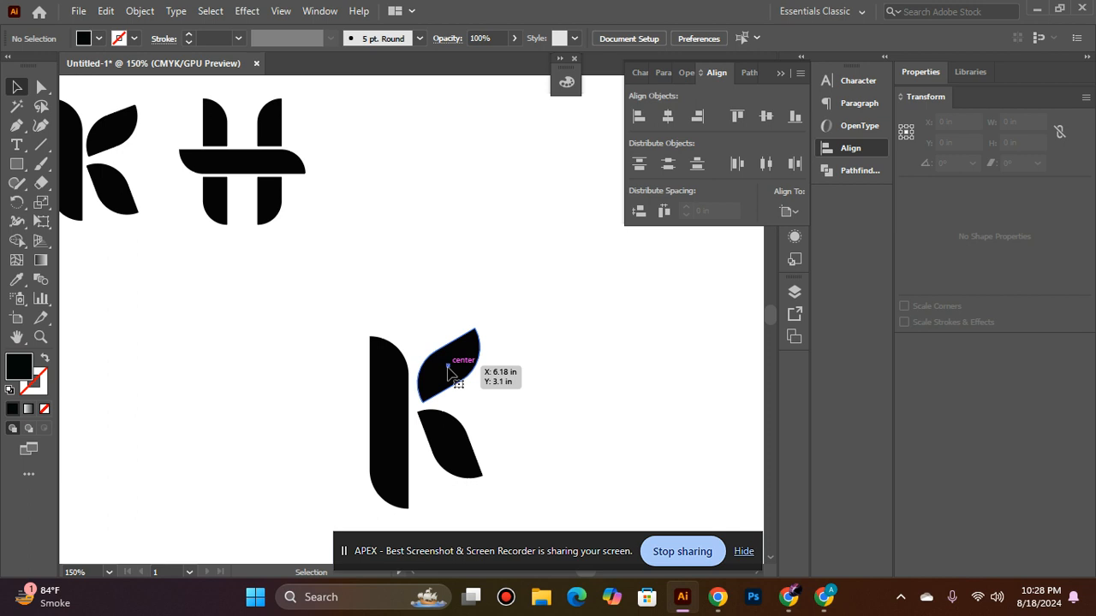
left_click(447, 370)
left_click(452, 447, "shift")
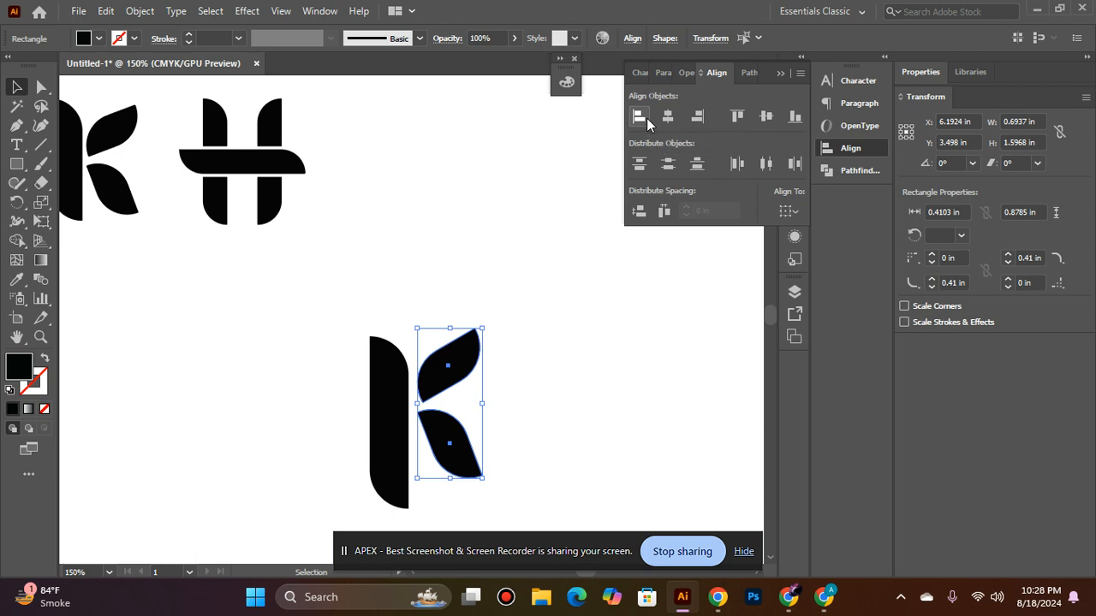
key("a")
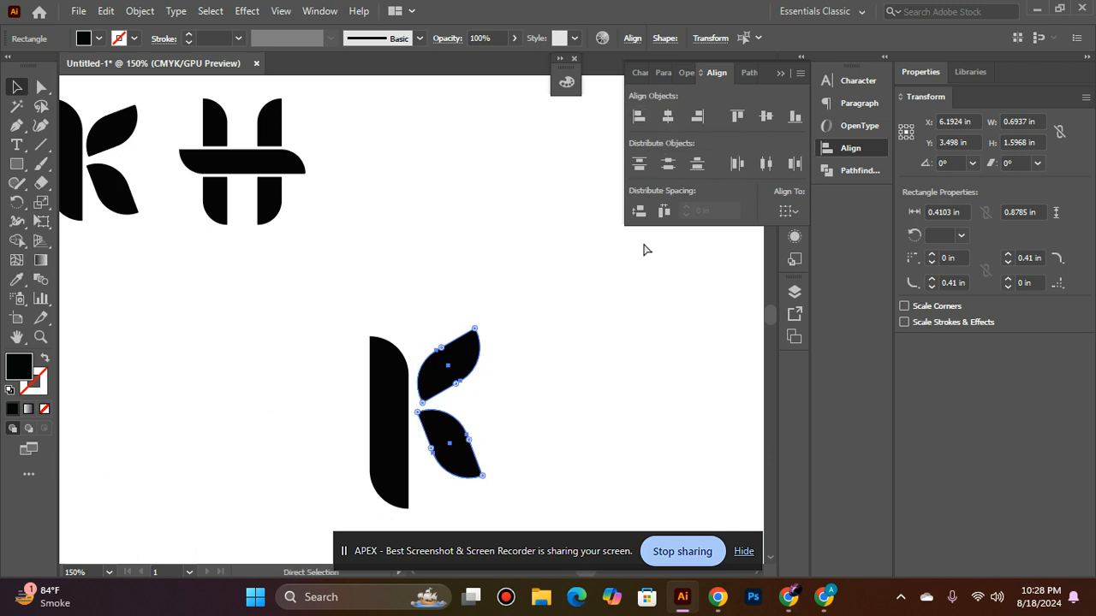
key("v")
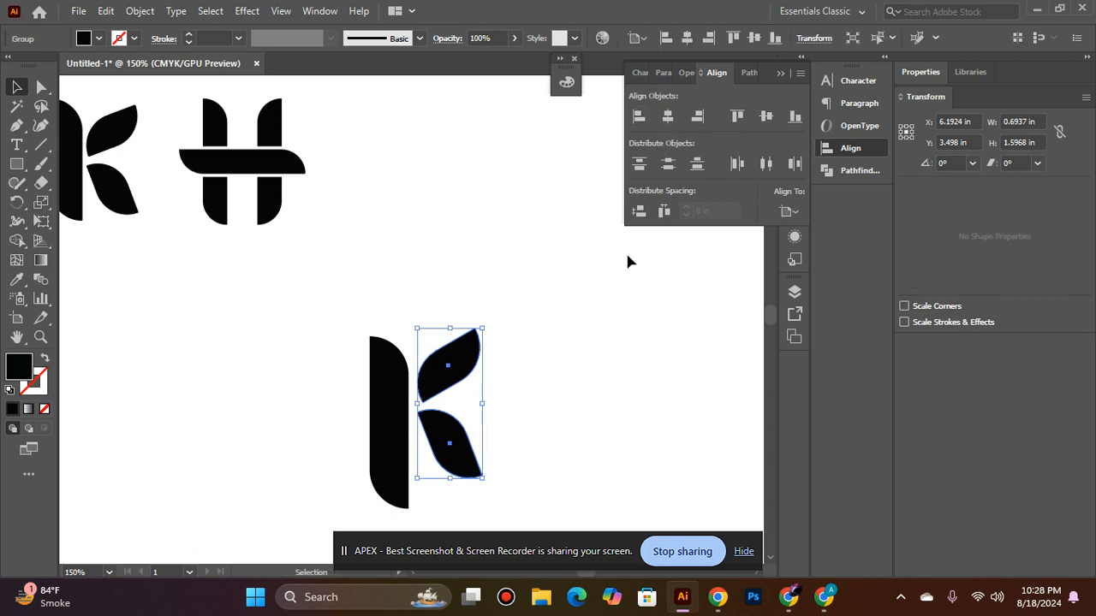
Step: Align the vertical bar and the leaf group on their vertical centres
left_click(402, 450, "shift")
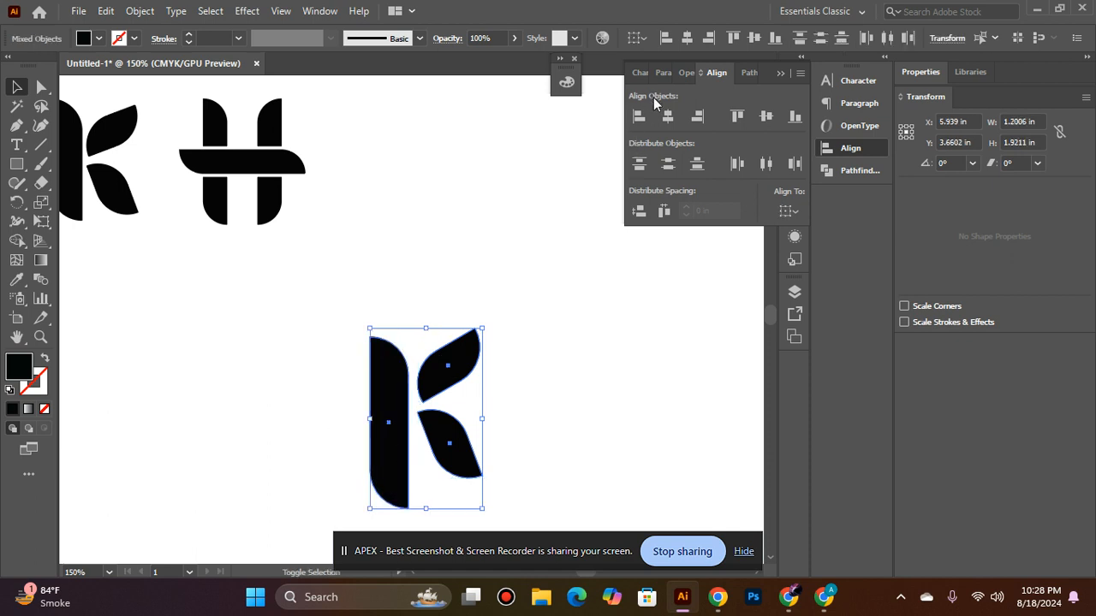
left_click(767, 116)
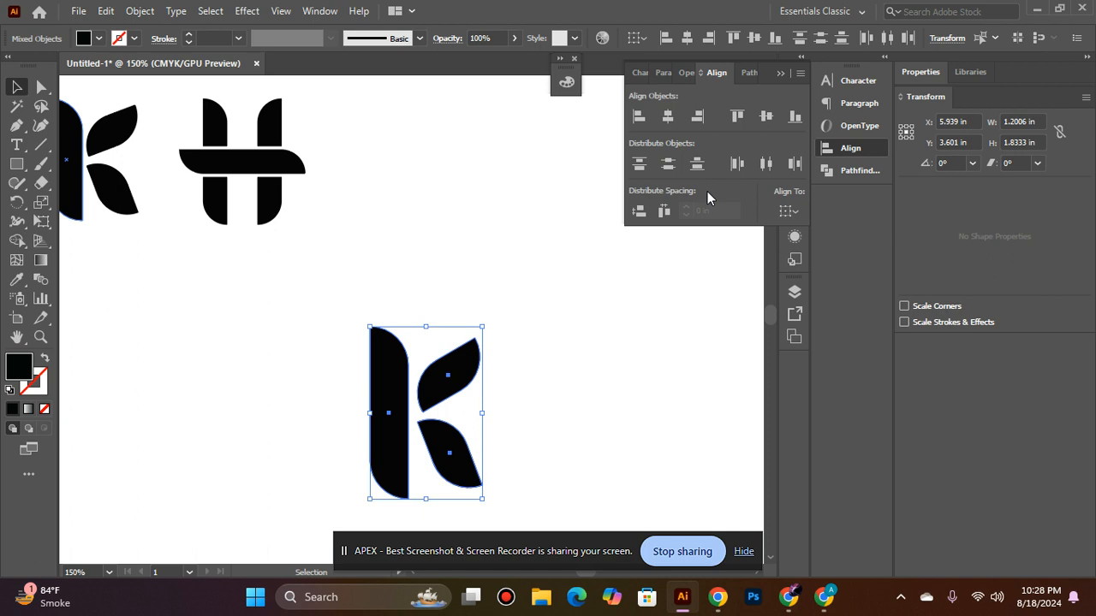
left_click(652, 252)
Step: Shorten the vertical bar about its centre to roughly 1.54 in tall, keeping its width
left_click(462, 390)
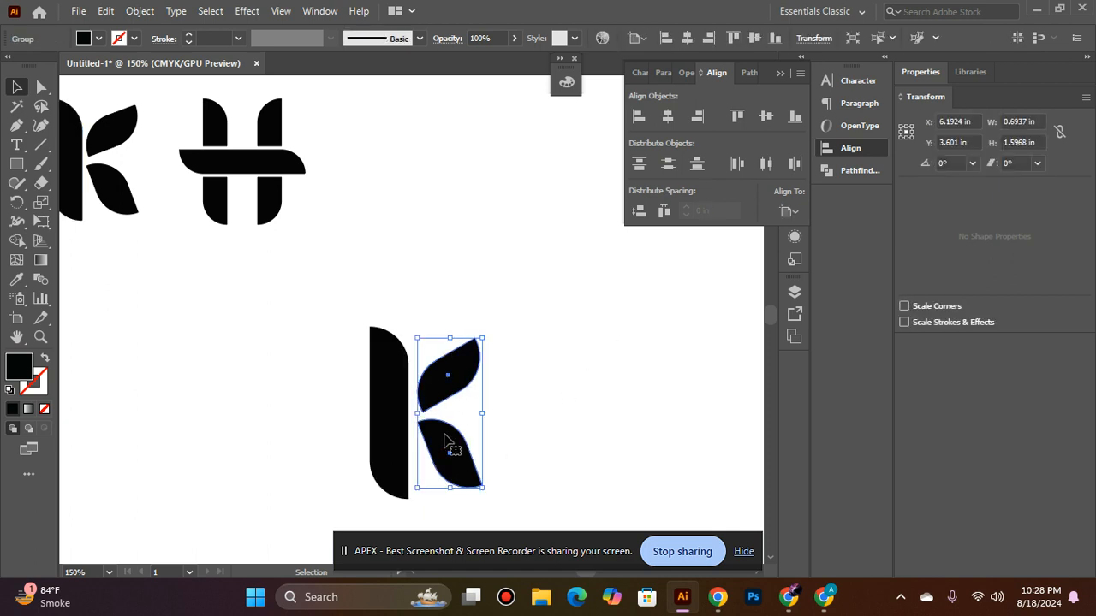
left_click(375, 410)
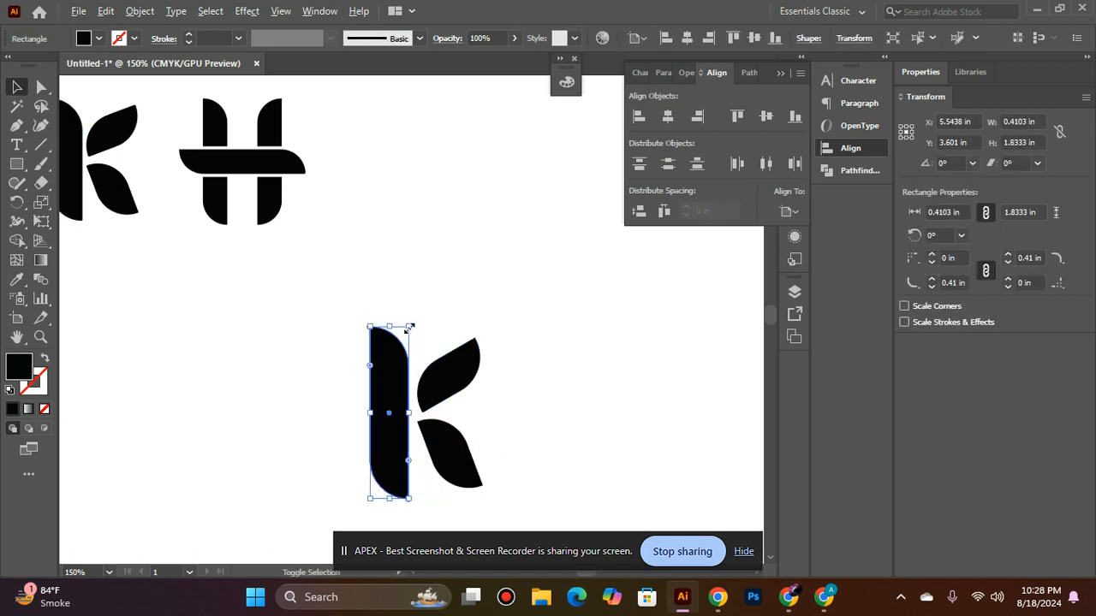
left_click_drag(408, 326, 408, 340)
left_click(560, 355)
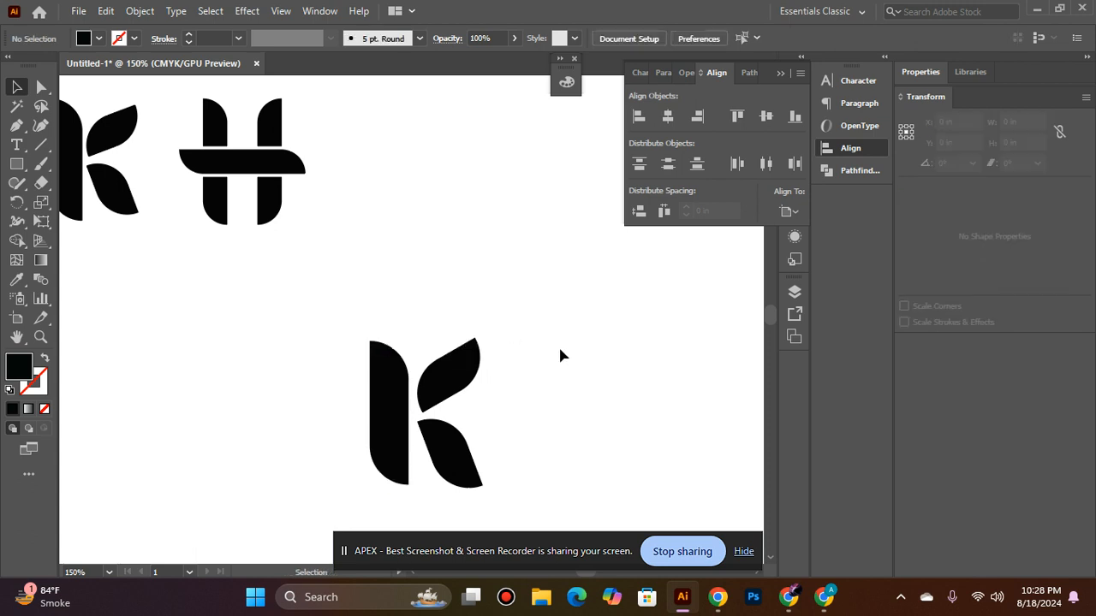
Step: Scale the leaf group down proportionally about its centre to about 0.67 × 1.54 in, matching the bar's height
left_click(444, 387)
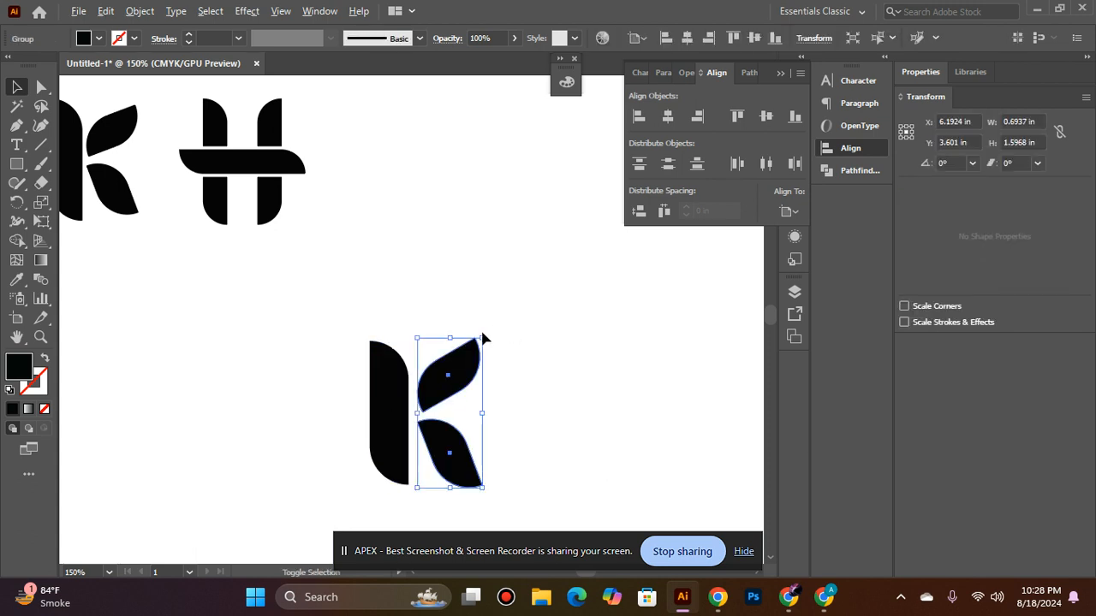
mouse_move(484, 334)
left_mouse_down()
mouse_move(481, 345)
mouse_move(486, 336)
left_mouse_up()
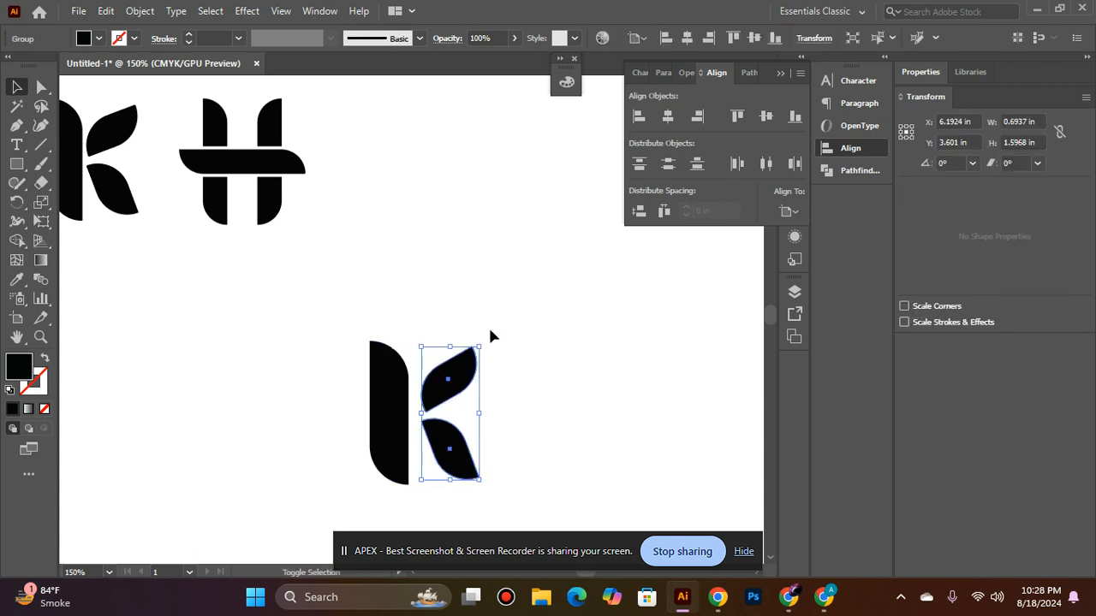
left_click(497, 322)
left_click(472, 467)
left_click_drag(482, 344, 484, 342)
left_click(503, 340)
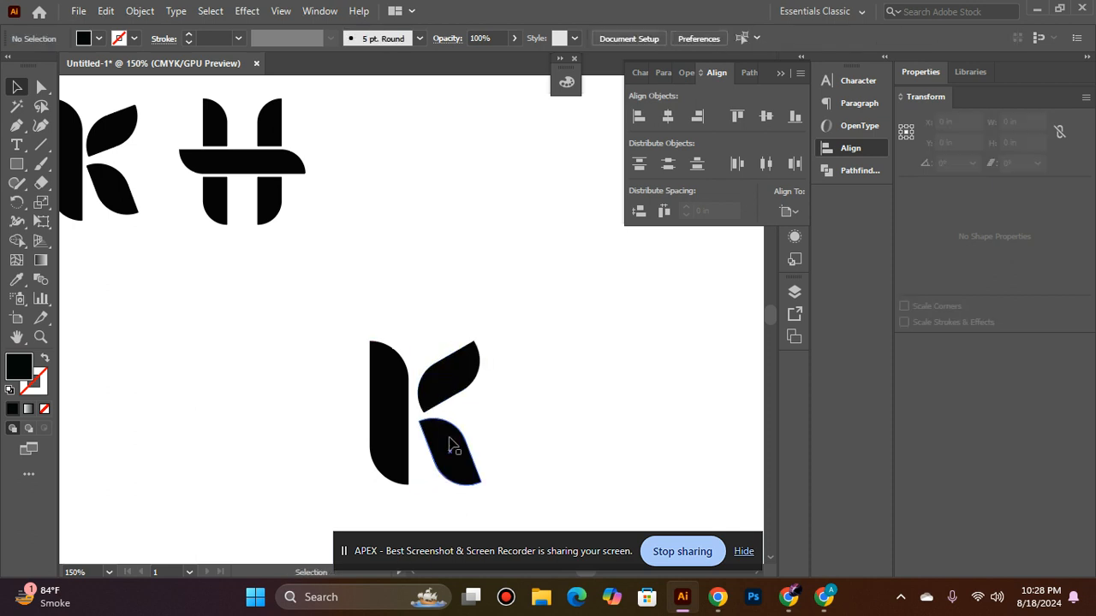
Step: Nudge the leaf group about 0.04 in to the left to narrow its gap to the bar
left_click(452, 445)
key("Left")
key("Left")
key("Left")
left_click(527, 409)
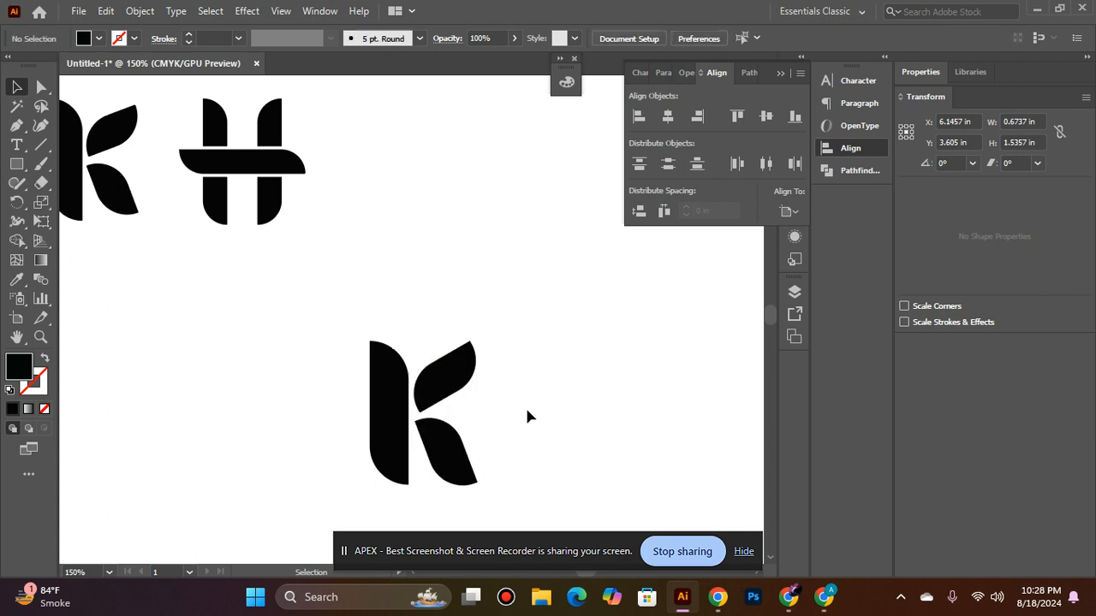
Step: Group the vertical bar and both leaves into a single K logo
left_click(387, 434, "ctrl+alt")
left_click(387, 434, "ctrl+alt")
left_click(387, 430, "ctrl+alt")
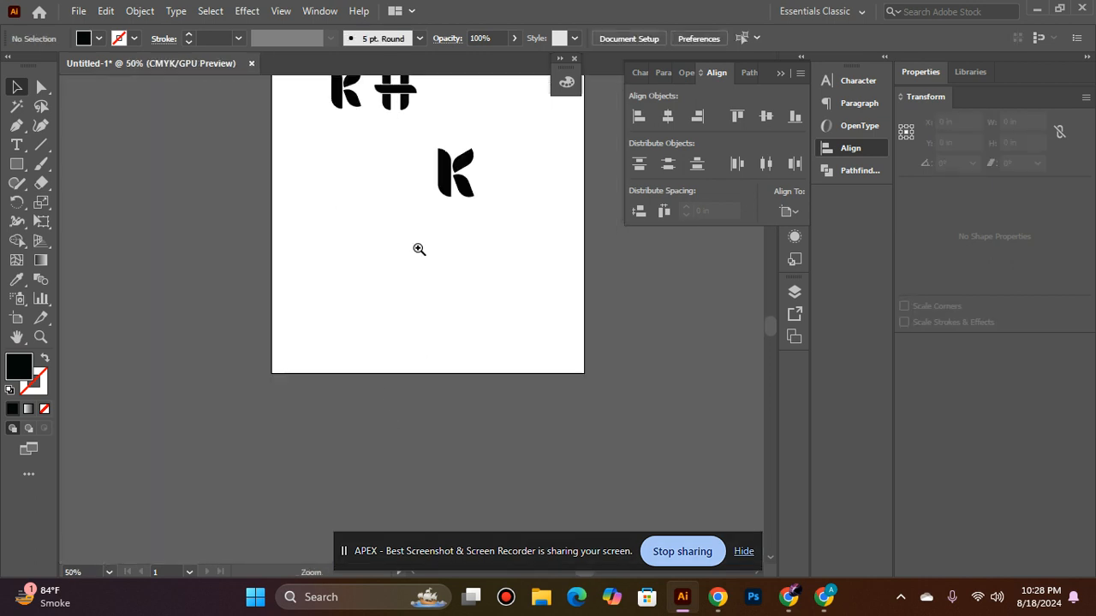
left_click(418, 248, "ctrl")
left_click(417, 248, "ctrl")
left_click(418, 248, "ctrl")
scroll(480, 323, "up", 2)
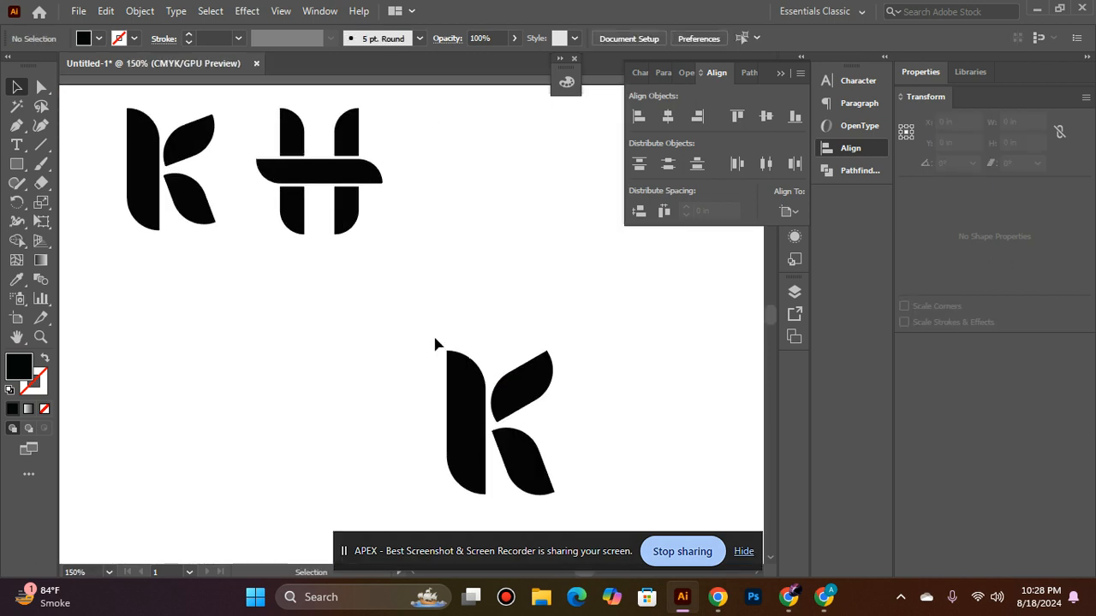
left_click_drag(603, 472, 632, 498)
key("ctrl+g")
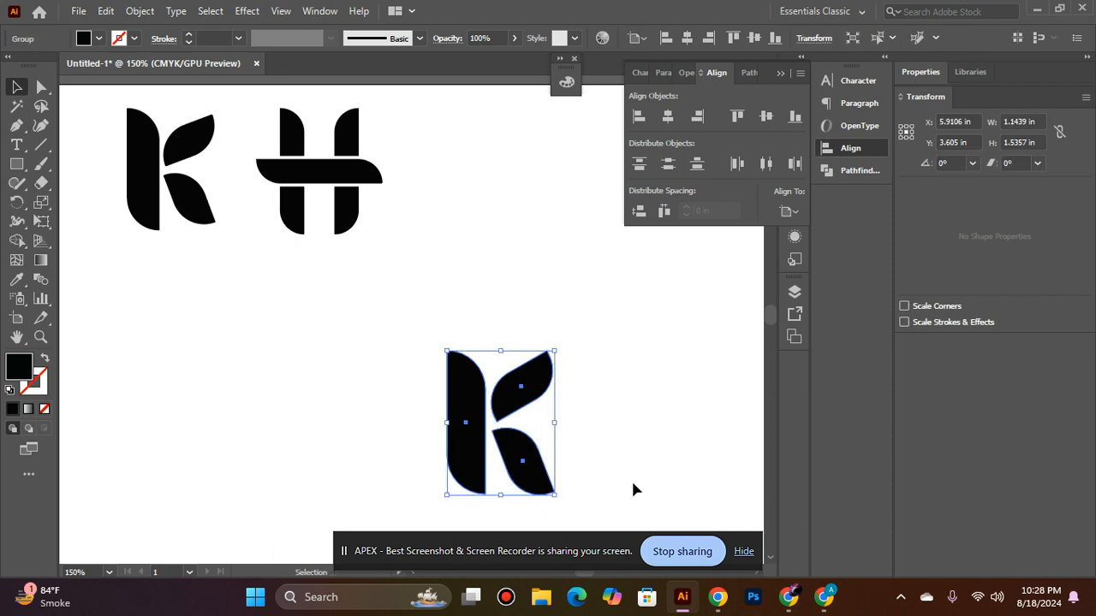
left_click(631, 481)
Step: Move the grouped K into the row beside the sample H and scale it down proportionally to about three quarters of its size
left_click_drag(479, 452, 500, 195)
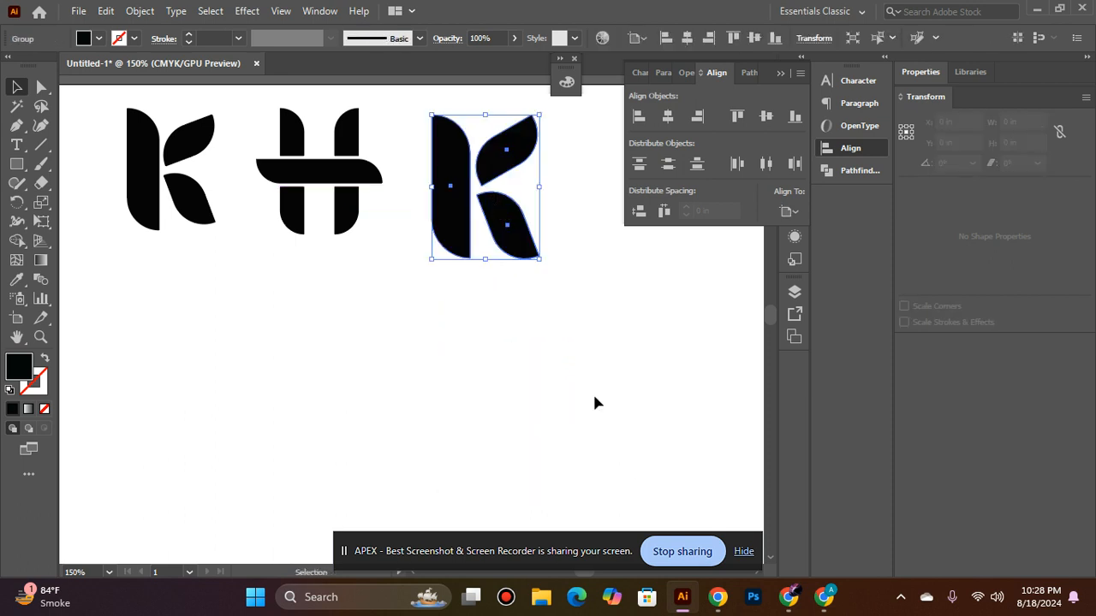
left_click(594, 403)
left_click(521, 172)
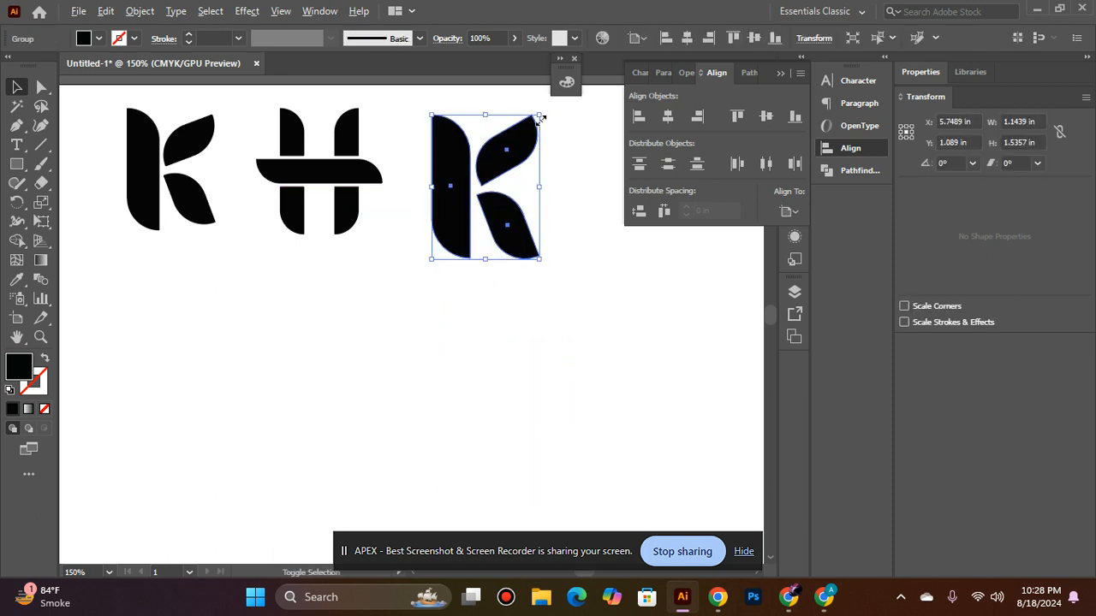
left_click_drag(536, 116, 526, 125)
left_click(551, 184)
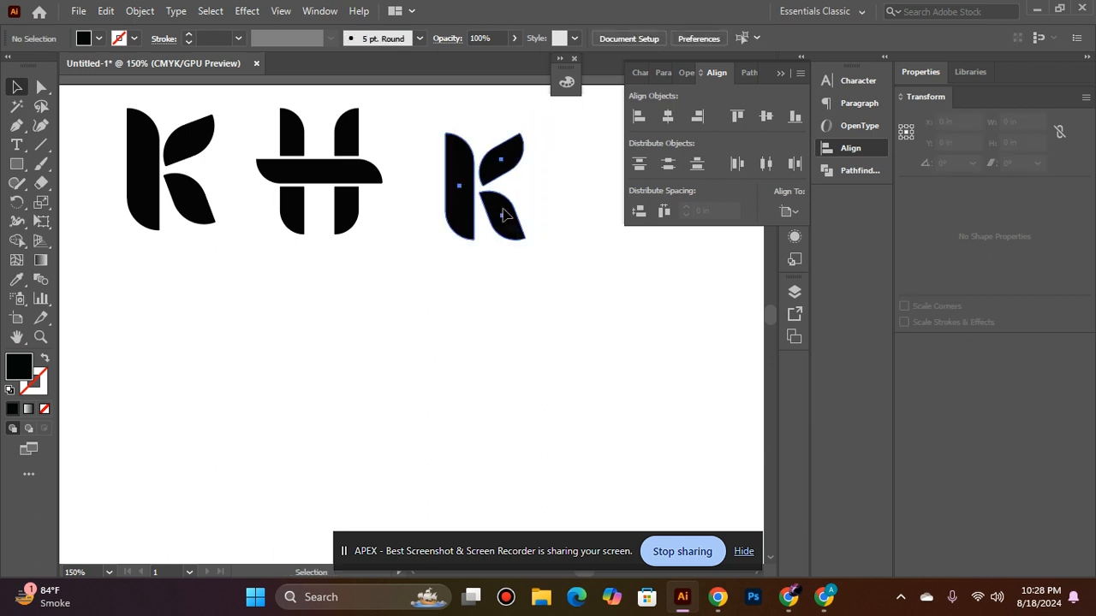
left_click_drag(504, 214, 560, 199)
left_click(455, 398)
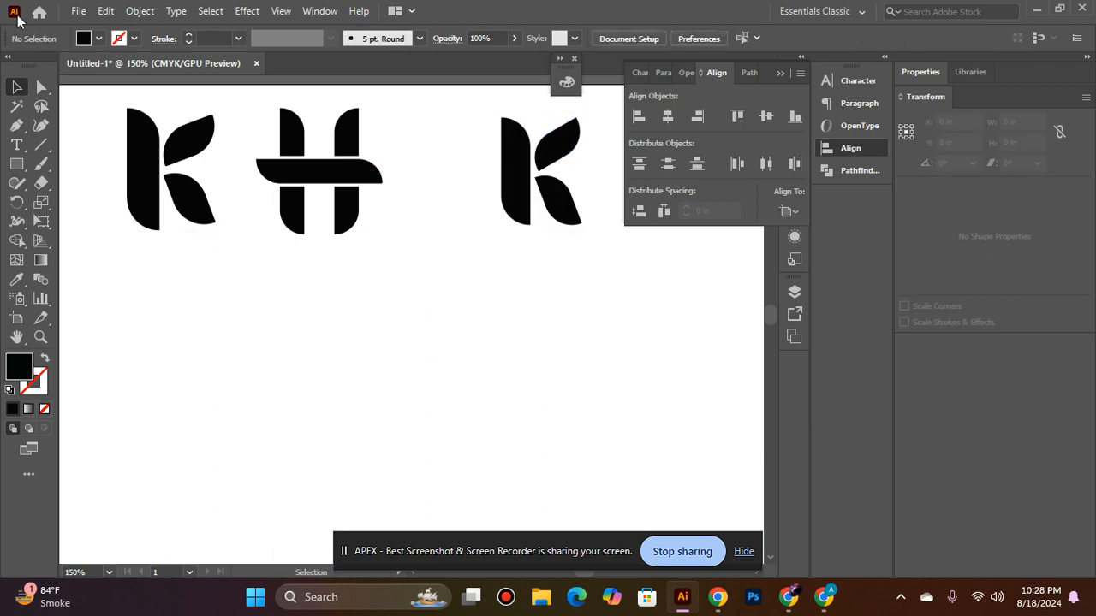
Step: Draw a black upright rectangle about 0.37 × 1.67 in in the empty area below the row of letters
left_click(19, 168)
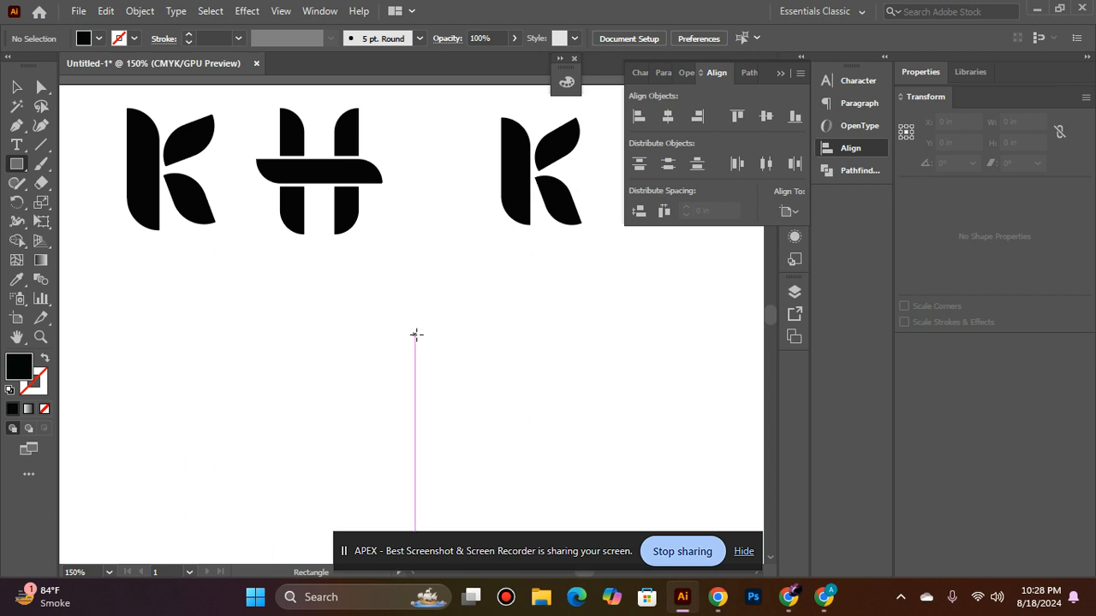
left_click_drag(419, 289, 453, 443)
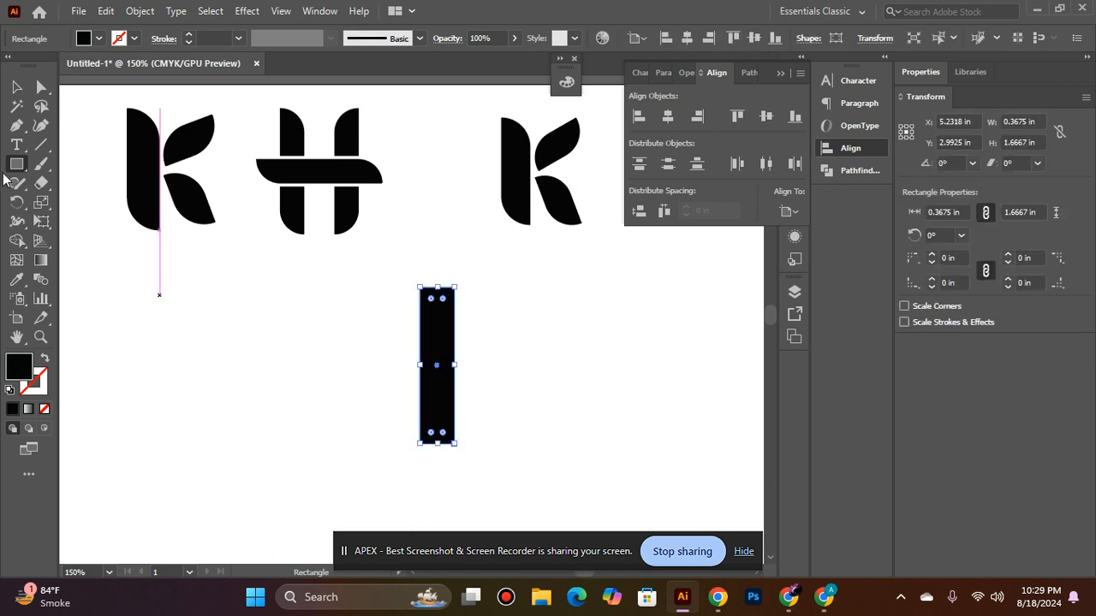
Step: Round the black rectangle's upper-right and lower-left corners to the full radius of about 0.368 in
left_click(19, 86)
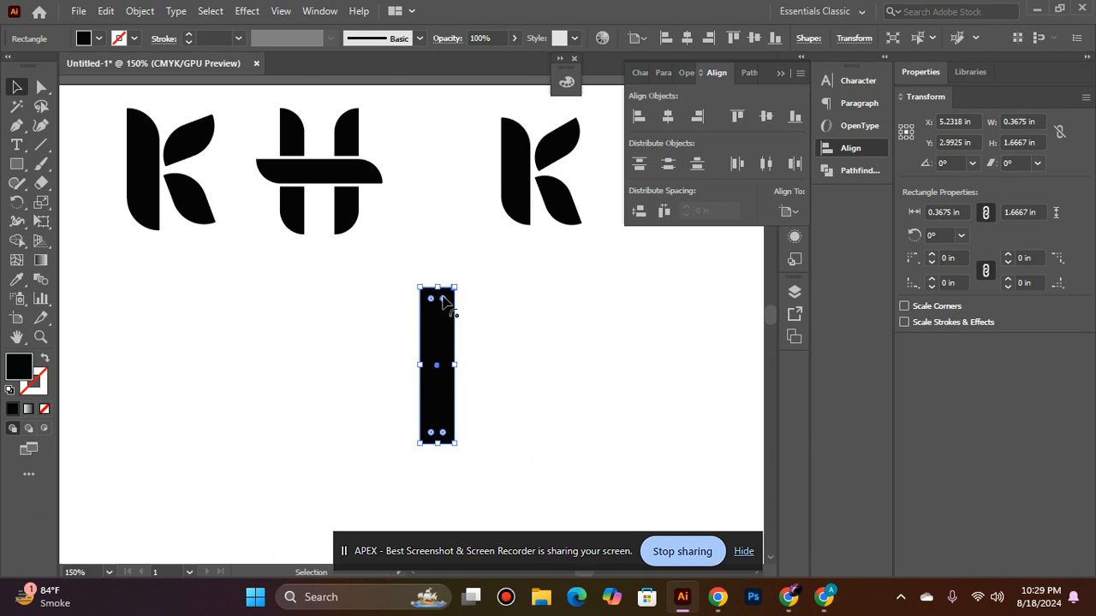
left_click_drag(442, 298, 347, 473)
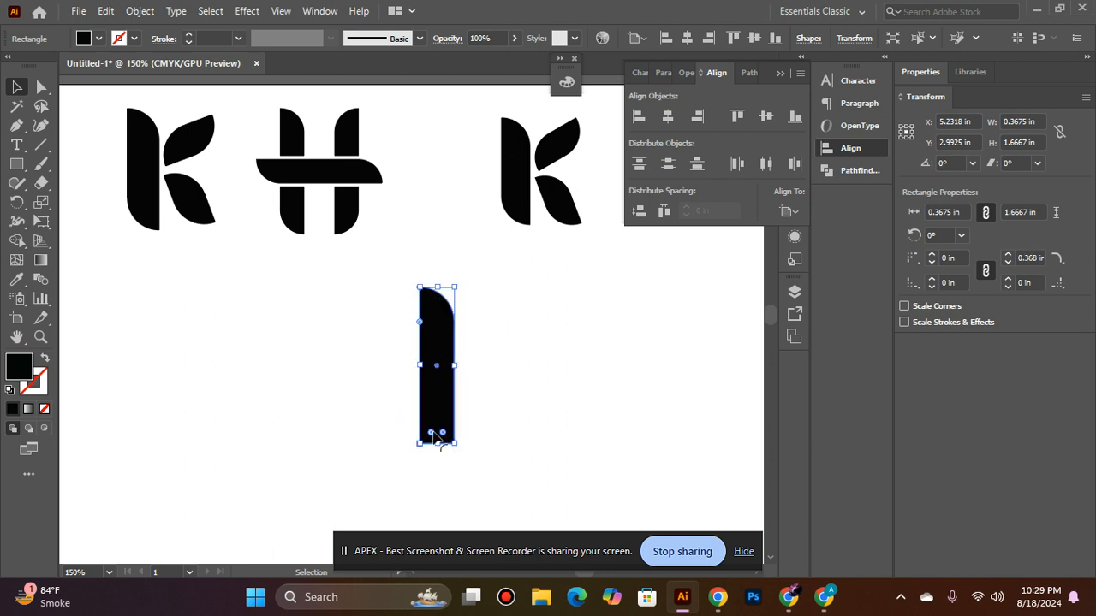
left_click_drag(435, 438, 628, 223)
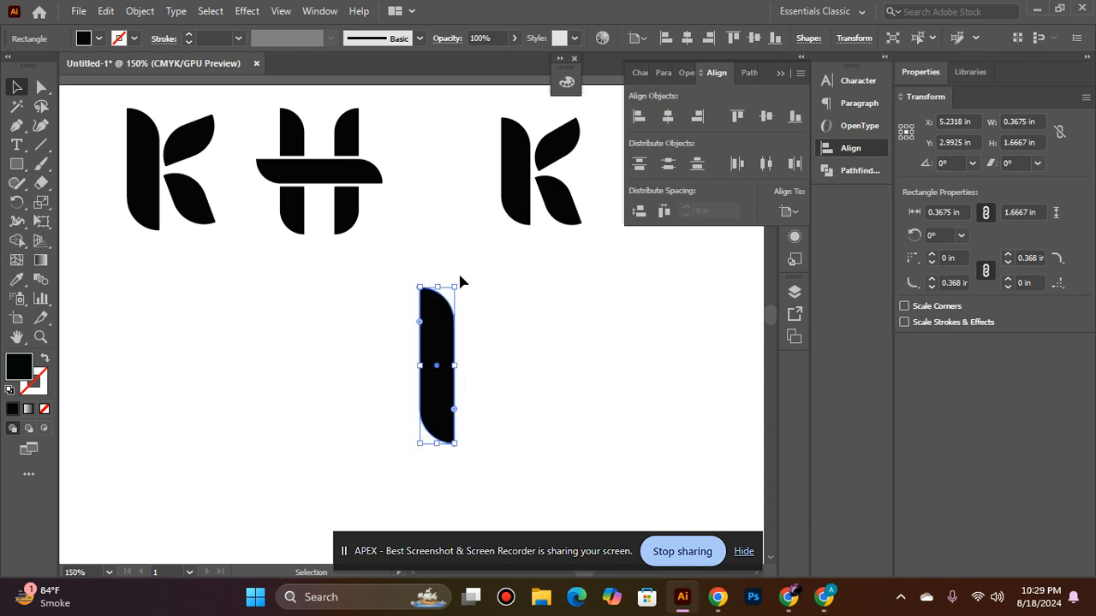
left_click(494, 372)
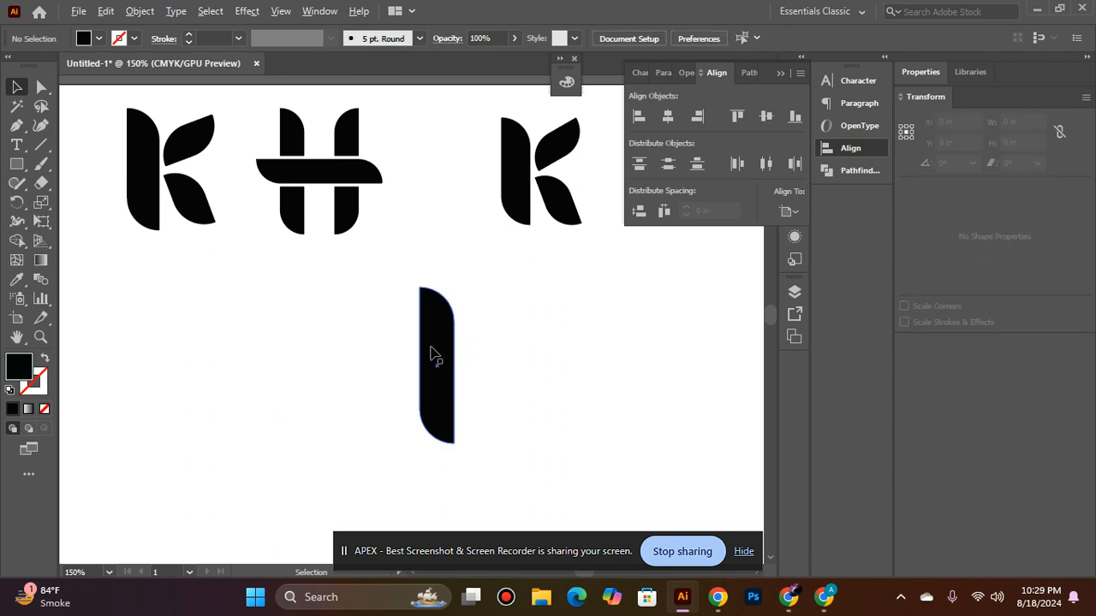
Step: Duplicate the rounded bar a short distance to its right and reflect the copy across the vertical axis
left_click_drag(430, 354, 492, 353)
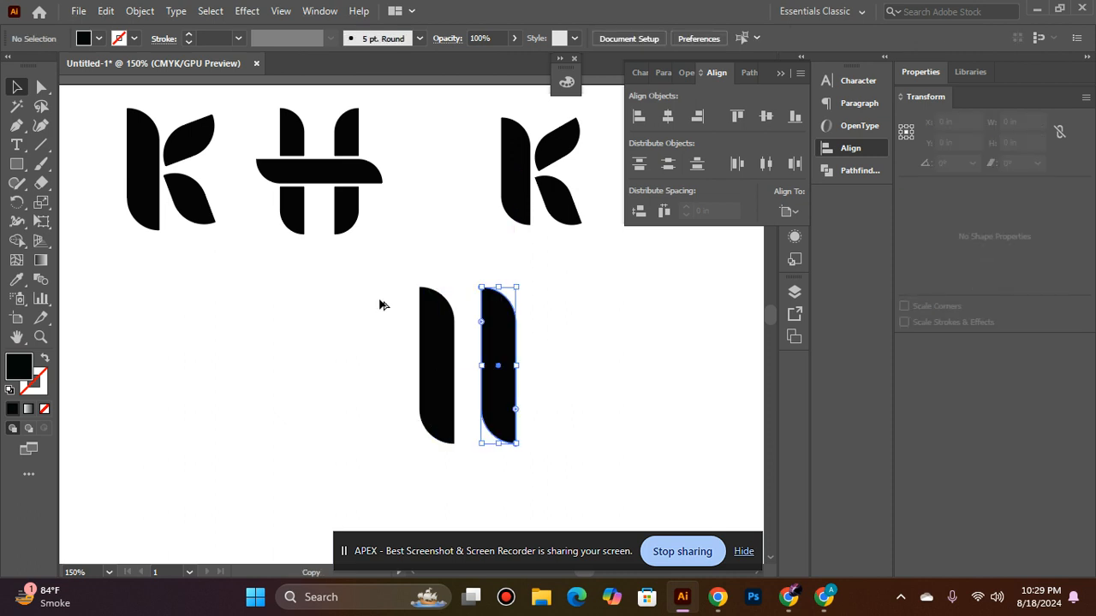
right_click(501, 353)
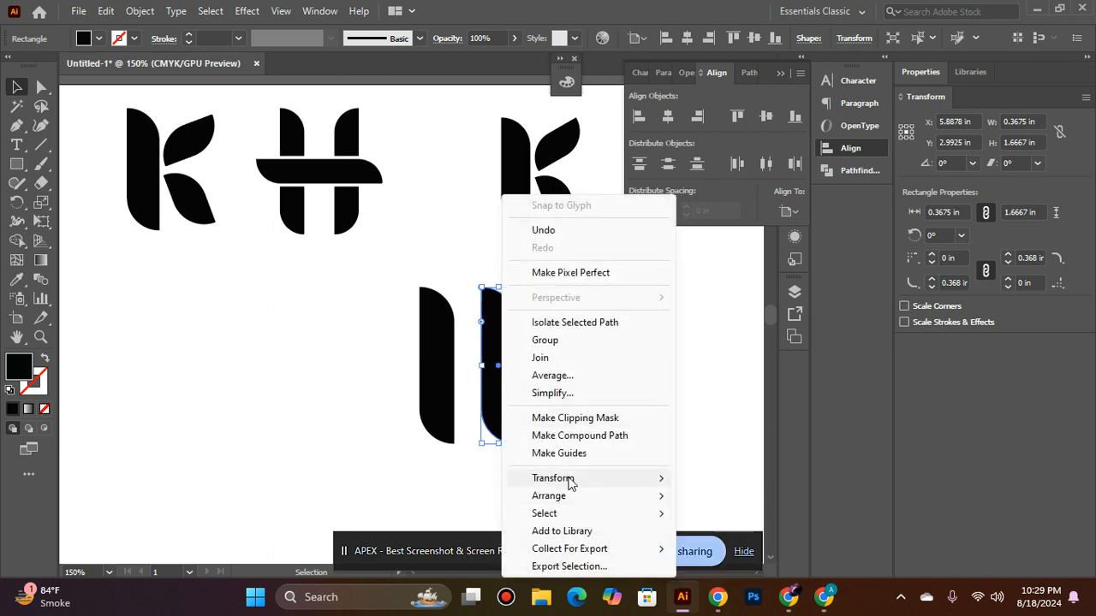
mouse_move(577, 478)
left_click(717, 393)
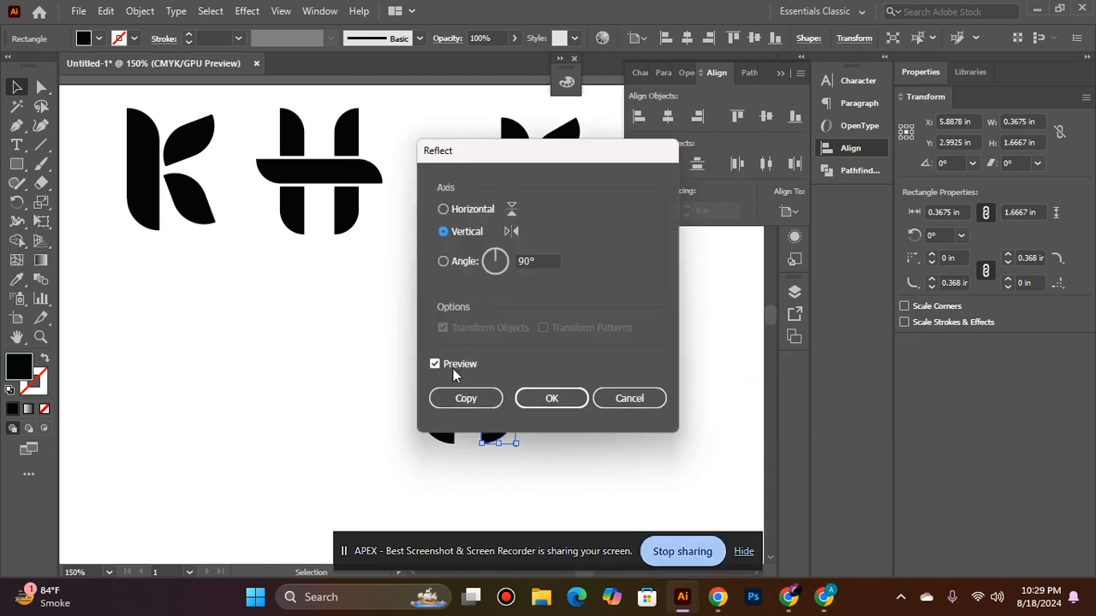
left_click_drag(553, 165, 915, 158)
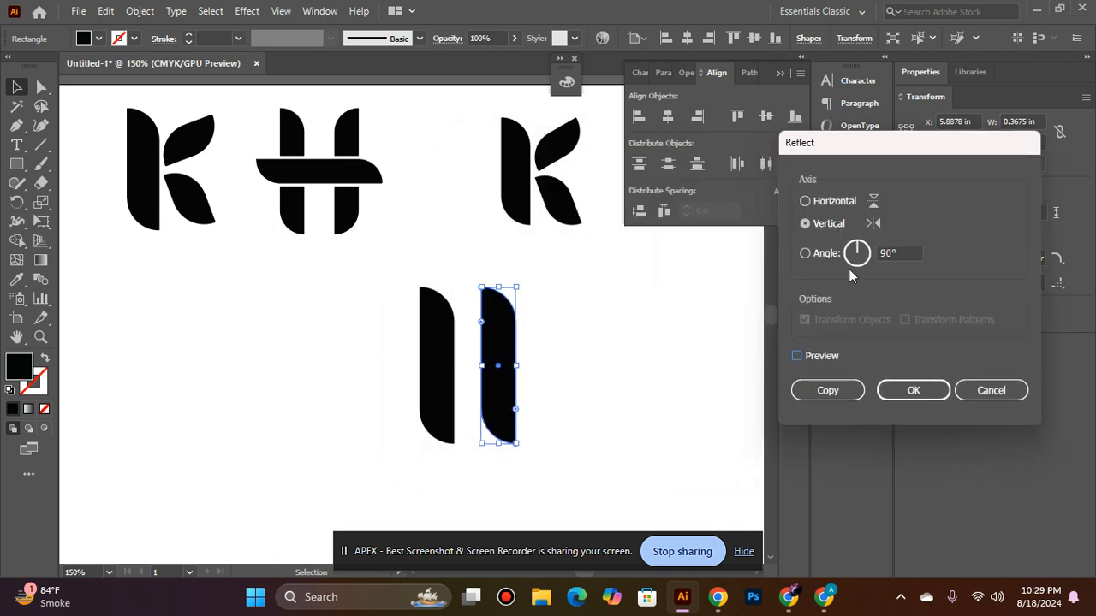
left_click(802, 360)
left_click(899, 390)
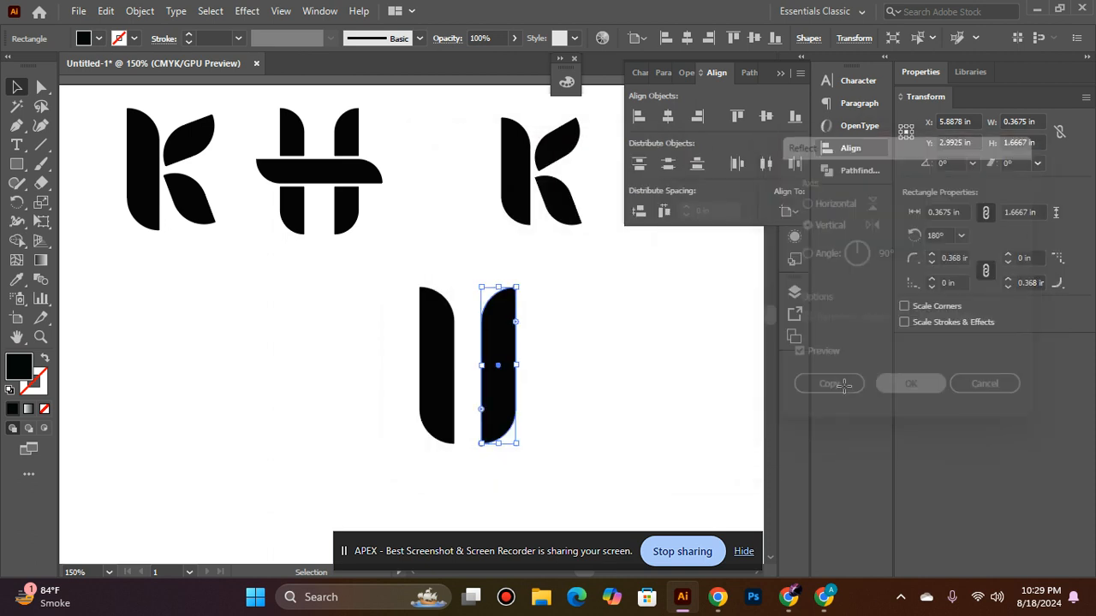
Step: Nudge the mirrored bar about 0.04 in to the right to widen the gap between the two bars
left_click(632, 374)
key("ctrl+space")
left_click(555, 350, "ctrl")
left_click(349, 347)
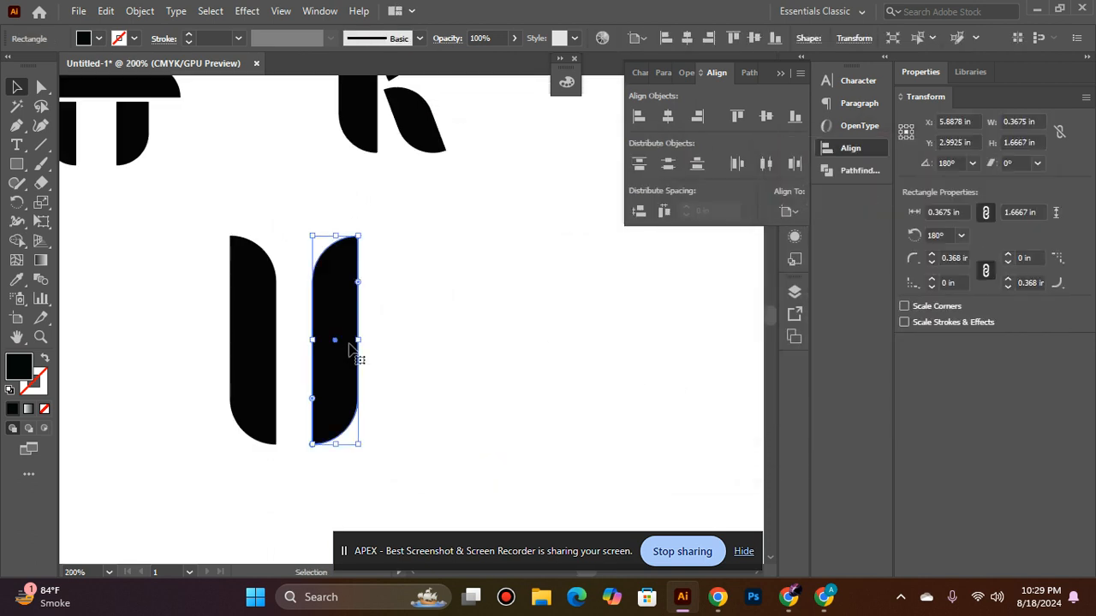
left_click(493, 342)
scroll(471, 317, "up", 4)
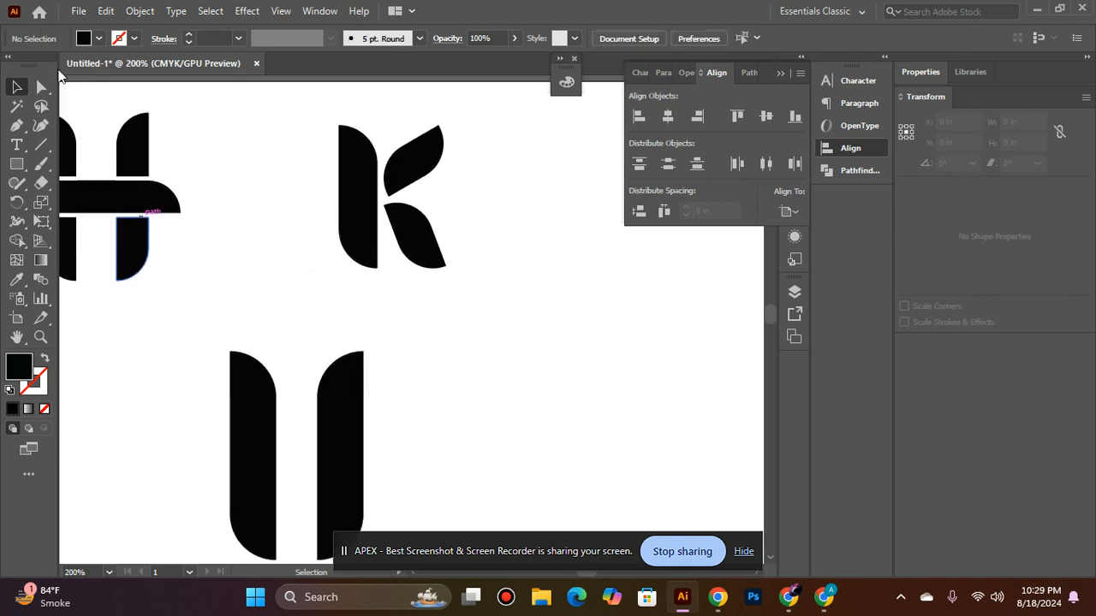
scroll(403, 216, "down", 1)
scroll(402, 215, "down", 3)
Step: Copy the right bar, paste it in the same place and rotate the duplicate 90° into a horizontal crossbar
left_click(354, 313)
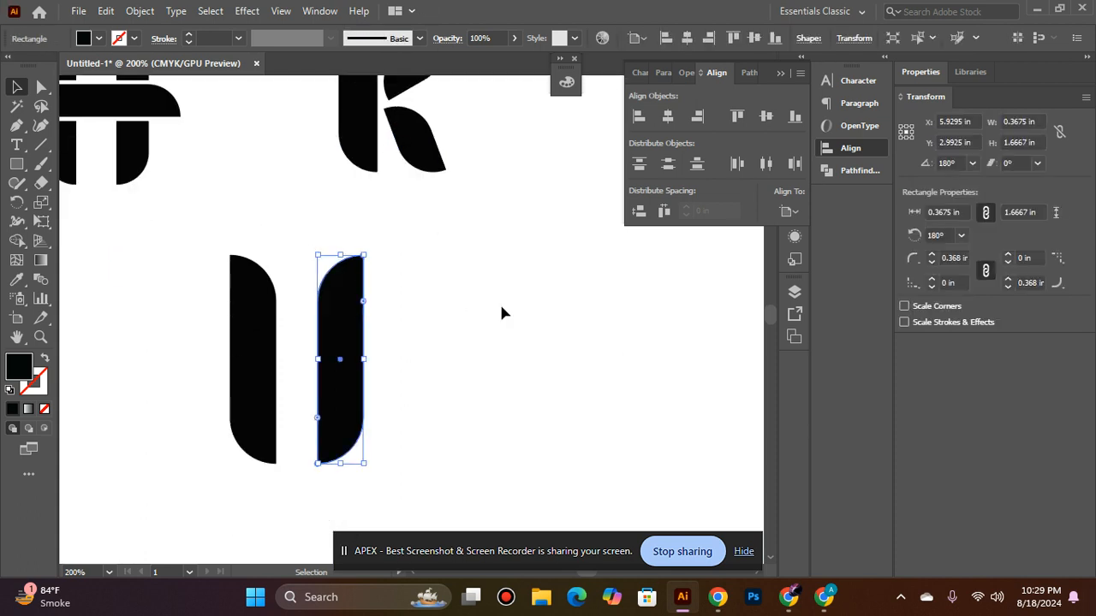
left_click(110, 12)
left_click(134, 89)
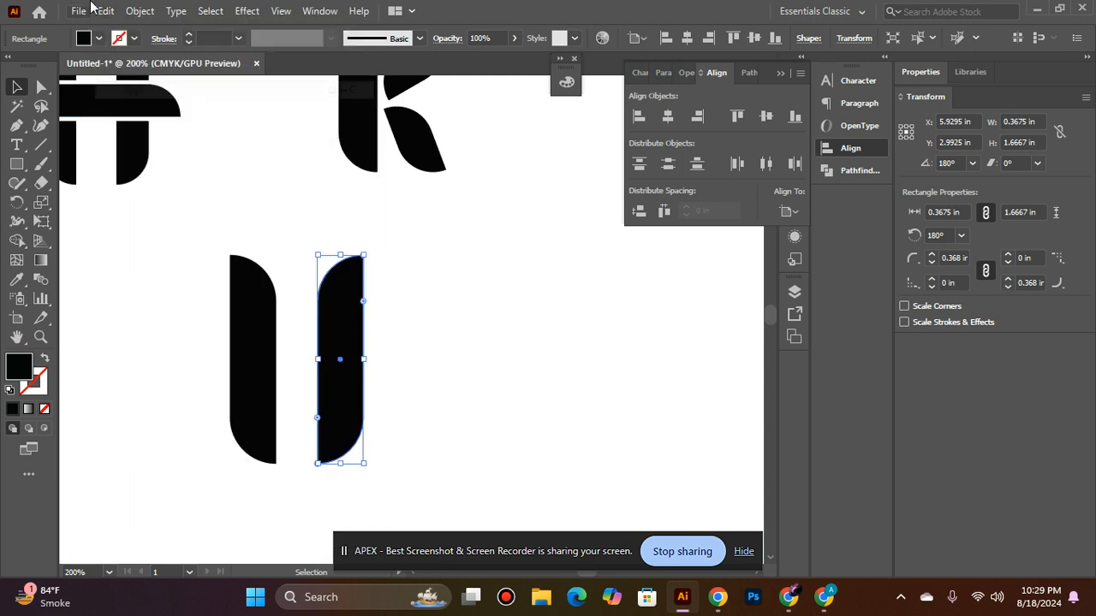
left_click(104, 12)
left_click(152, 94)
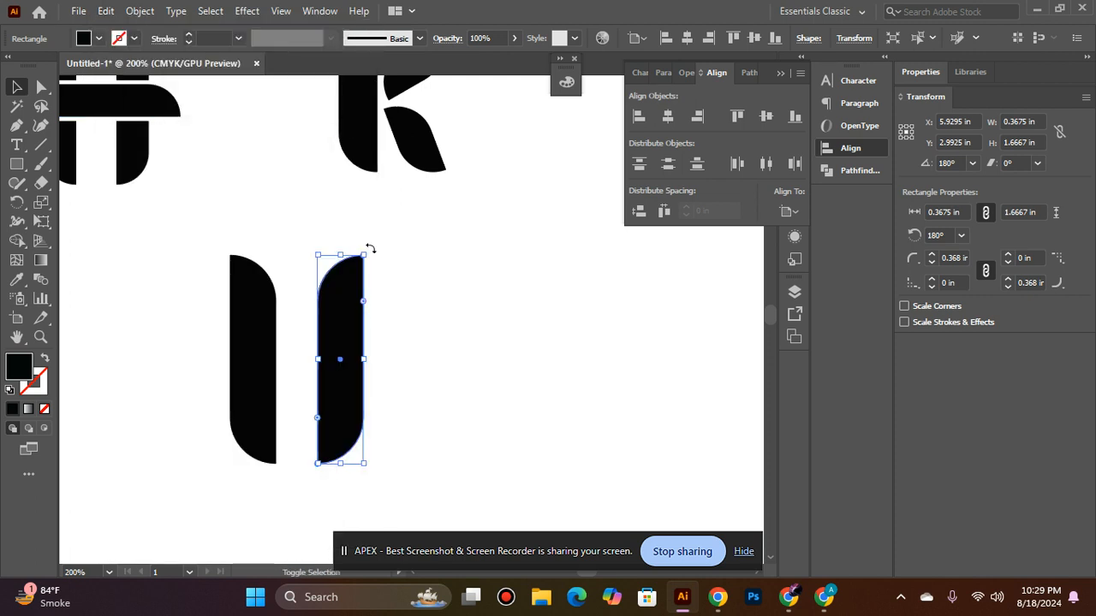
left_click_drag(370, 248, 422, 383)
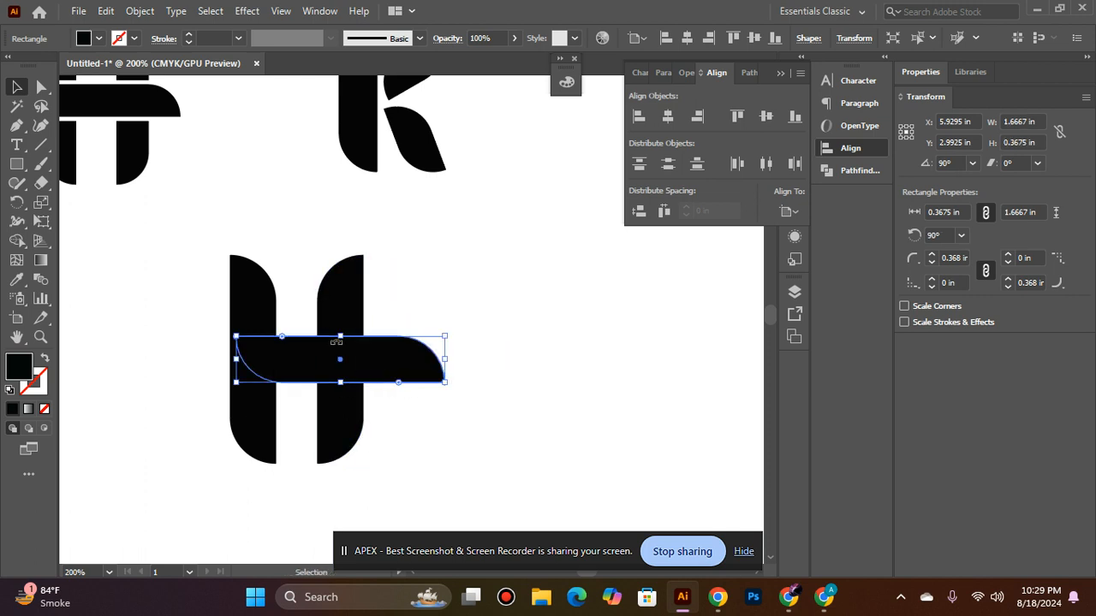
Step: Nudge the crossbar about 0.39 in to the left so it spans both vertical bars evenly
key("Left")
key("Left")
key("Left")
key("Left")
key("Left")
key("Left")
key("Left")
key("Left")
key("Left")
key("Left")
key("Left")
key("Left")
key("Left")
key("Left")
key("Left")
key("Left")
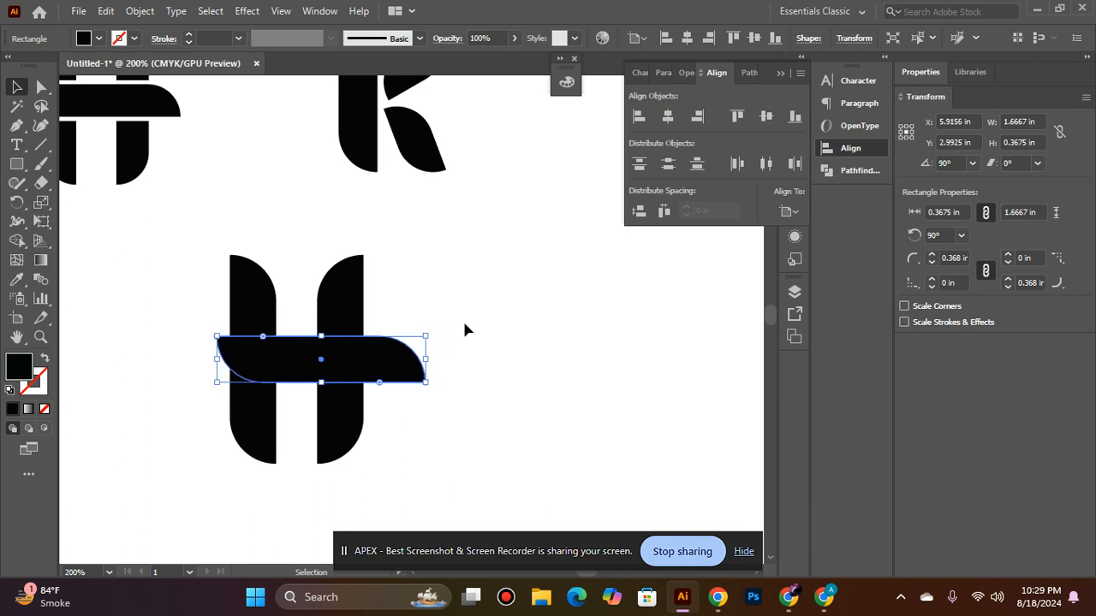
key("Left")
key("Left")
key("Left")
key("Left")
key("Left")
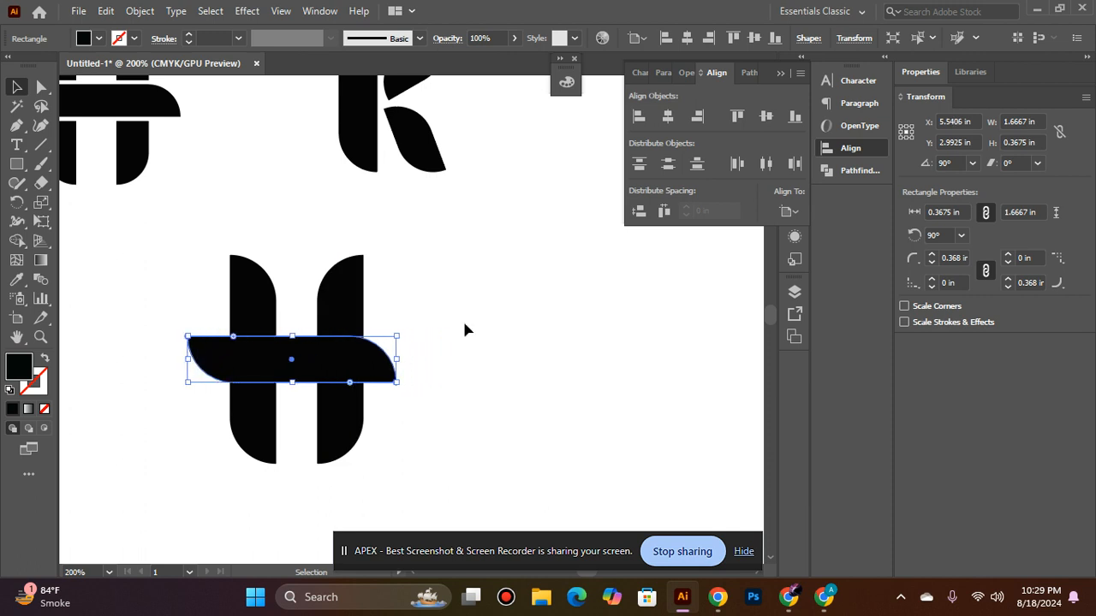
left_click(455, 320)
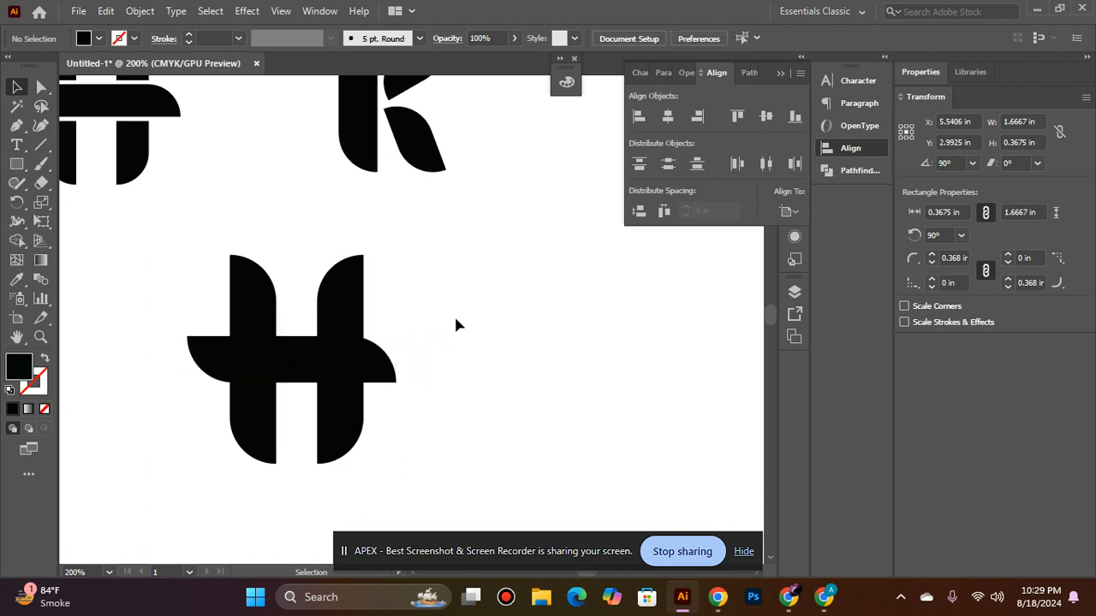
Step: Try making the crossbar slightly thinner about its centre and undo the resize
left_click(314, 364)
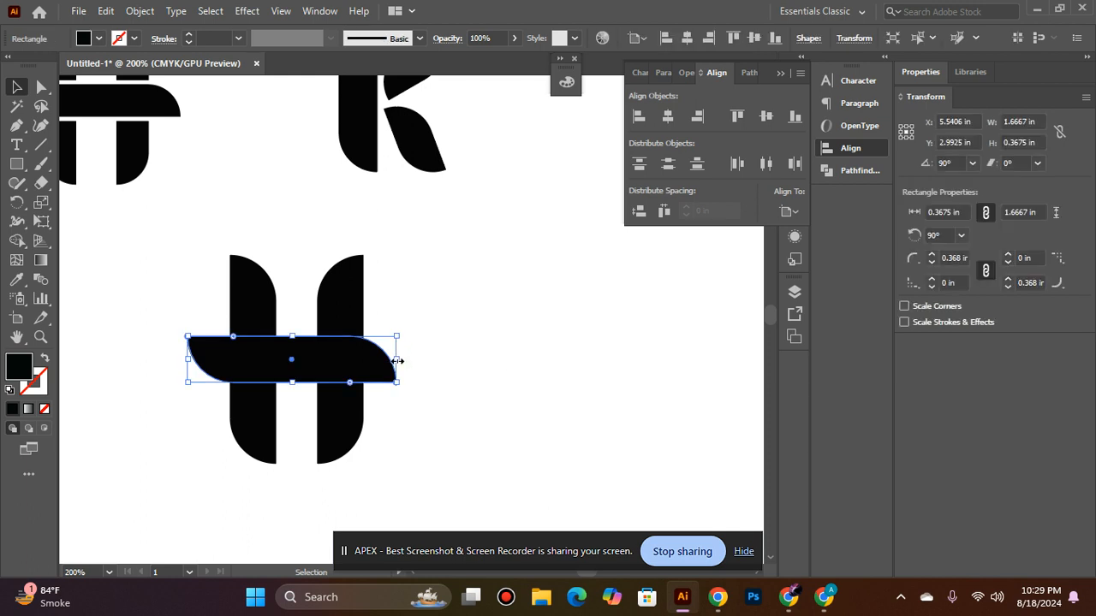
left_click_drag(396, 335, 394, 338)
left_click(434, 333)
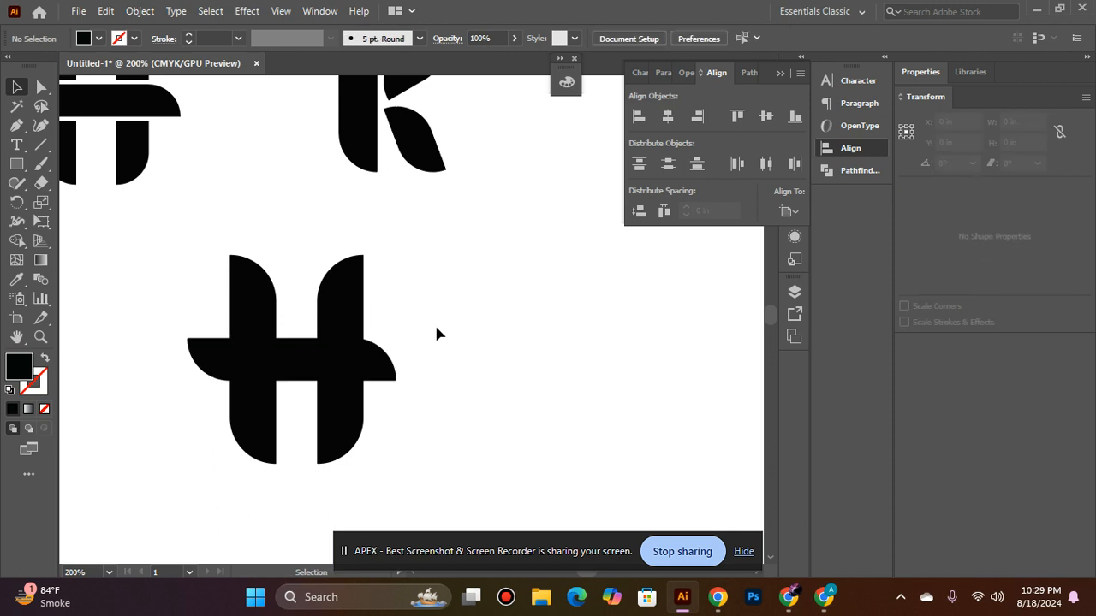
key("ctrl+z")
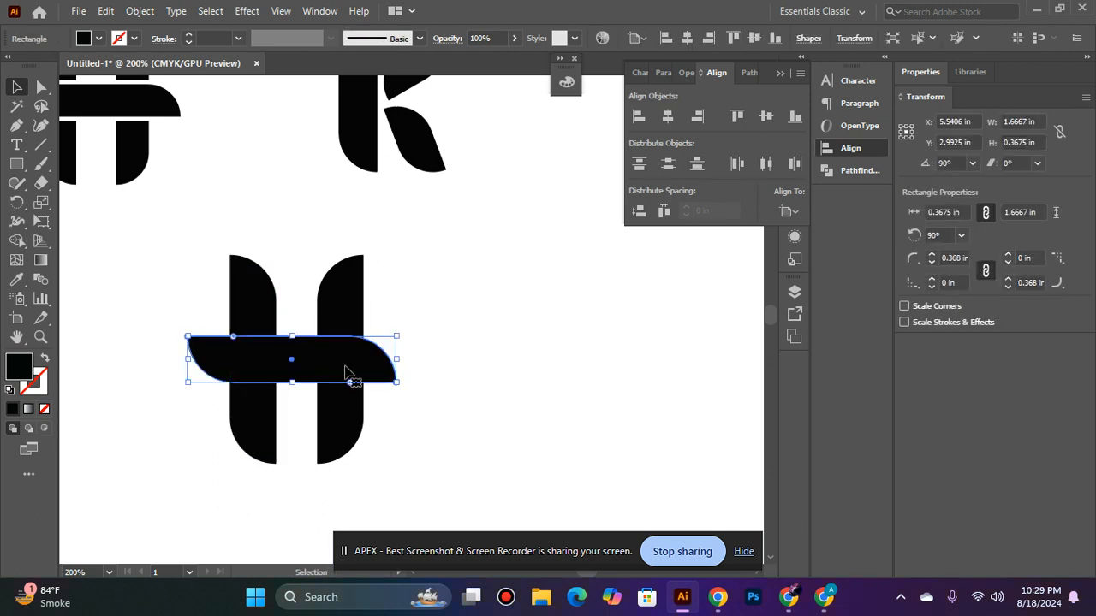
mouse_move(398, 359)
left_mouse_down()
mouse_move(379, 354)
mouse_move(396, 358)
left_mouse_up()
left_click(417, 353)
left_click(387, 367)
left_click(423, 339)
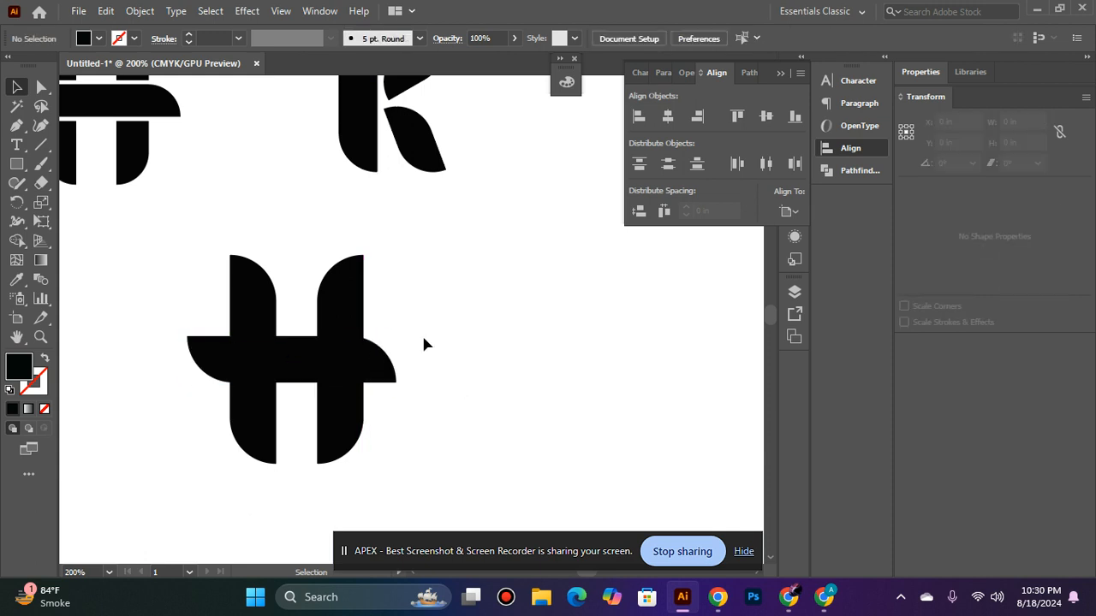
Step: Try scaling the crossbar from its corner, undo that resize and delete the crossbar
left_click(340, 374)
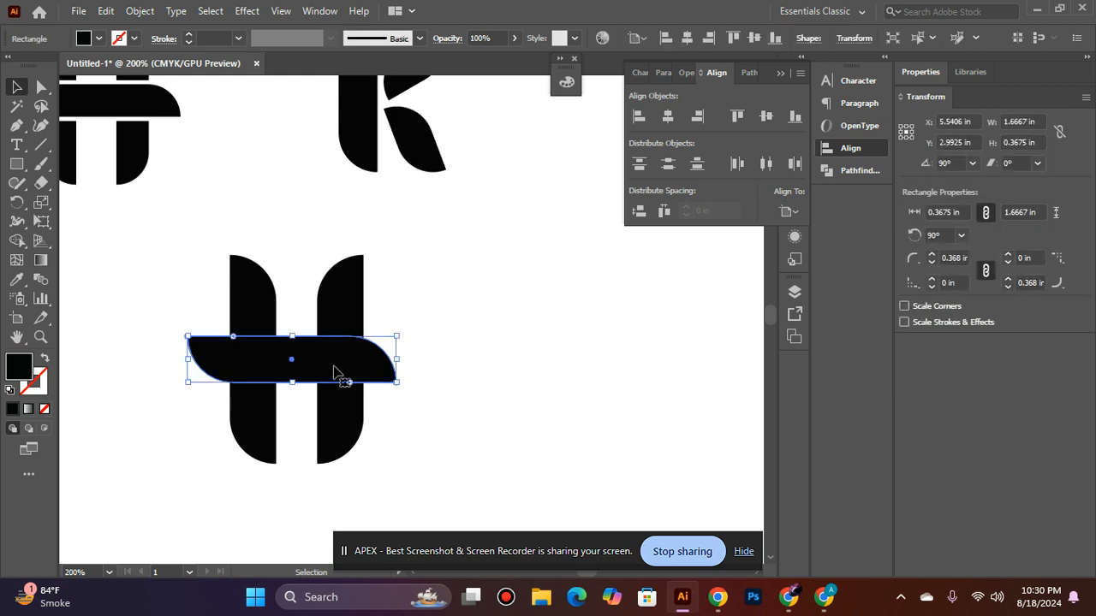
left_click_drag(396, 335, 428, 315)
left_click(478, 324)
key("ctrl+z")
left_click(498, 350)
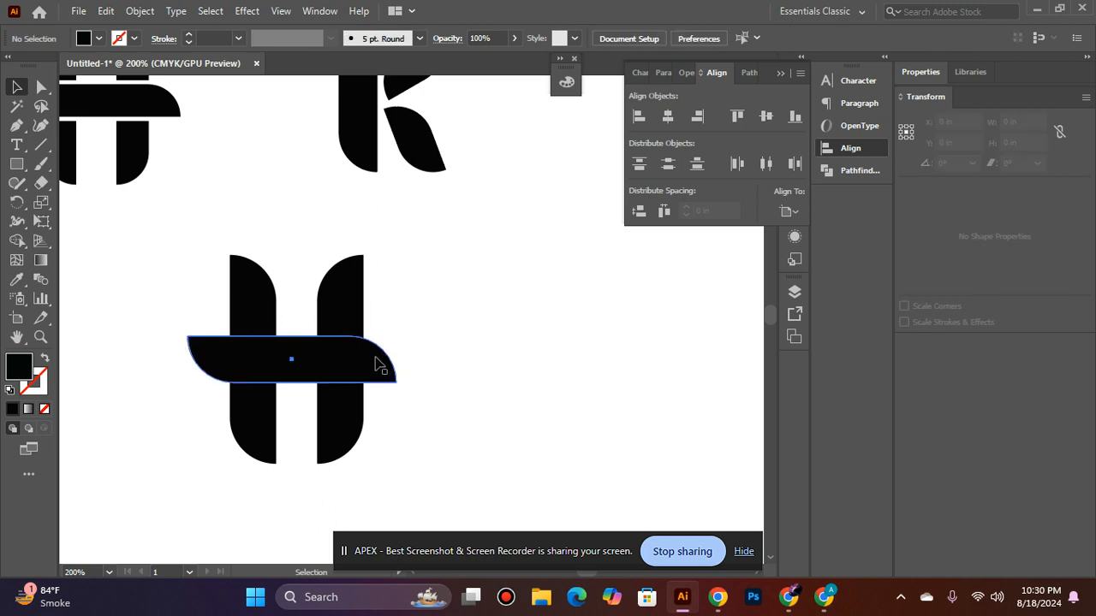
left_click(381, 364)
key("Delete")
Step: Draw a plain horizontal rectangle about 1.38 × 0.30 in across both bars and align all three shapes on their vertical centres
left_click(16, 164)
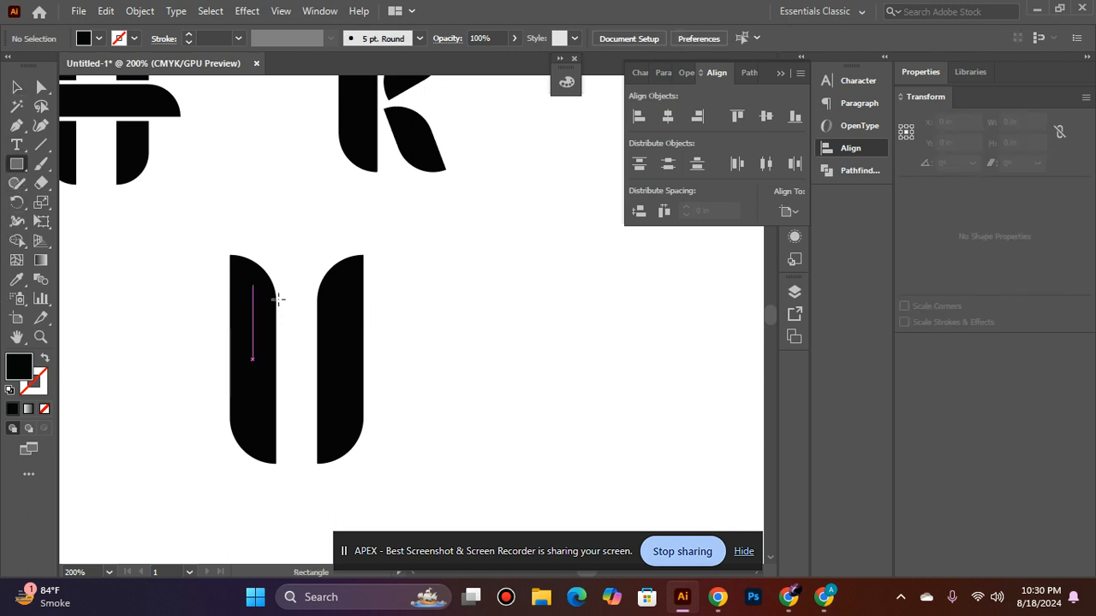
left_click_drag(211, 328, 385, 365)
left_click(16, 87)
left_click(344, 301, "shift")
left_click(248, 298, "shift")
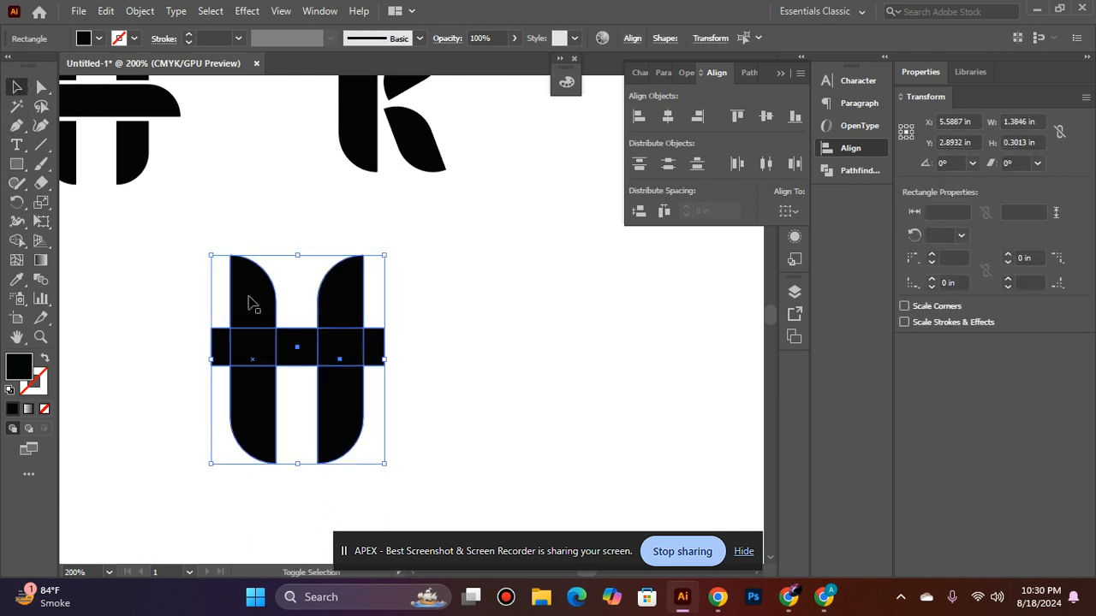
left_click(766, 117)
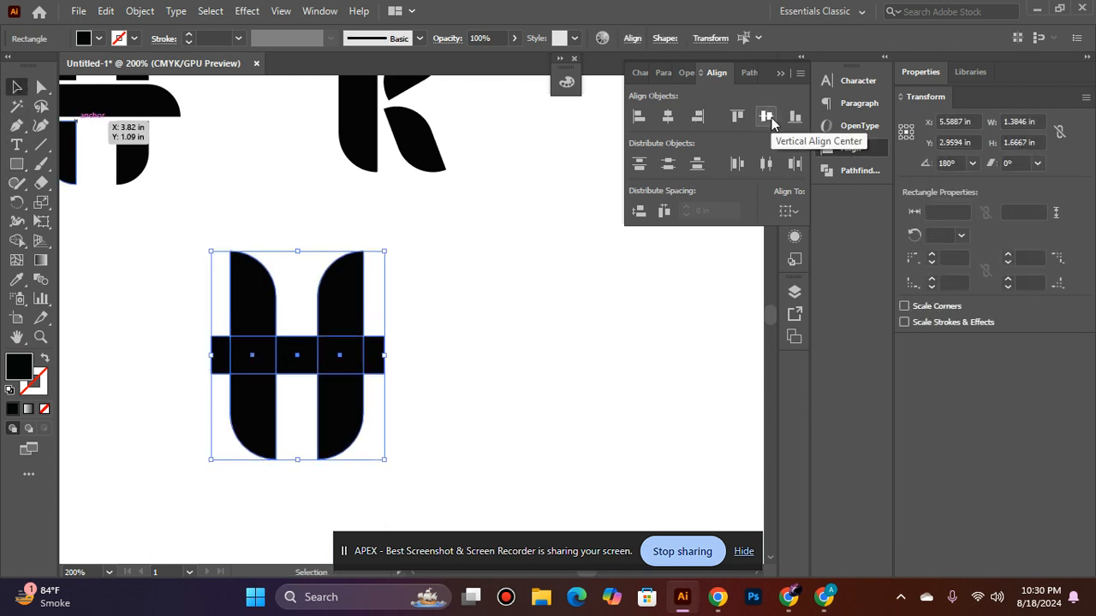
left_click(509, 248)
Step: Change the fill of the horizontal rectangle to a bright orange-red
left_click(351, 368)
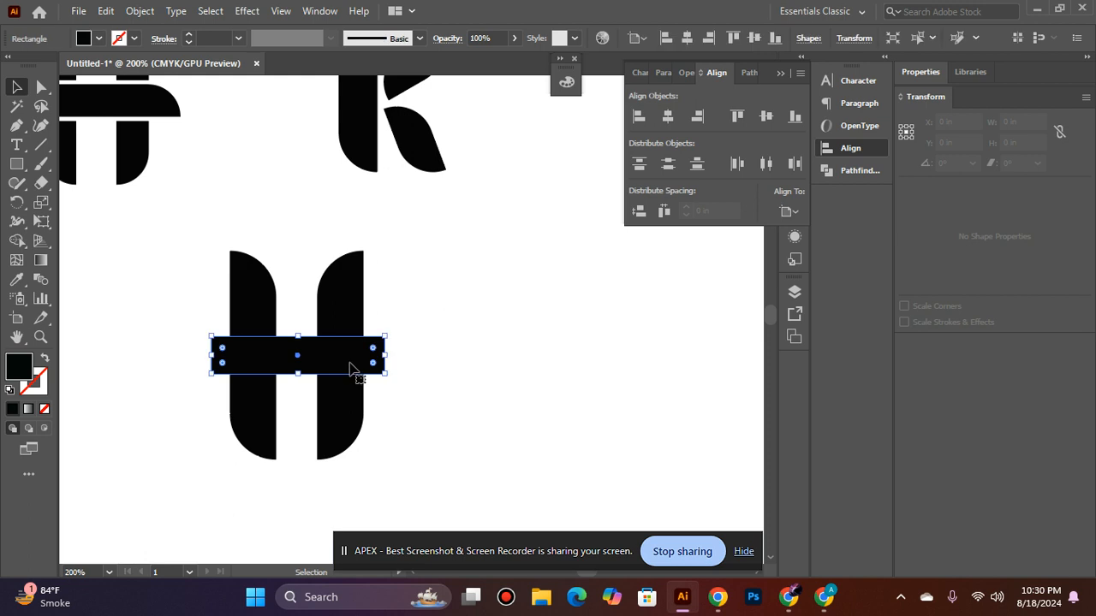
left_click(20, 287)
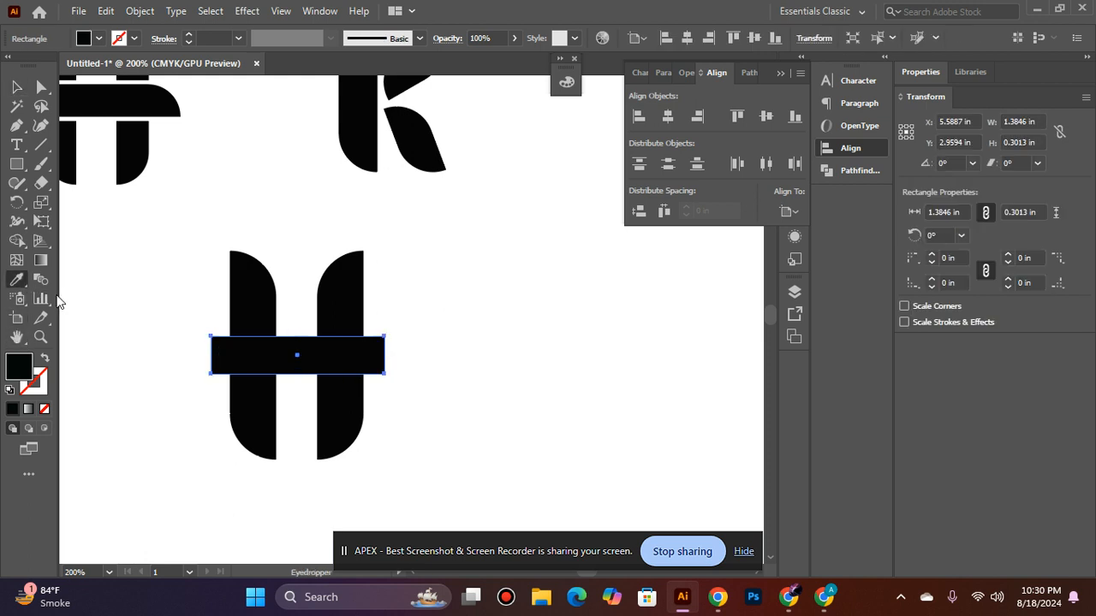
double_click(20, 368)
left_click(445, 249)
left_click(482, 206)
left_click(711, 193)
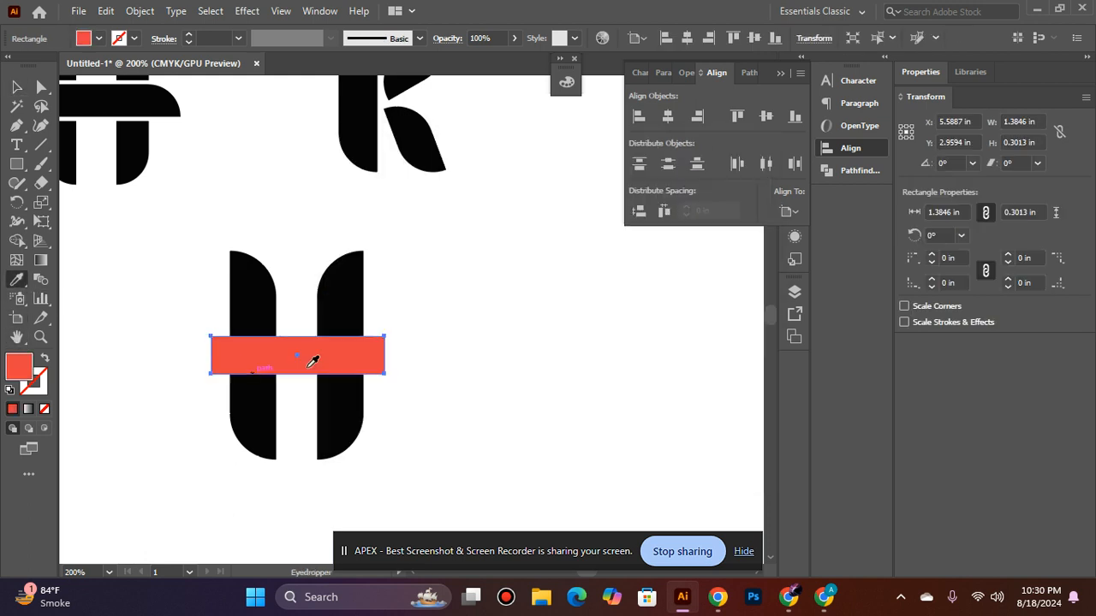
Step: Narrow the red rectangle from both ends to the outer edges of the two bars, about 1.07 in wide
left_click(16, 86)
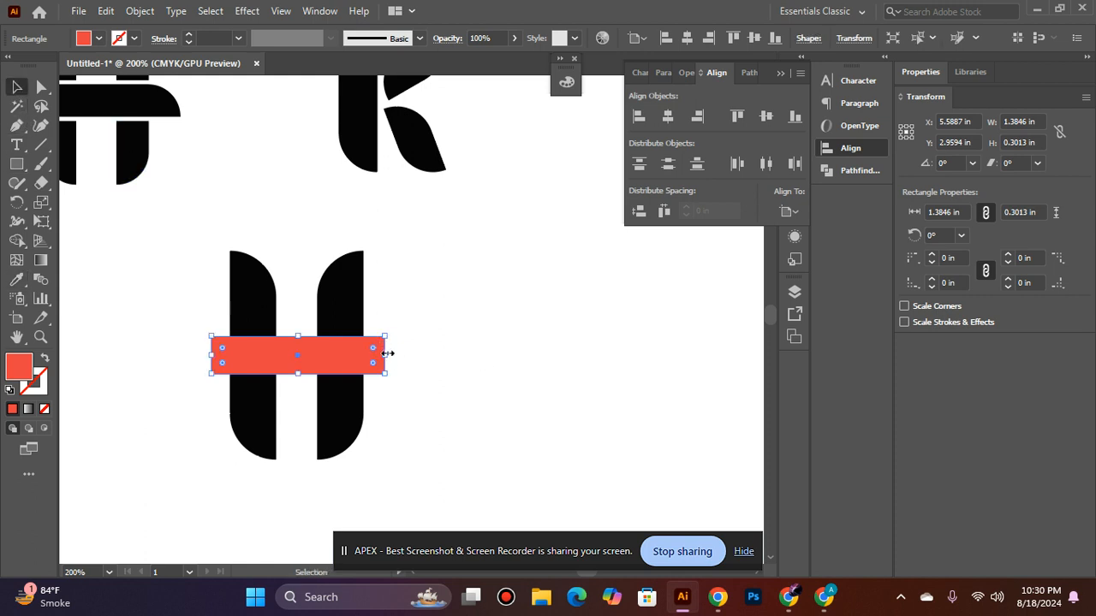
left_click_drag(388, 355, 364, 356)
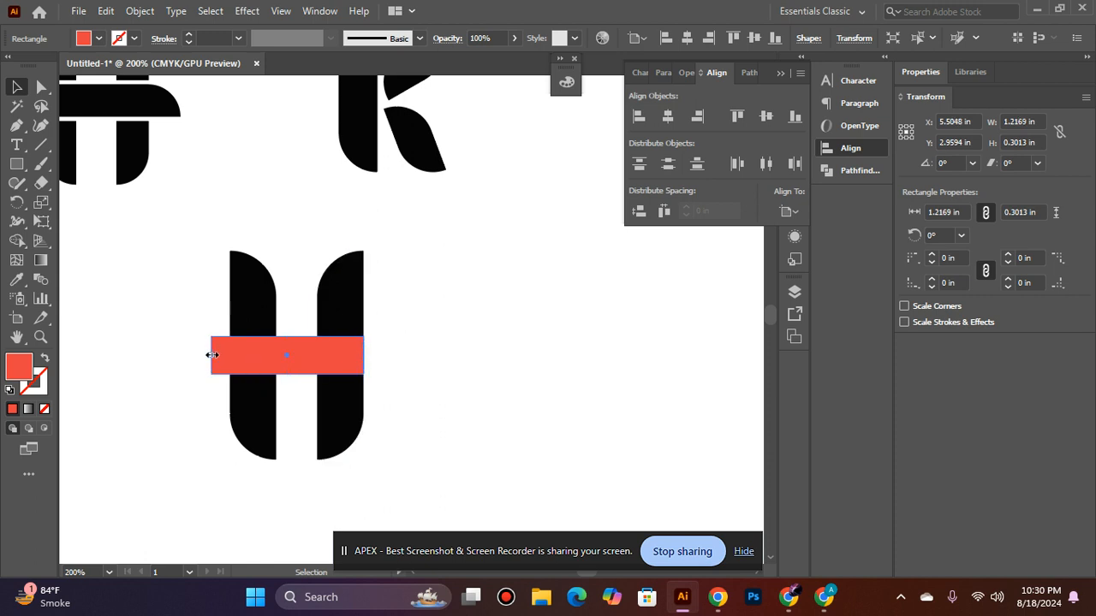
left_click_drag(212, 354, 229, 359)
left_click(165, 365)
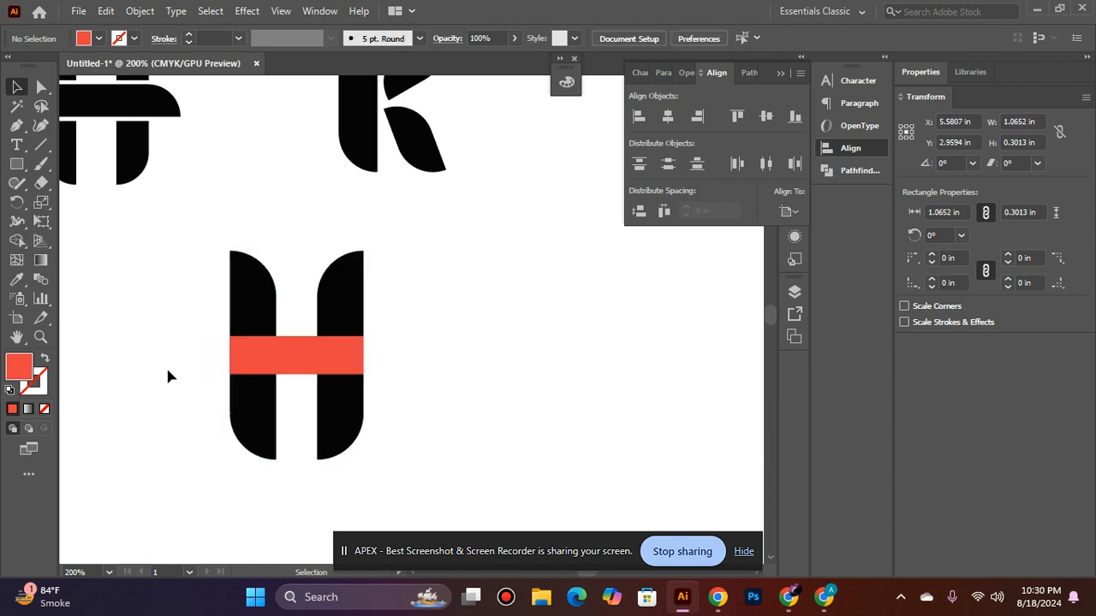
left_click(245, 359)
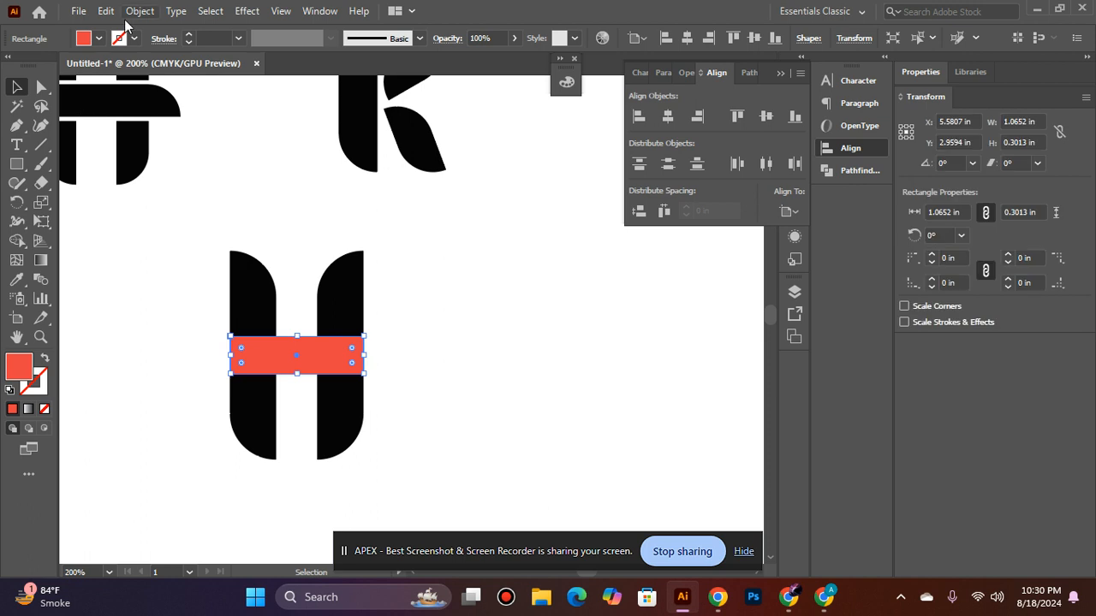
left_click(137, 11)
mouse_move(225, 395)
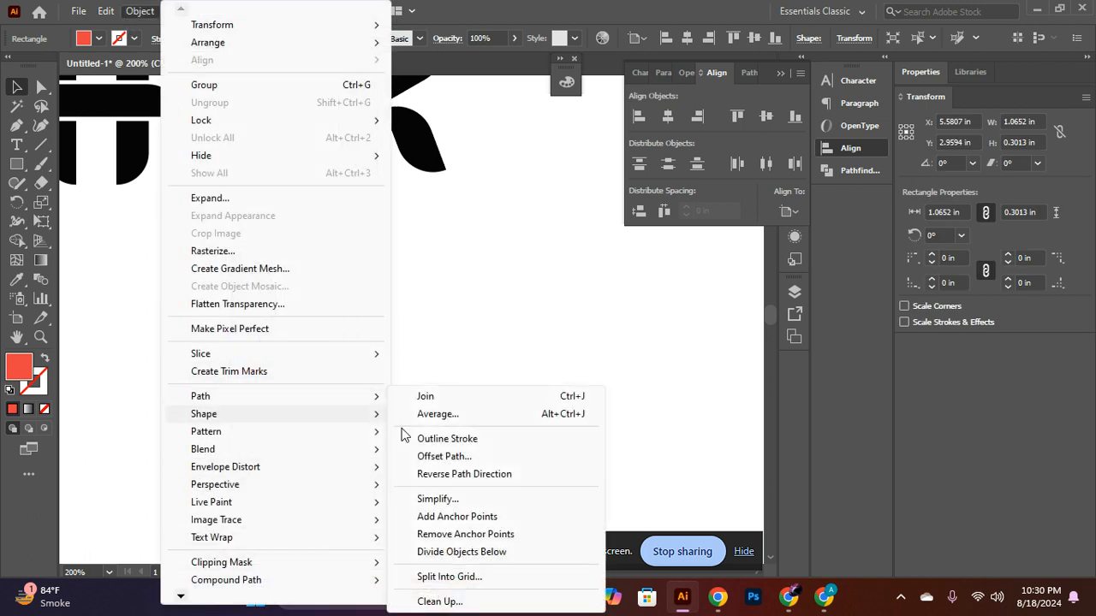
left_click(455, 456)
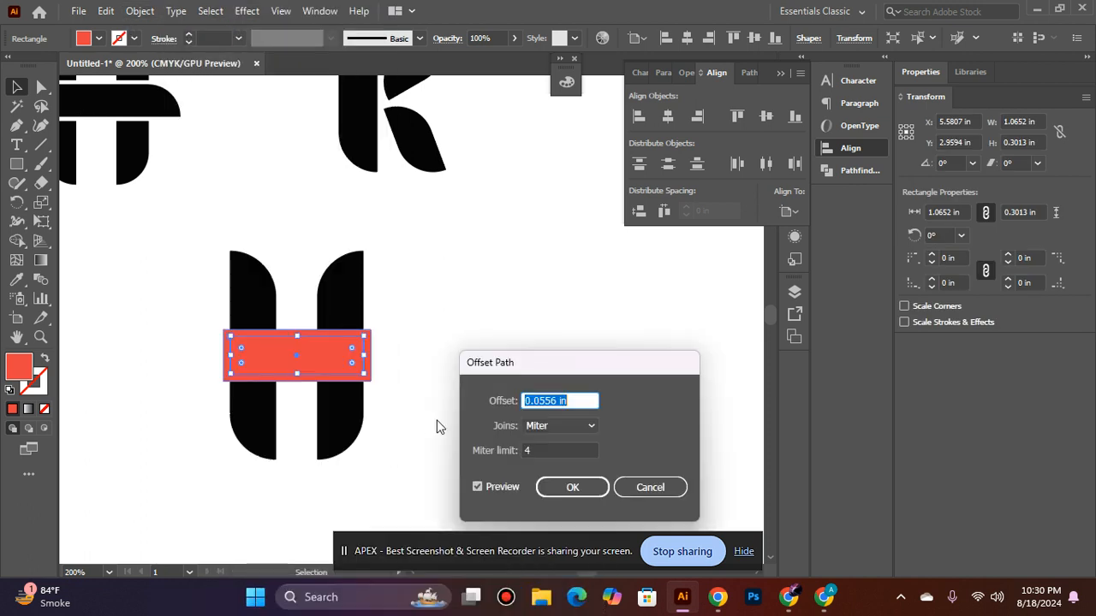
left_click(479, 486)
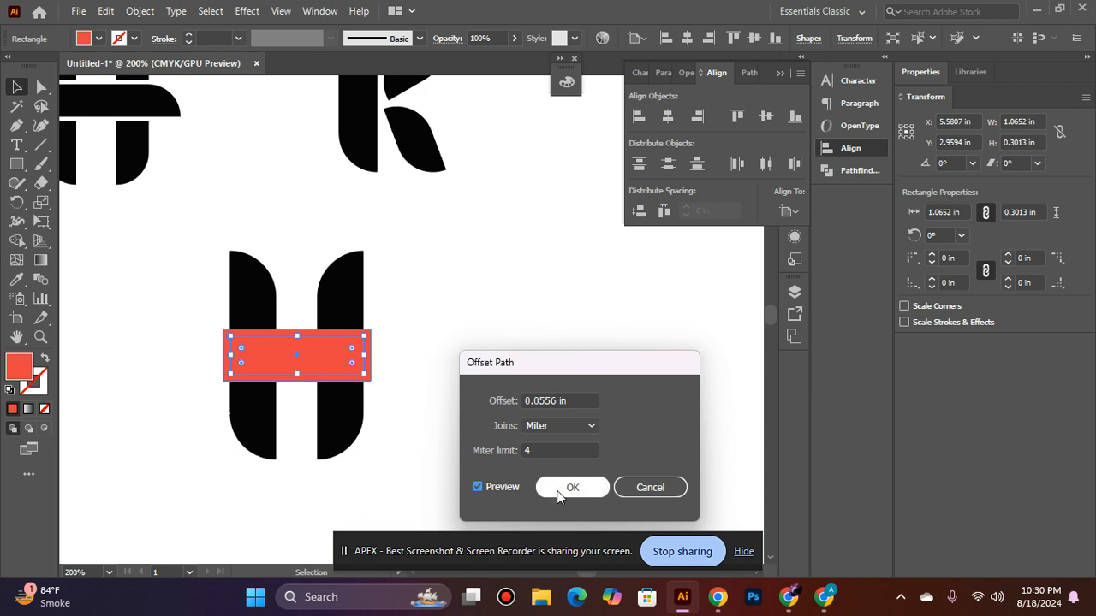
left_click(644, 488)
left_click(149, 387)
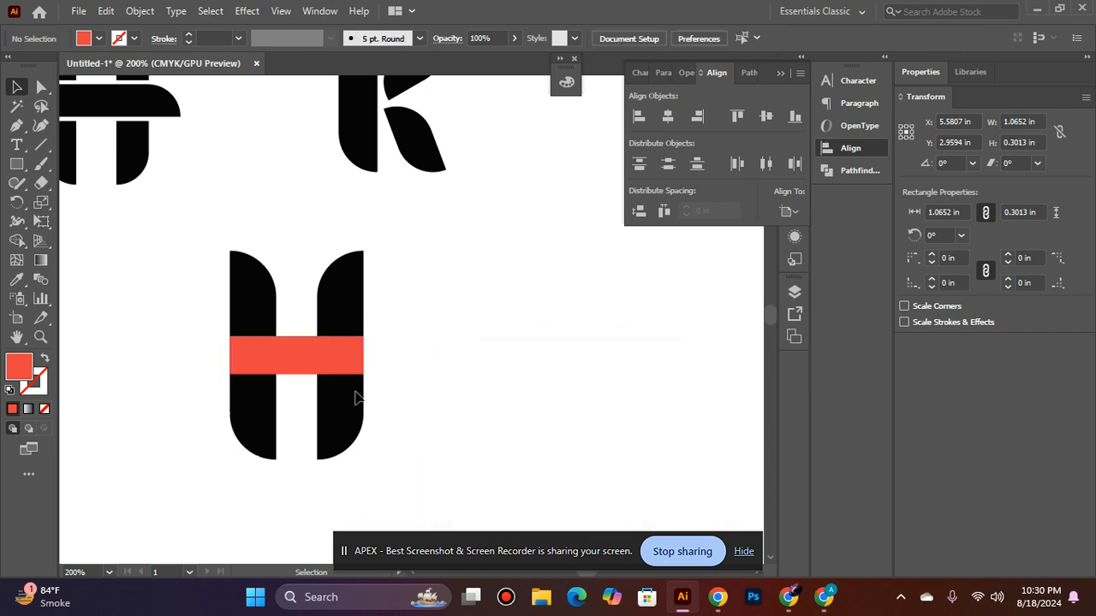
left_click(244, 352)
left_click(349, 436)
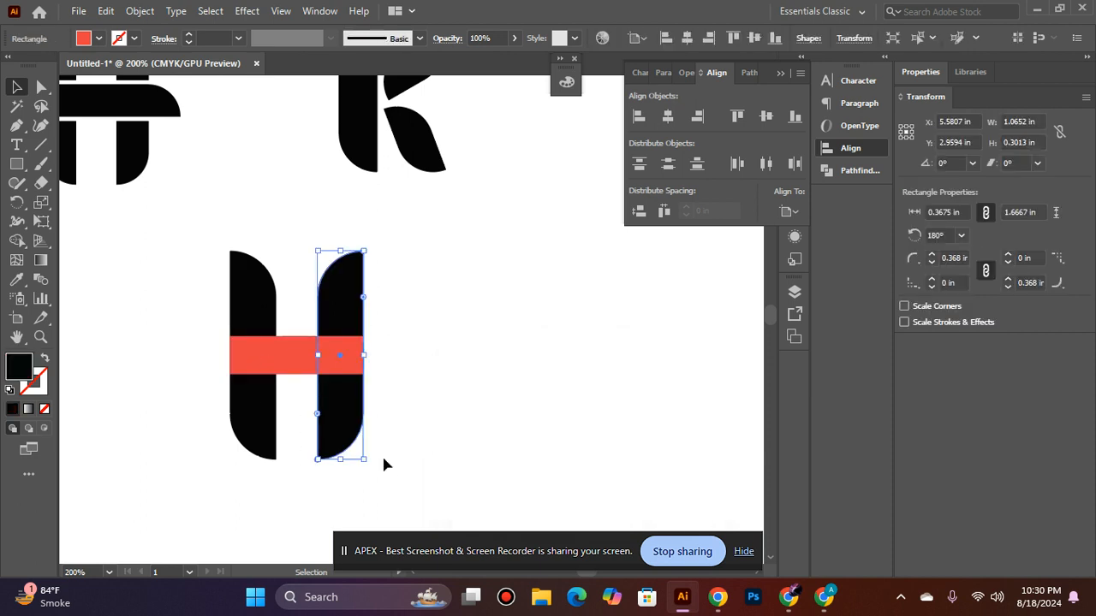
left_click(197, 433)
left_click(240, 352)
left_click_drag(242, 352, 349, 418)
left_click(128, 401)
key("ctrl+z")
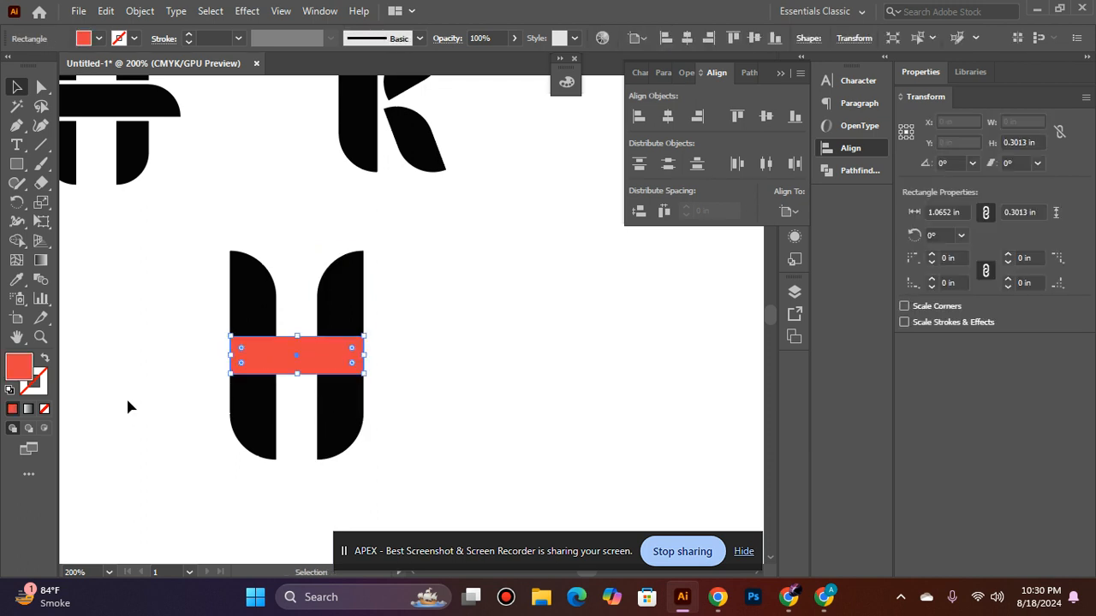
Step: Round the upper-left and lower-right corners of the red crossbar to a radius of about 0.301 in
left_click_drag(241, 353, 333, 407)
left_click_drag(352, 367, 186, 384)
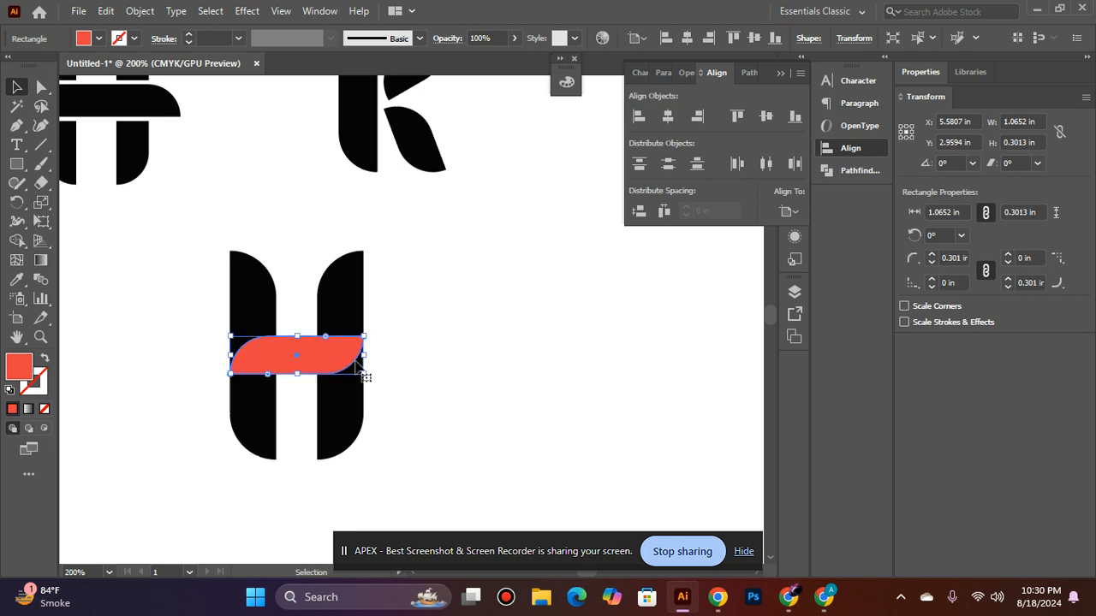
left_click(461, 362)
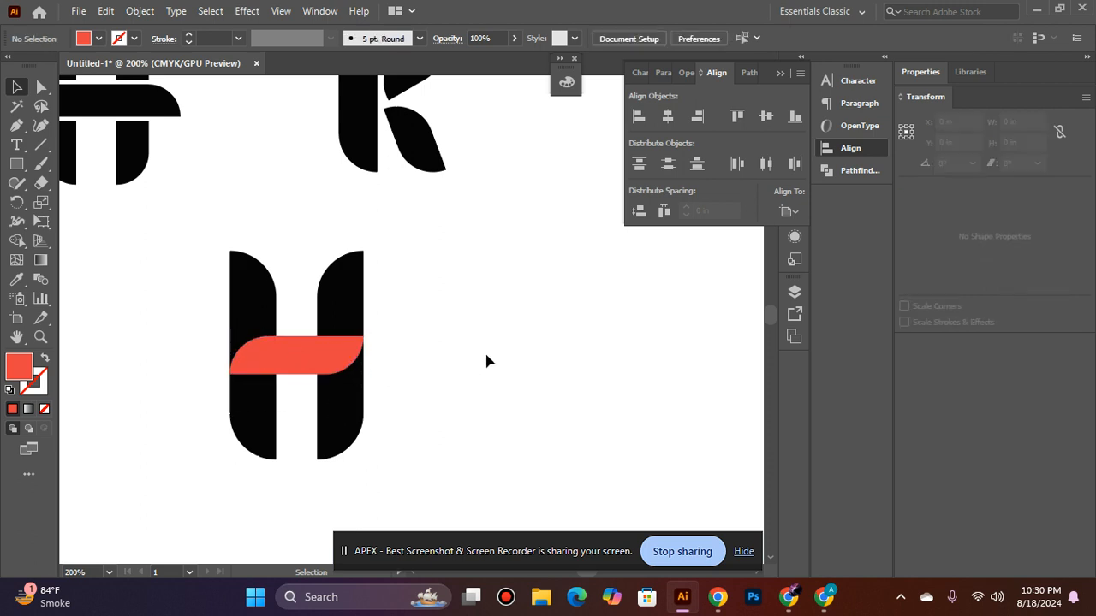
Step: Create an offset path 5 pt (0.0694 in) around the red crossbar with miter joins
left_click(321, 360)
left_click(141, 10)
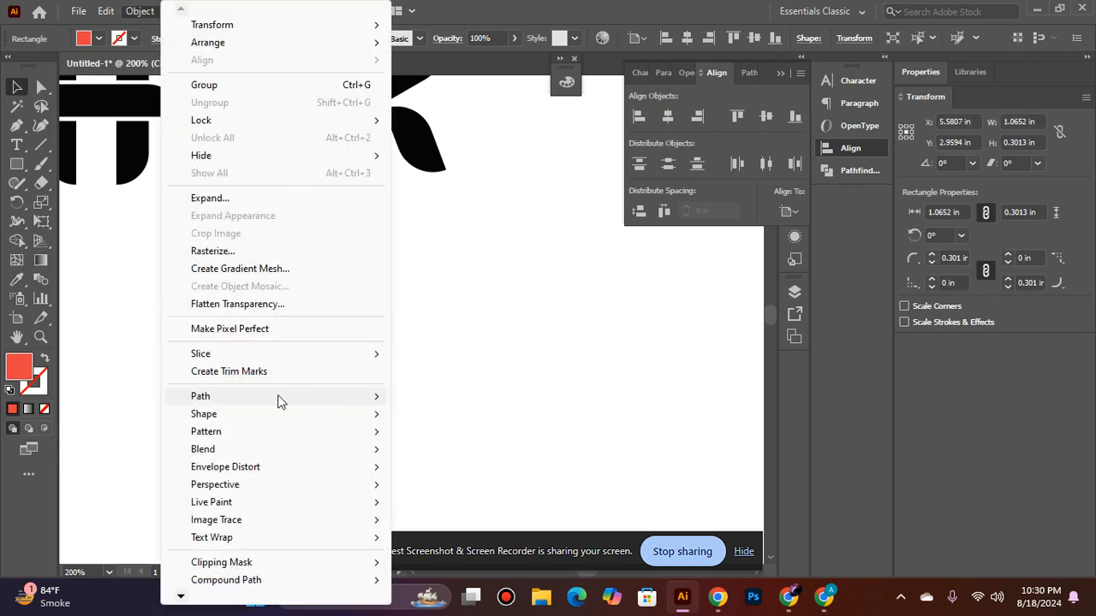
mouse_move(342, 397)
left_click(453, 455)
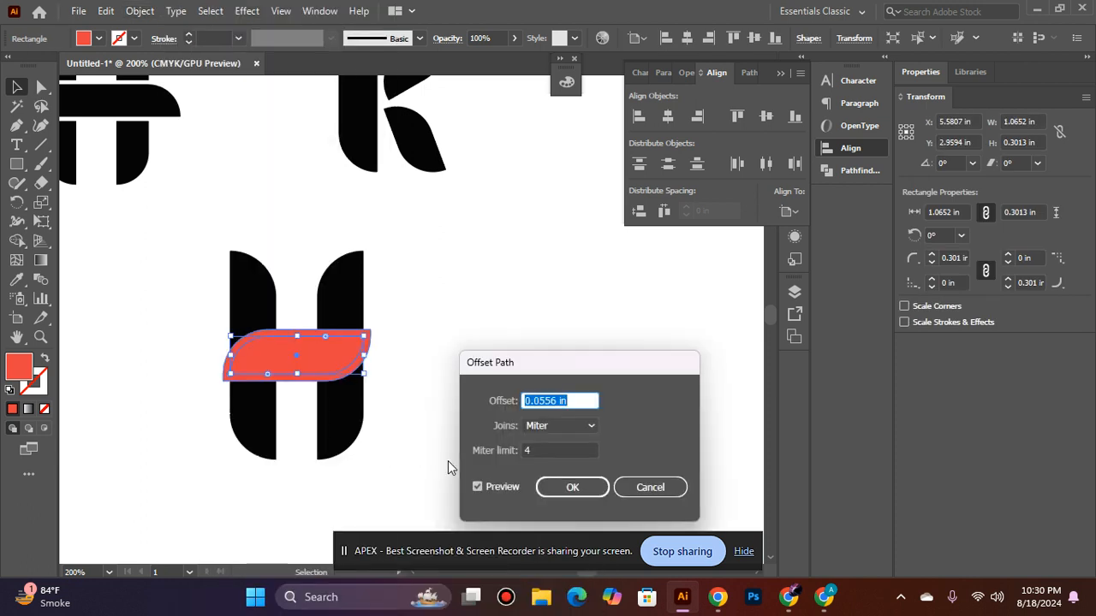
type("5pt")
left_click(477, 487)
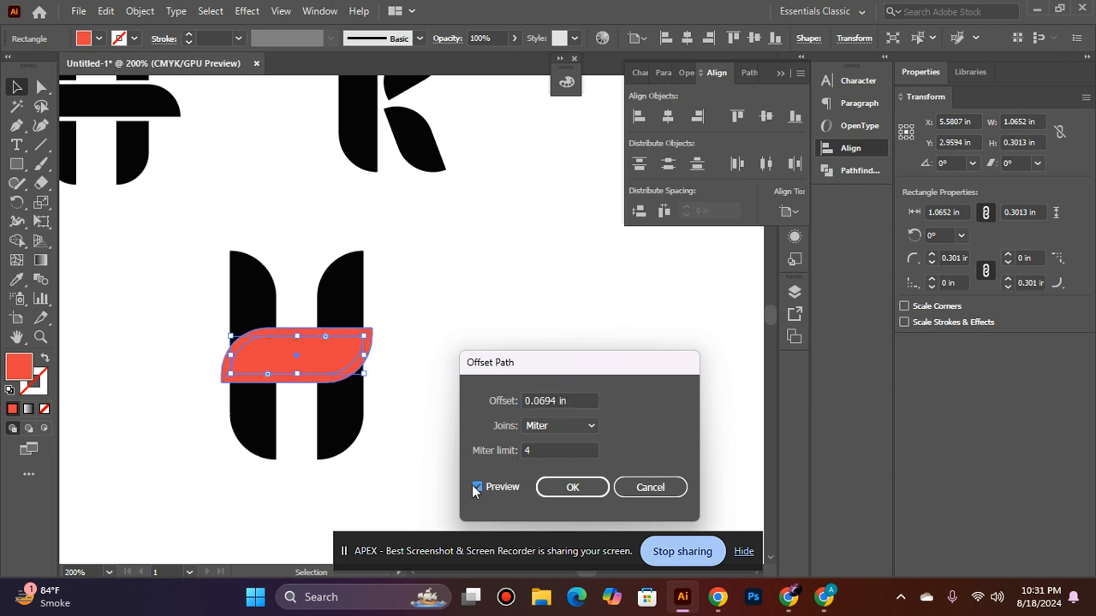
left_click(477, 487)
left_click(552, 488)
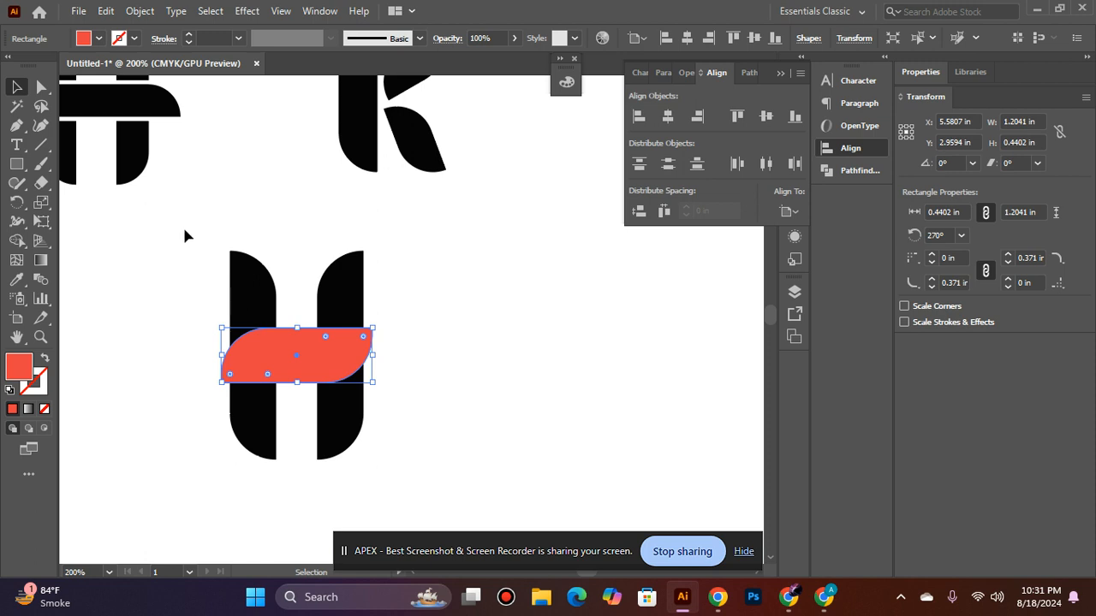
Step: With Shape Builder, merge the upper part of the left bar, the inner crossbar and the lower part of the right bar into one shape
mouse_move(184, 229)
left_mouse_down()
mouse_move(303, 331)
mouse_move(511, 468)
left_mouse_up()
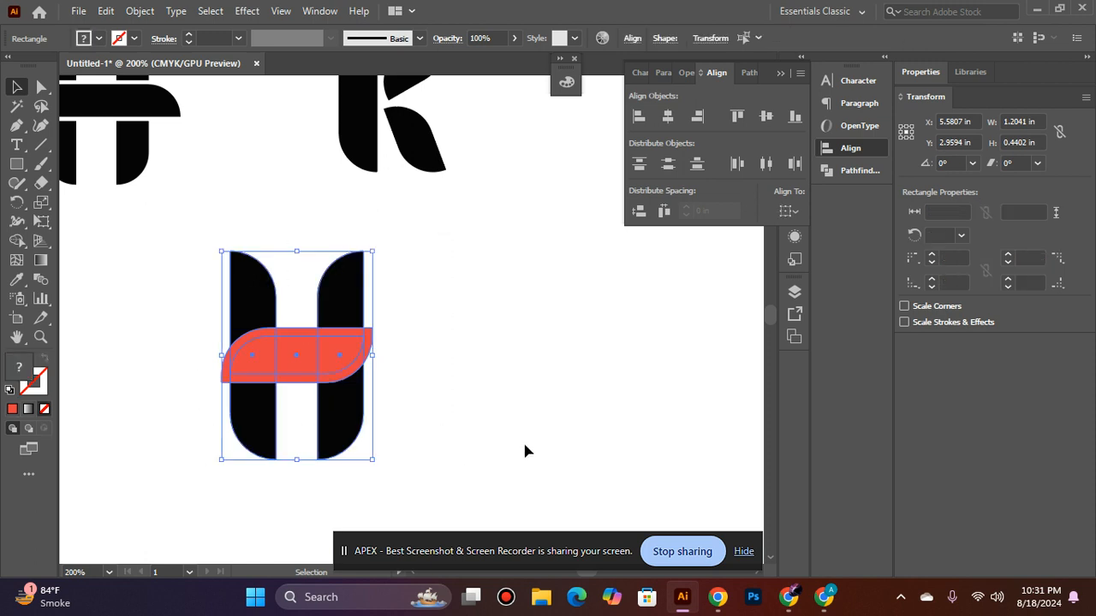
left_click(15, 240)
scroll(311, 374, "up", 3)
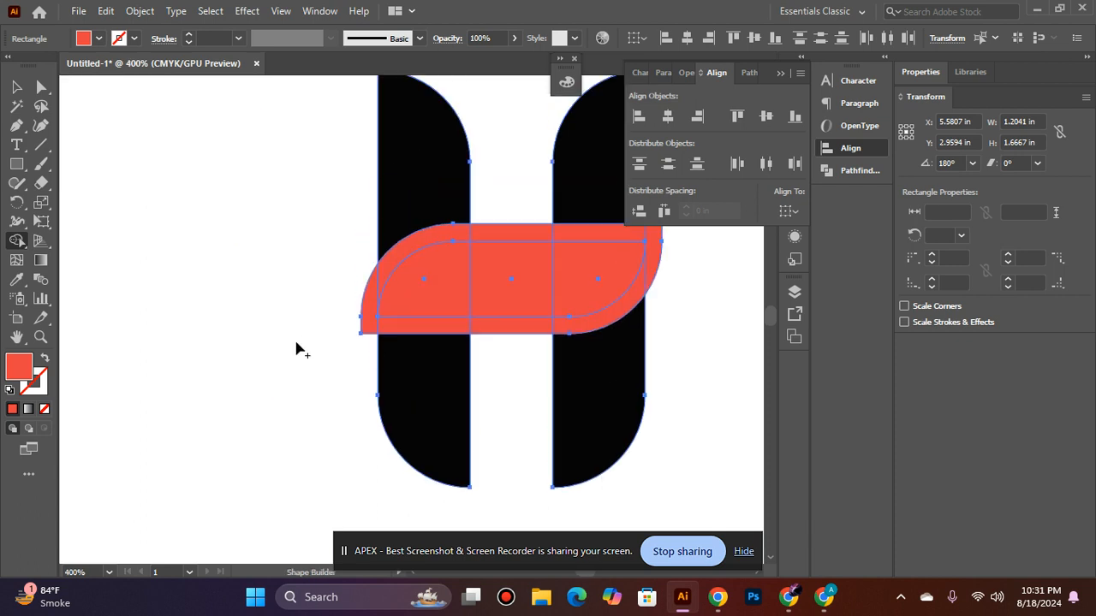
scroll(329, 362, "up", 6)
left_click_drag(467, 335, 410, 242)
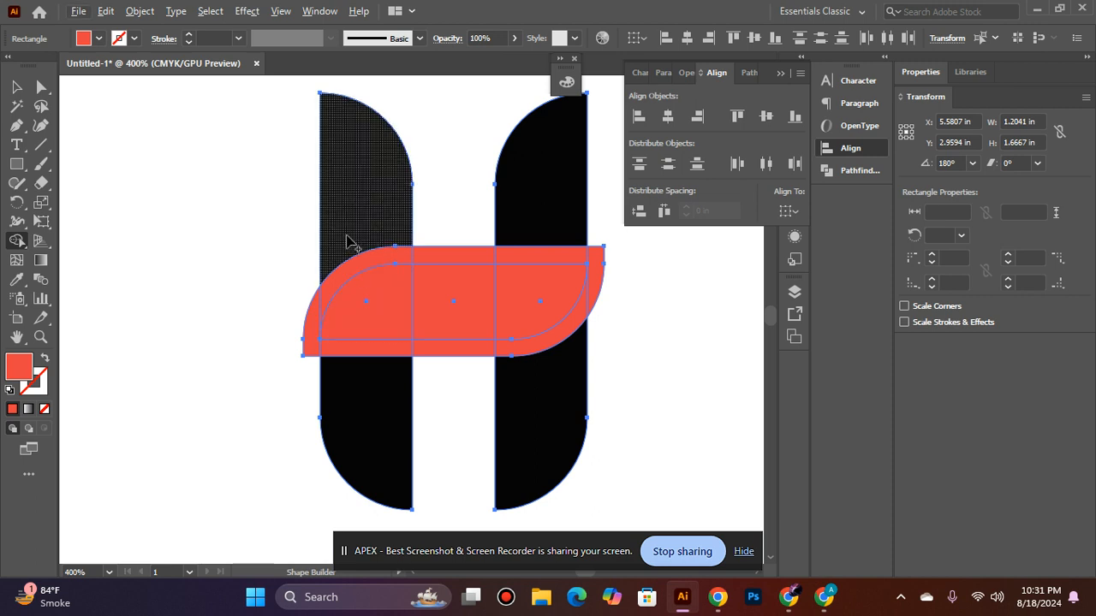
left_click_drag(353, 141, 354, 150)
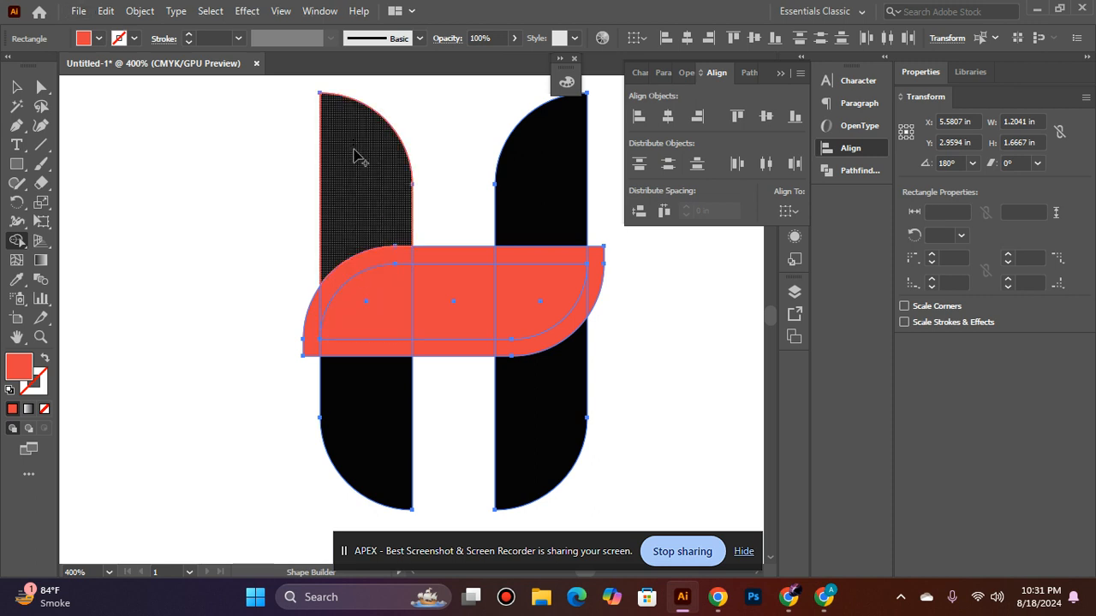
mouse_move(356, 193)
left_mouse_down()
mouse_move(370, 282)
mouse_move(443, 309)
mouse_move(532, 298)
mouse_move(442, 271)
left_mouse_up()
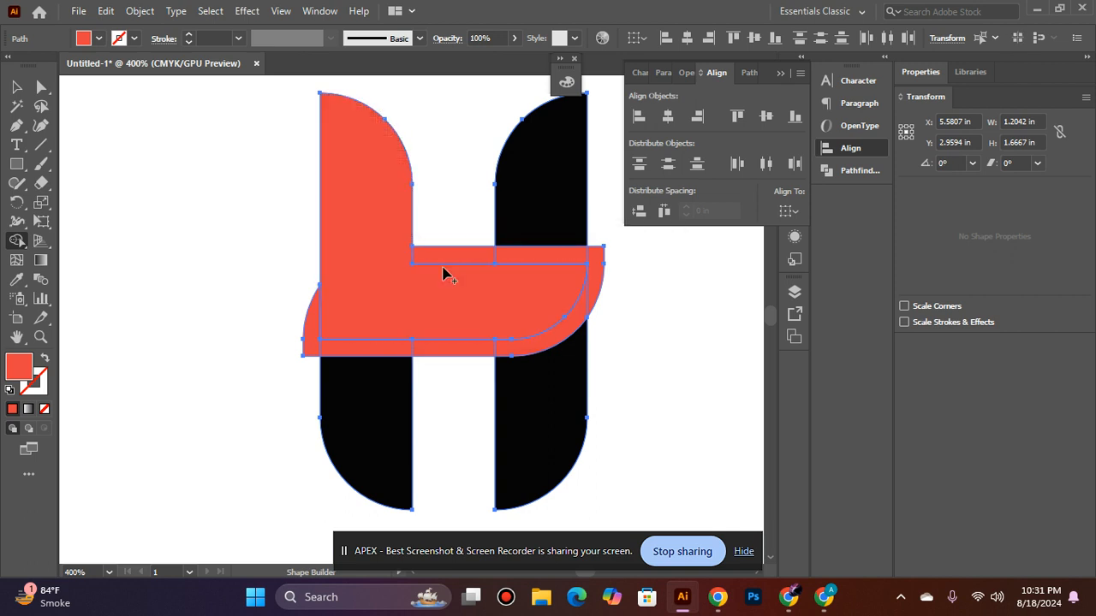
mouse_move(486, 301)
left_mouse_down()
mouse_move(556, 347)
mouse_move(538, 311)
mouse_move(558, 326)
mouse_move(568, 362)
left_mouse_up()
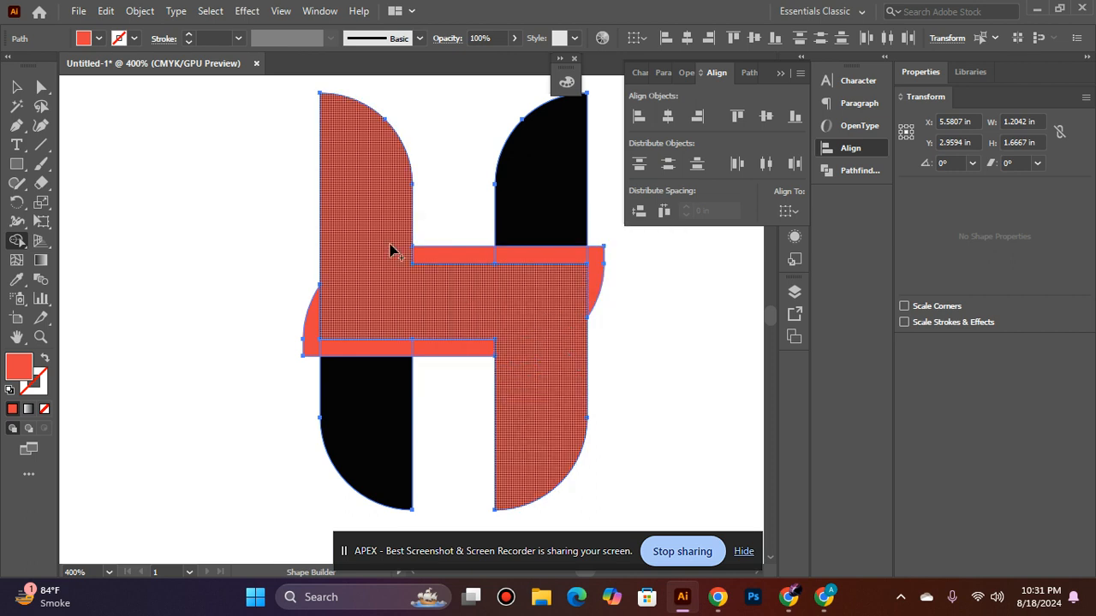
Step: Merge the strip above the crossbar, the lower left bar and the upper right bar into the red H shape
left_click_drag(404, 256, 514, 259)
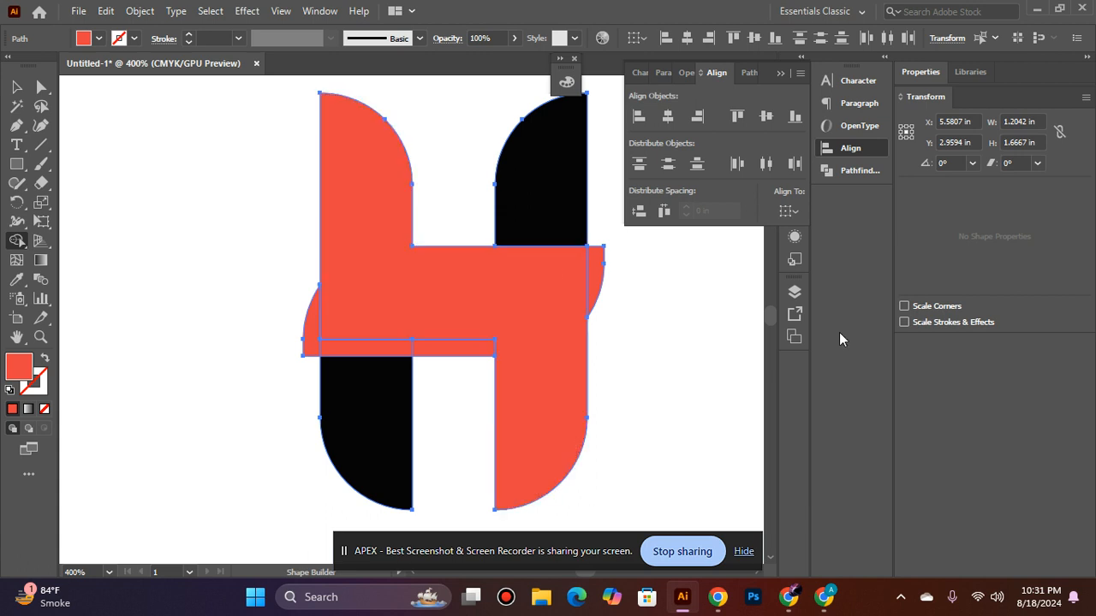
left_click_drag(374, 280, 365, 394)
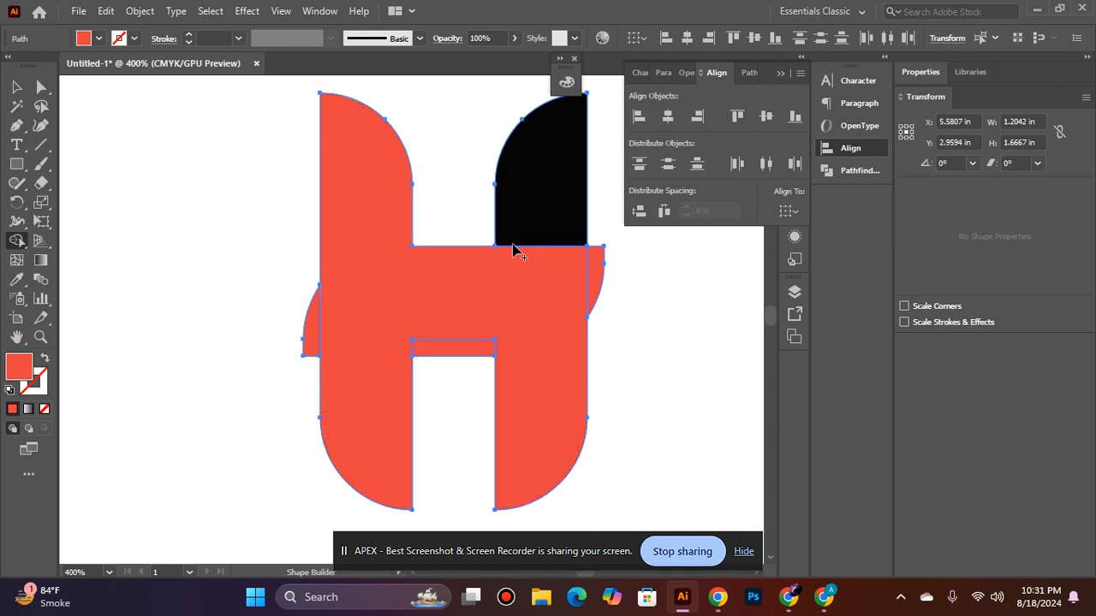
left_click_drag(541, 280, 546, 219)
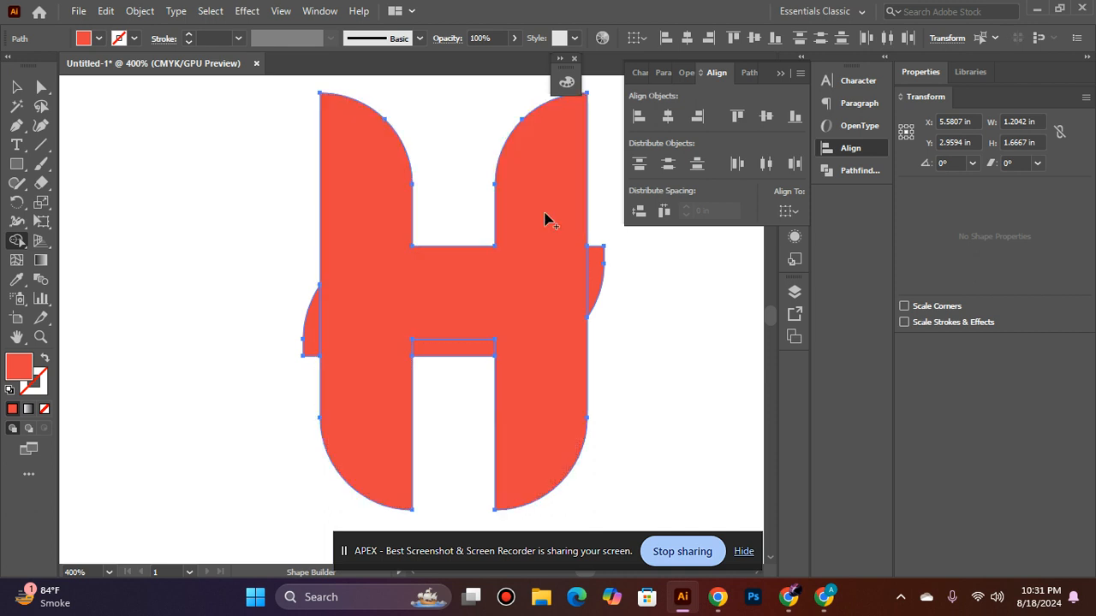
Step: Delete the leftover strip under the crossbar and the two curved pieces protruding from the outer sides of the H
left_click(15, 87)
left_click(118, 174)
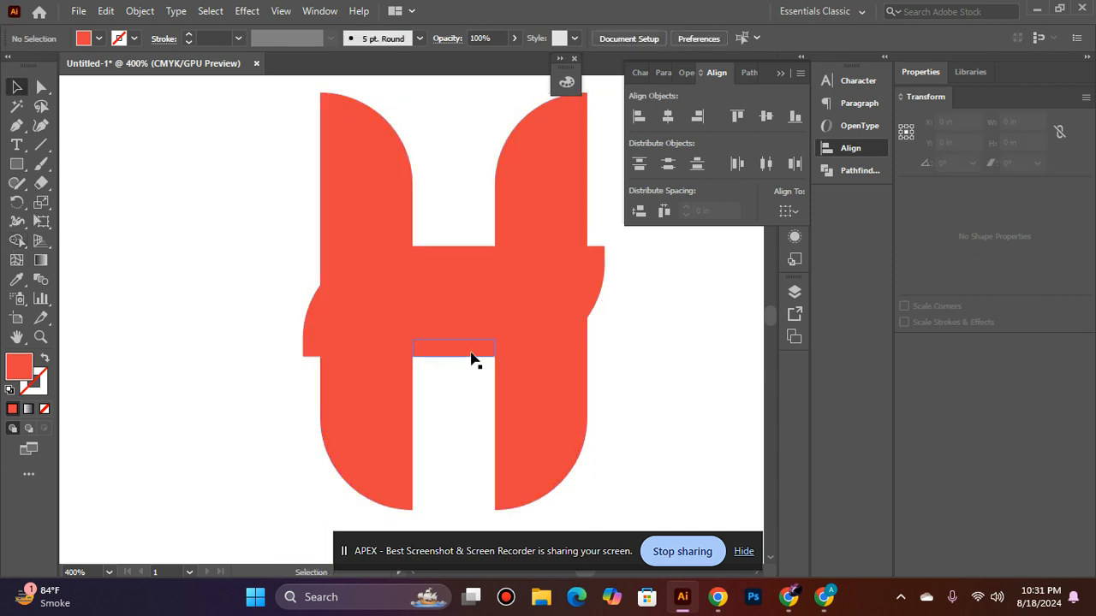
left_click(476, 351)
key("Delete")
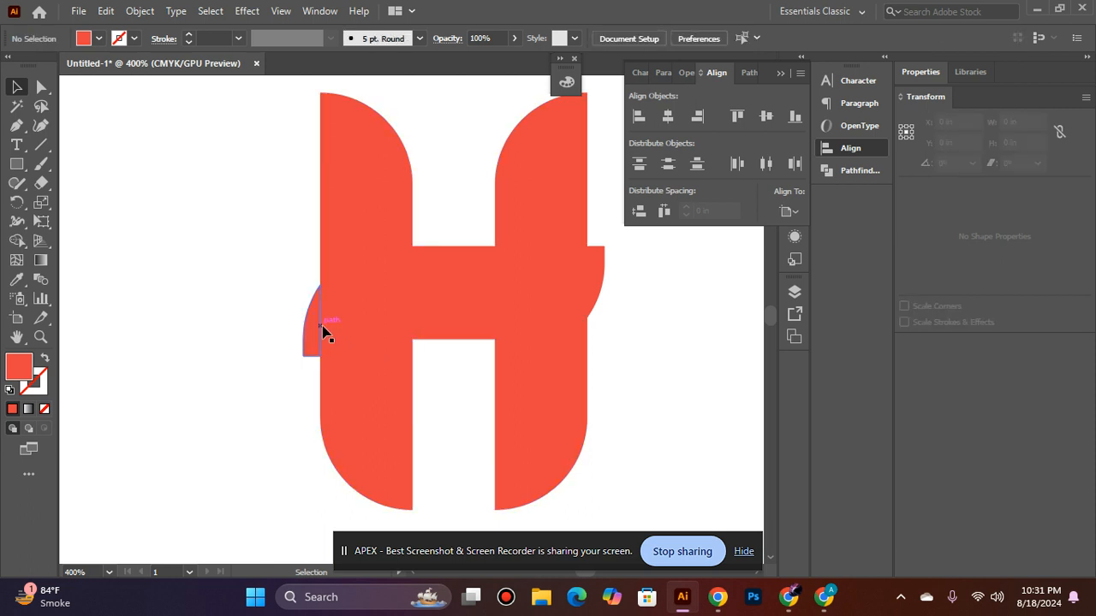
left_click(316, 336)
key("Delete")
left_click(599, 266)
key("Delete")
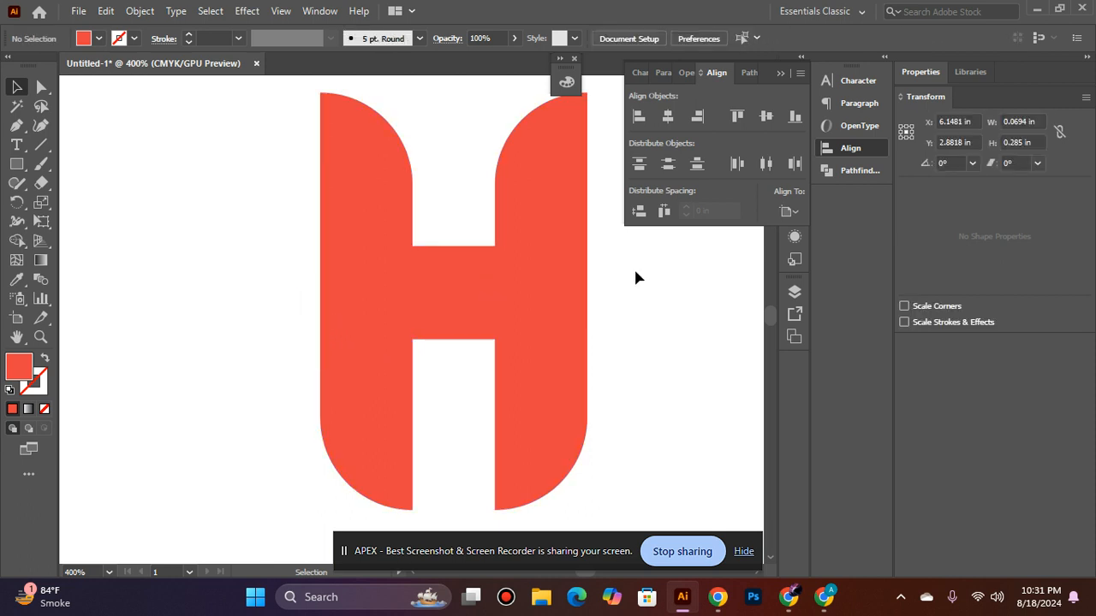
Step: Move the red H below and to the right of the redrawn black K and widen it to about 1.27 in
left_click(407, 288, "ctrl+alt")
left_click(407, 289, "ctrl+alt")
left_click(407, 288, "ctrl+alt")
left_click(575, 373, "ctrl+alt")
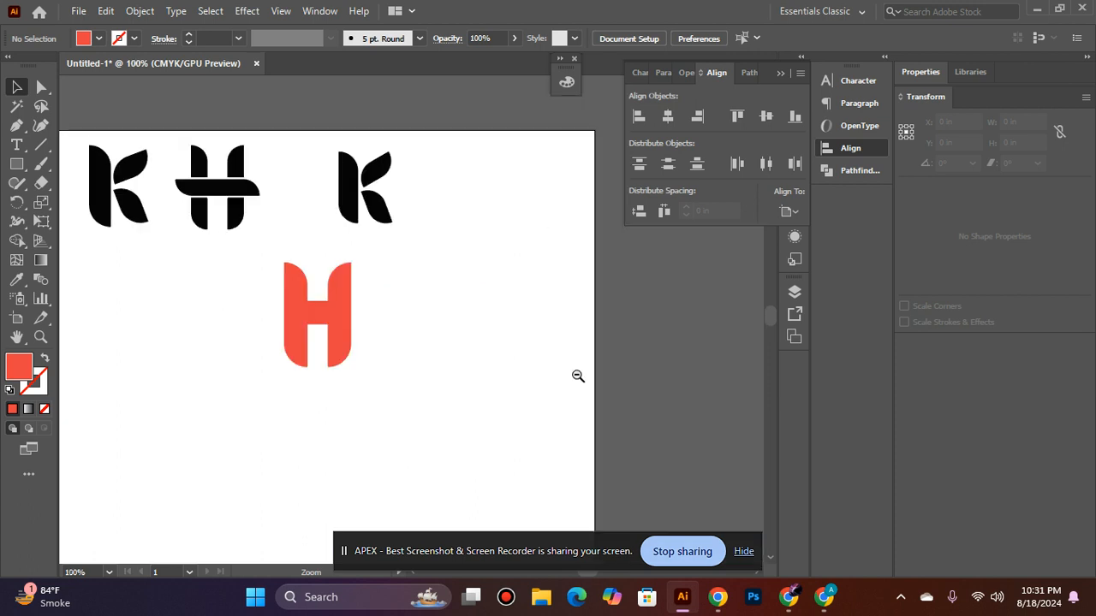
left_click_drag(335, 315, 472, 294)
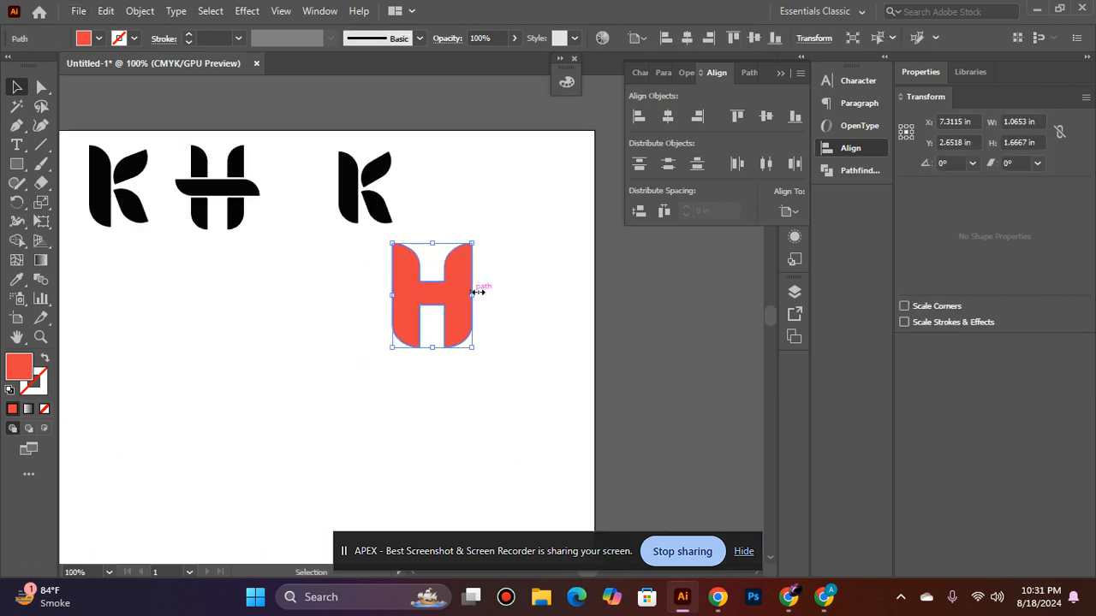
left_click(631, 273)
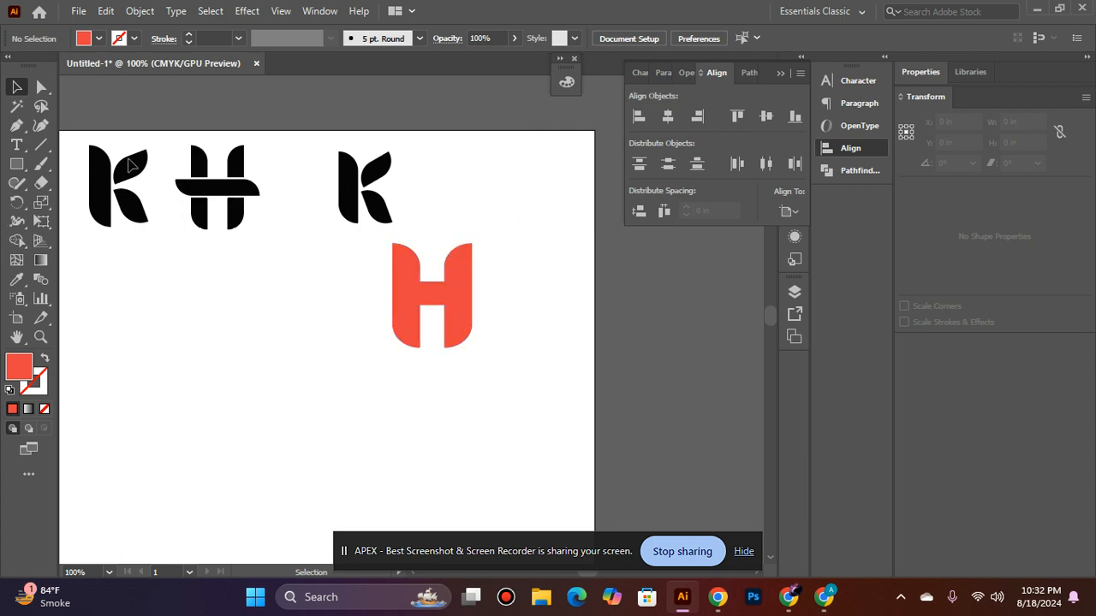
Step: Draw a vertical rectangle about 0.39 × 1.61 in on the empty artboard area below the sample H
left_click(16, 163)
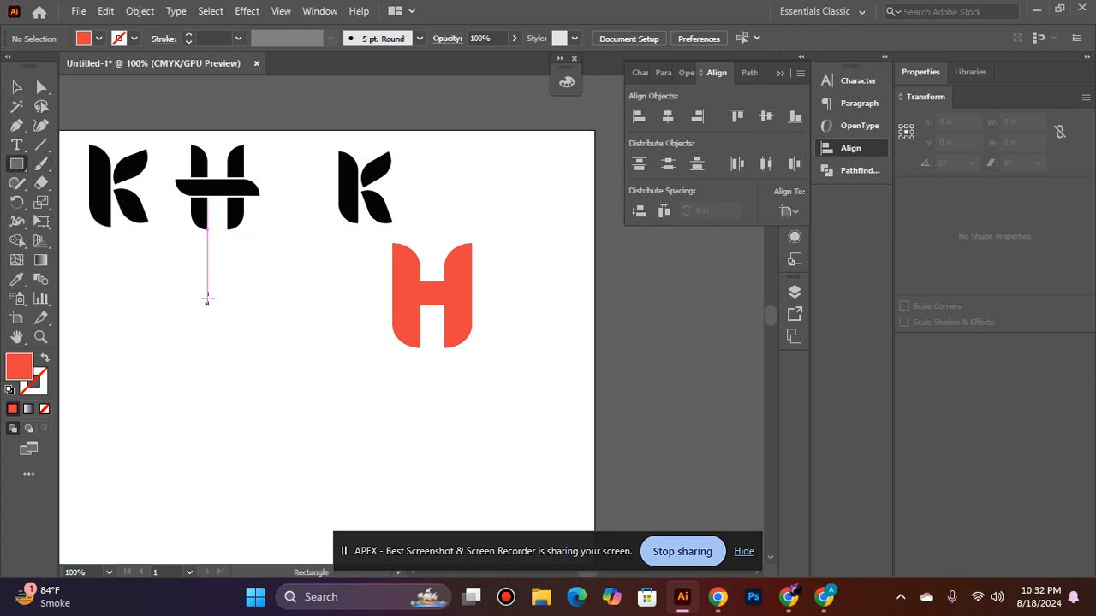
left_click_drag(206, 294, 234, 396)
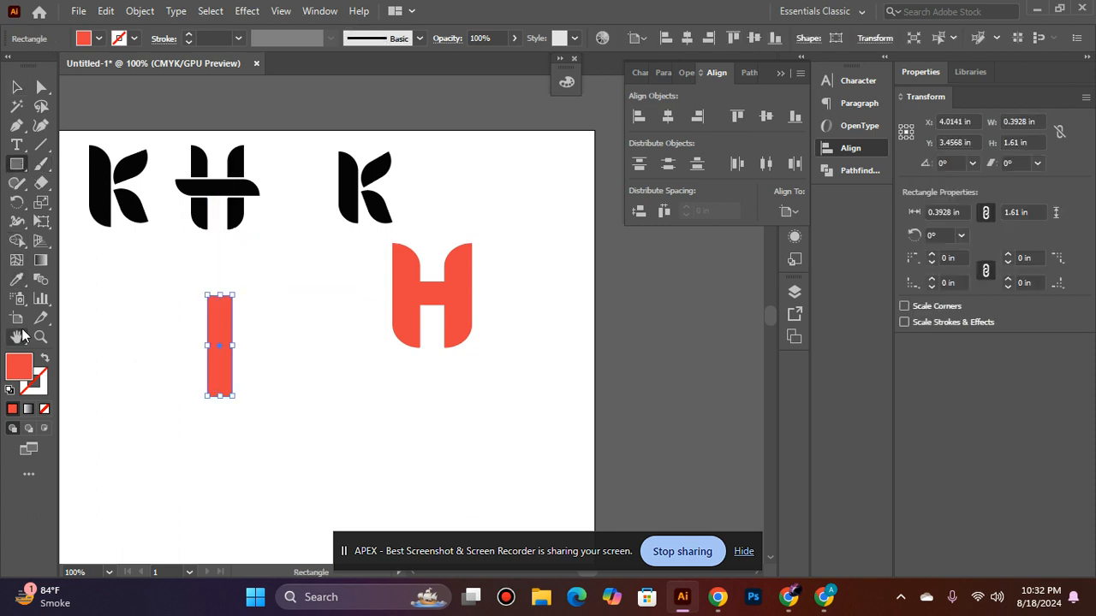
left_click(438, 296)
left_click(585, 324)
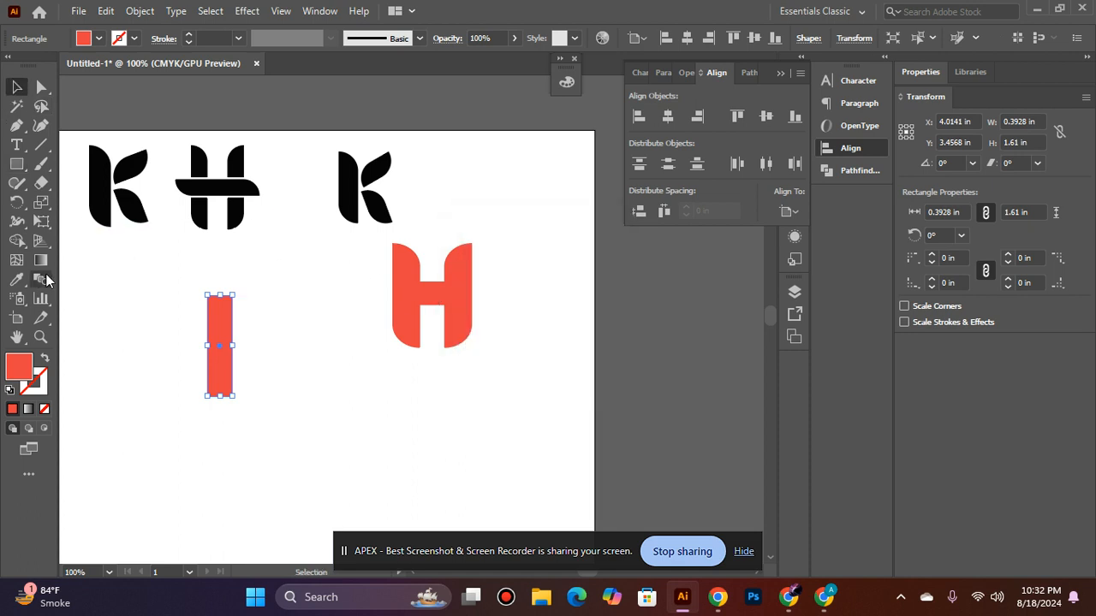
Step: Sample the black fill of the sample H onto the new vertical rectangle and the red H
left_click(16, 279)
left_click(187, 195)
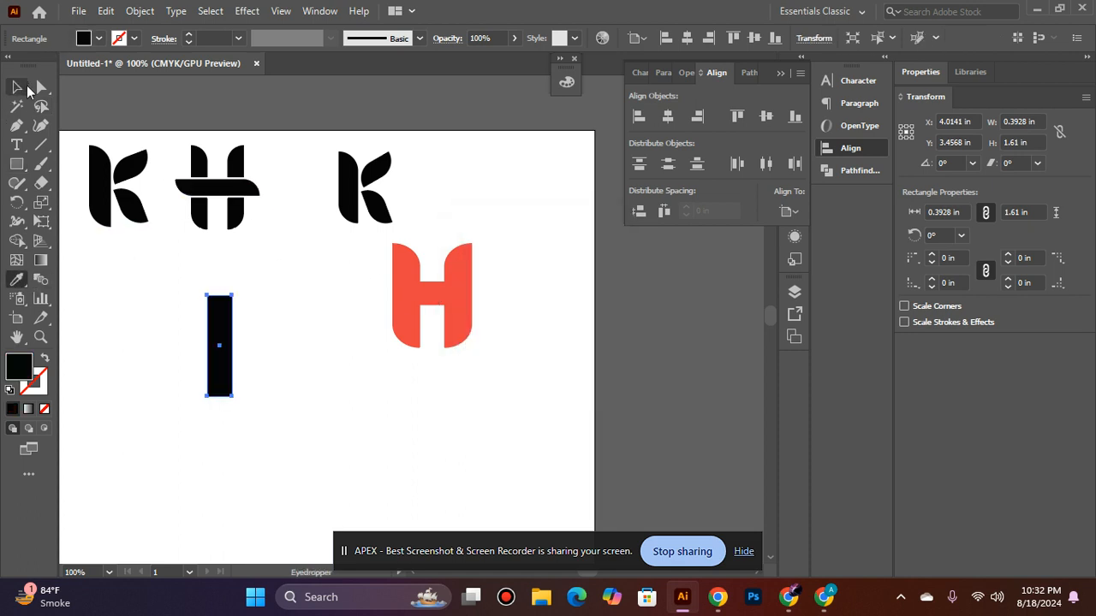
left_click(21, 85)
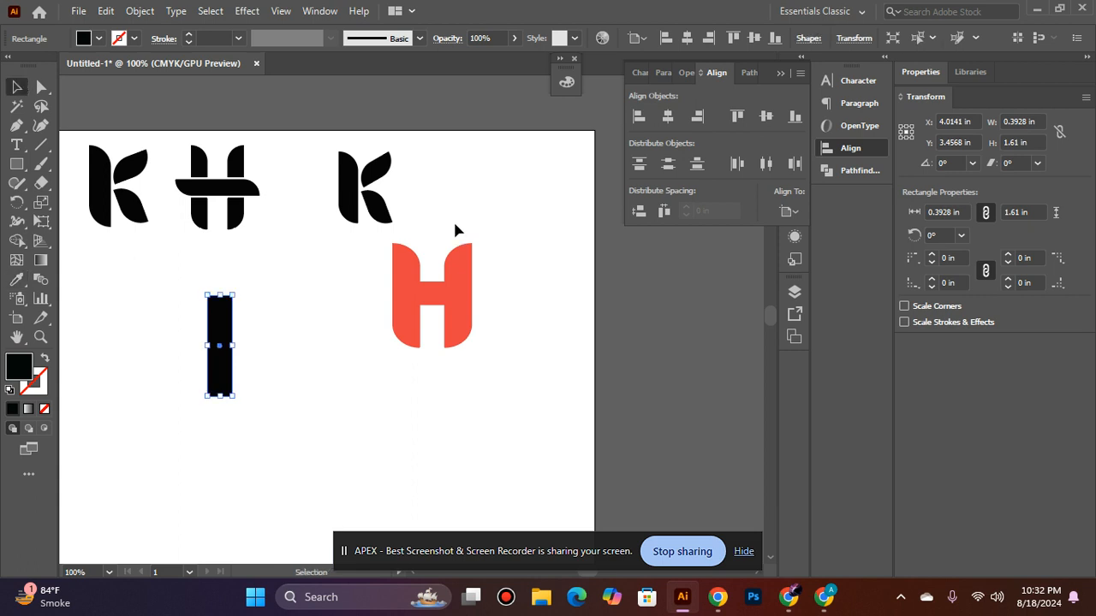
left_click(394, 274)
left_click(16, 279)
left_click(194, 164)
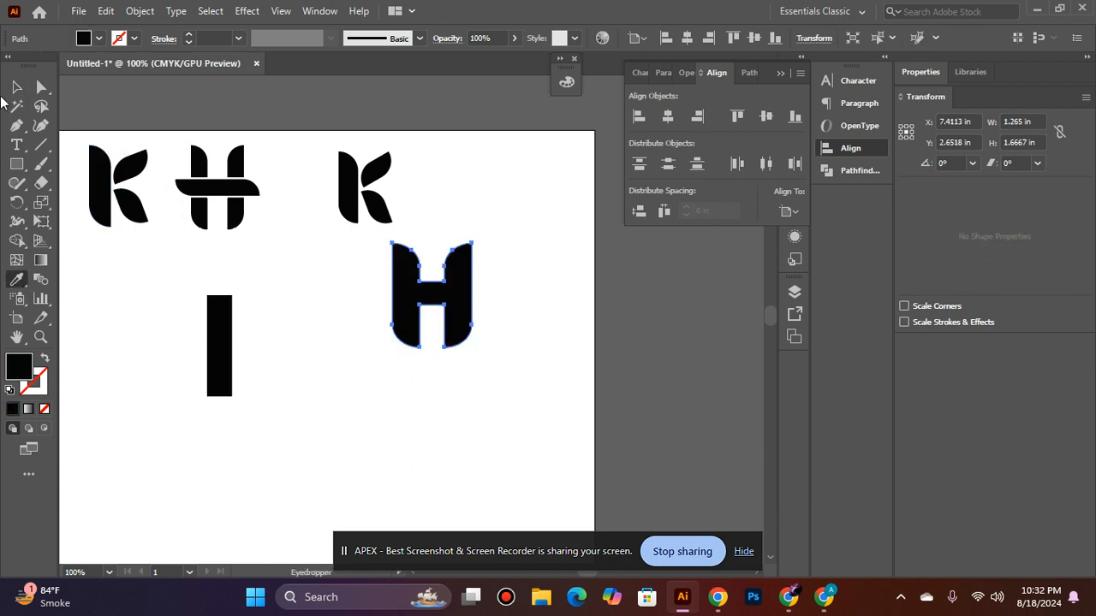
left_click(17, 87)
Step: Round the upper-right and lower-left corners of the black vertical rectangle to a radius of about 0.393 in
left_click(249, 339)
left_click(249, 337, "ctrl")
left_click(249, 337, "ctrl")
left_click_drag(618, 241, 371, 325)
left_click(433, 228)
left_click(39, 91)
left_click_drag(411, 387, 454, 327)
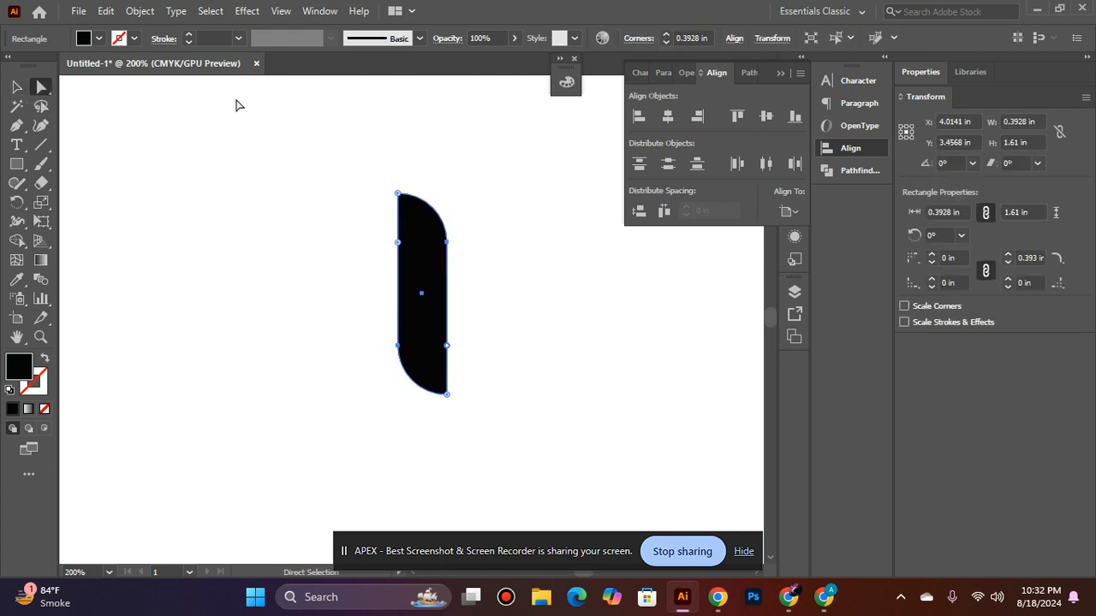
left_click(17, 86)
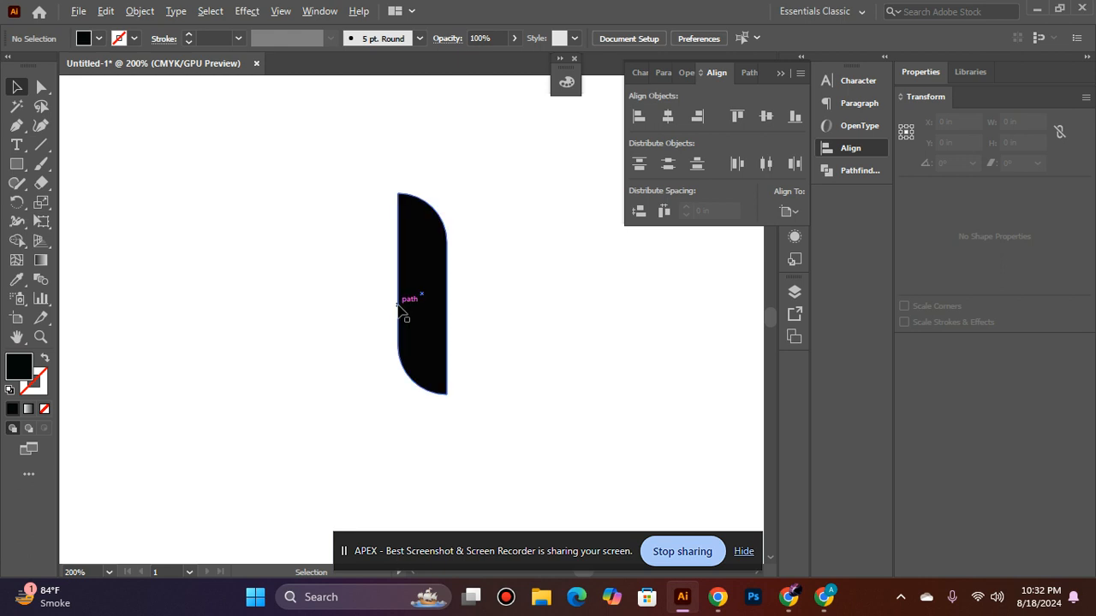
left_click_drag(403, 309, 490, 310)
left_click(105, 12)
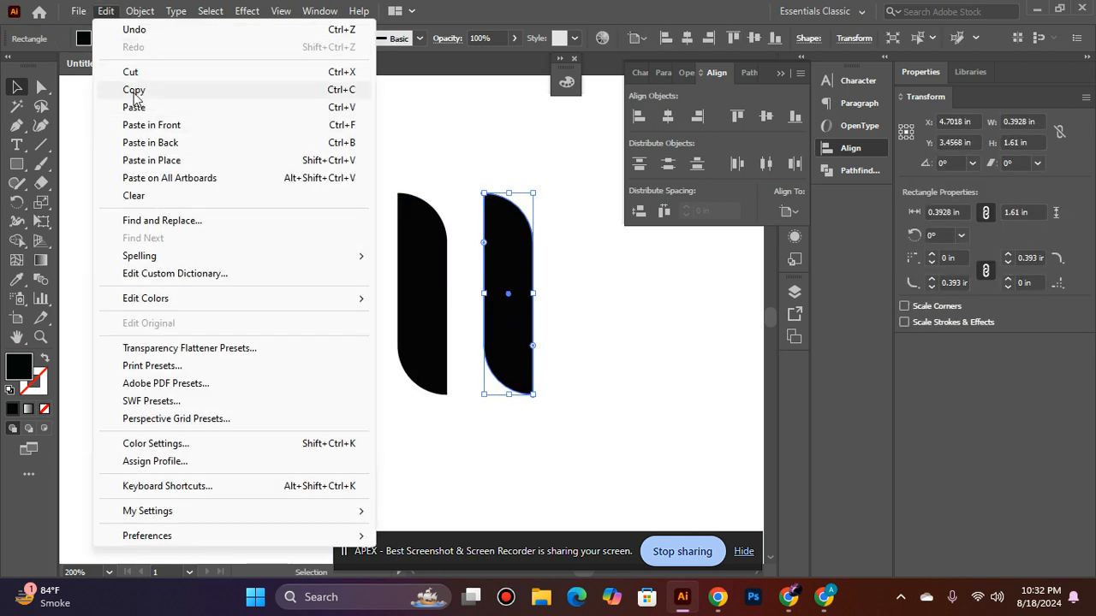
left_click(133, 92)
key("ctrl+z")
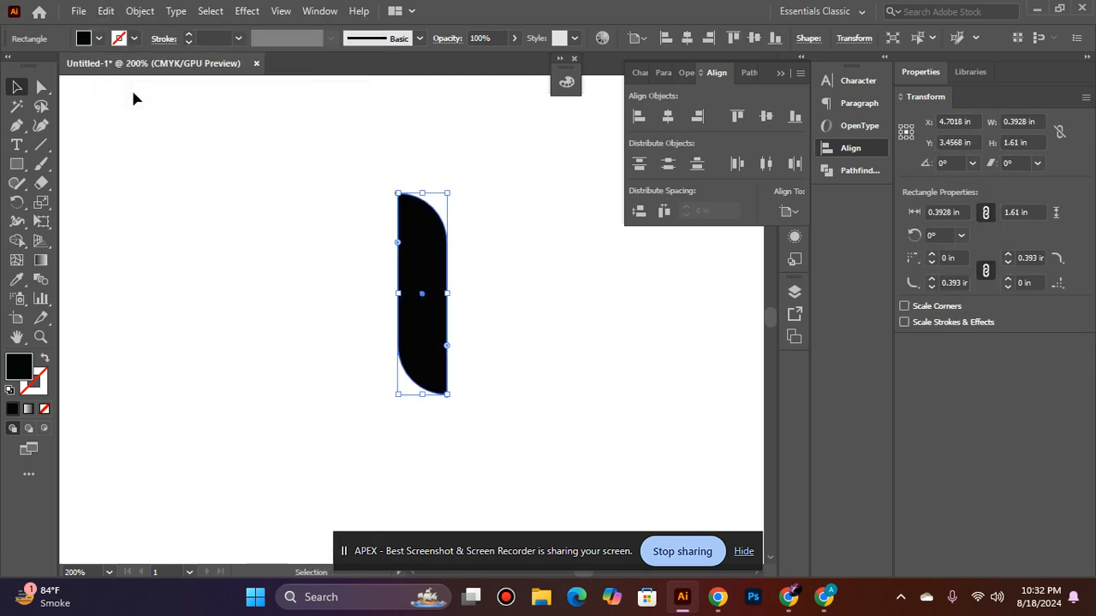
Step: Duplicate the rounded black bar to its right and reflect the copy across the vertical axis
left_click_drag(439, 286, 528, 282)
right_click(513, 198)
mouse_move(599, 485)
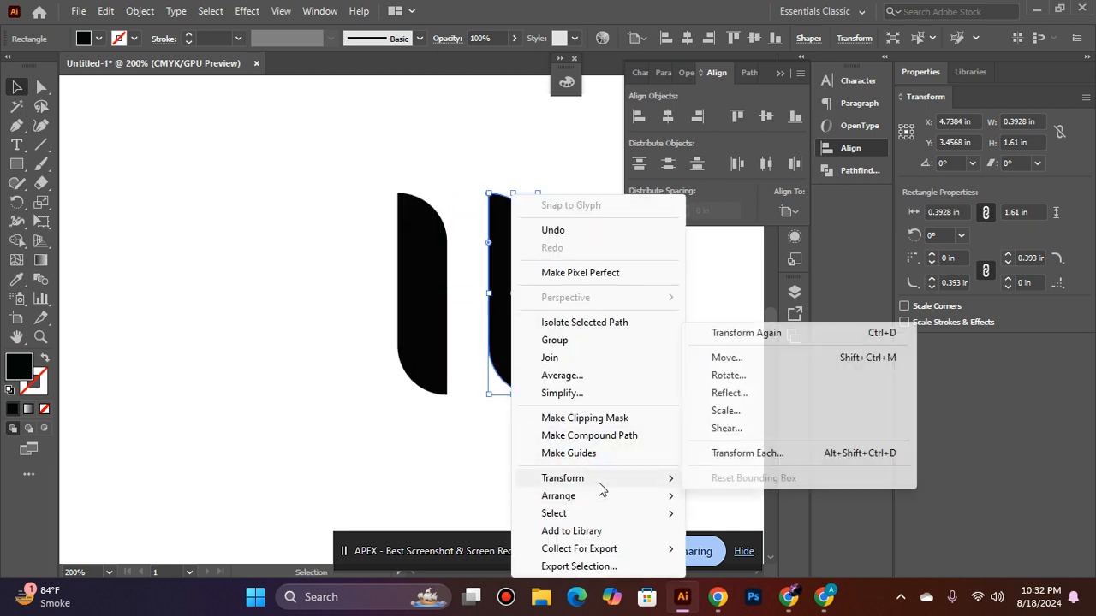
left_click(768, 389)
left_click(806, 355)
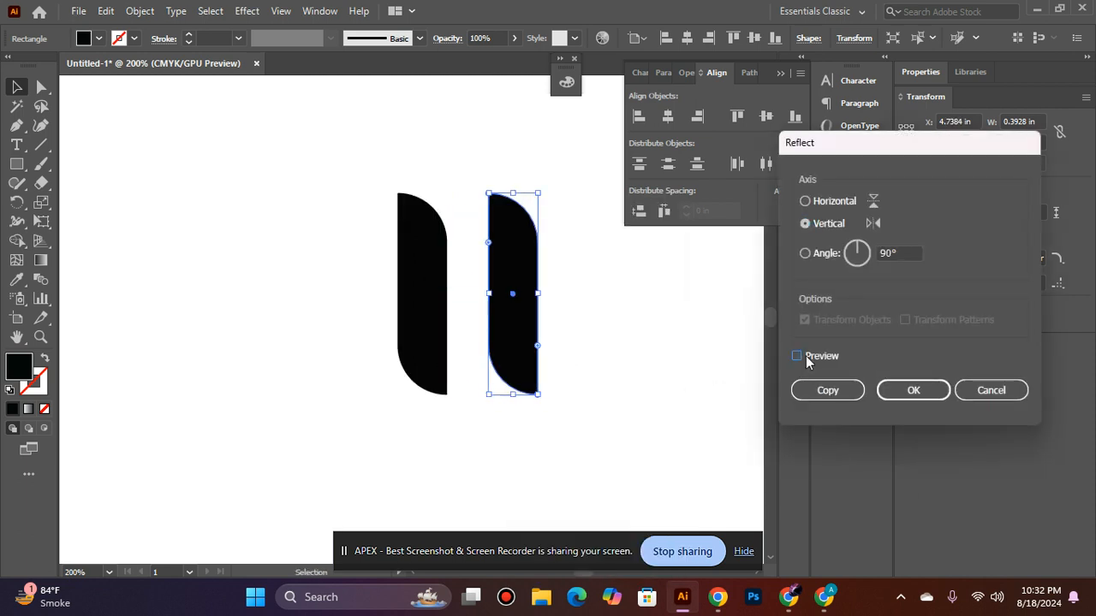
left_click(805, 356)
left_click(914, 392)
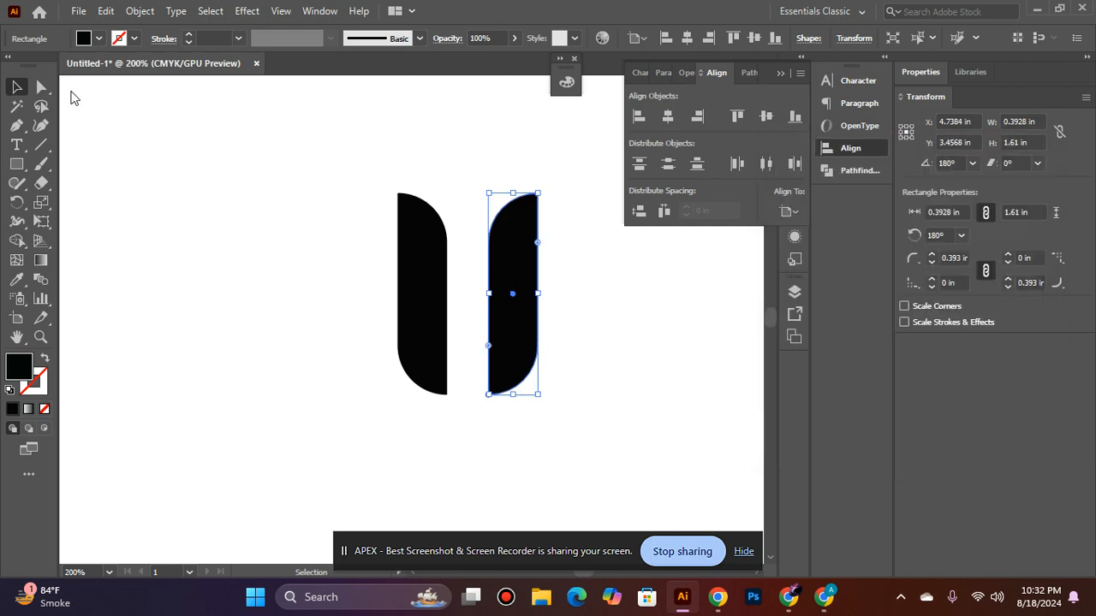
Step: Copy the mirrored bar, paste it in front, rotate the copy to horizontal and place it across both uprights as a crossbar
left_click(105, 11)
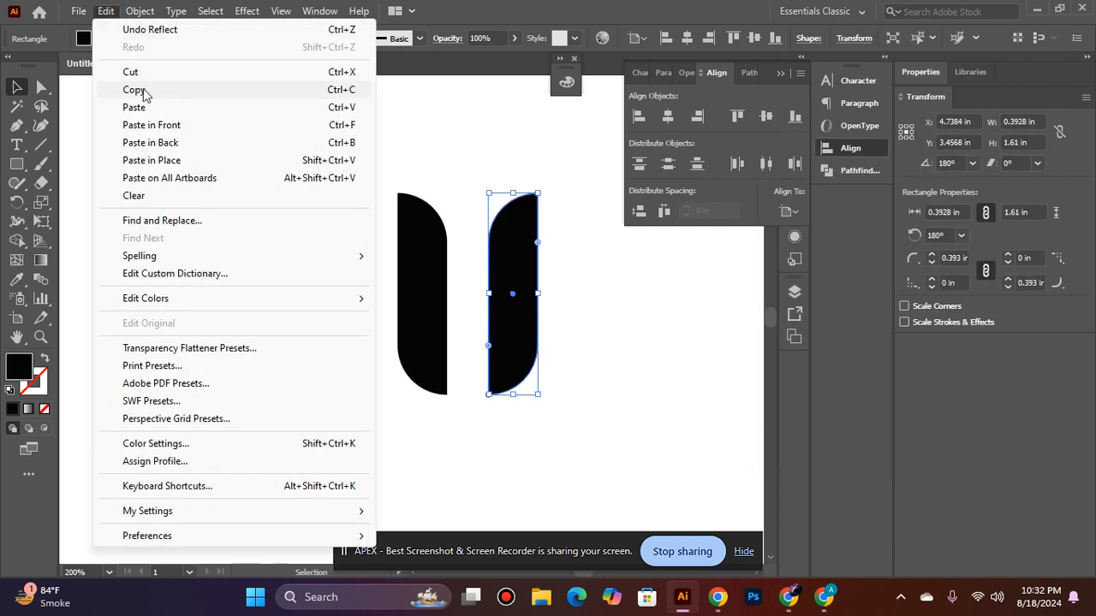
left_click(137, 91)
left_click(140, 11)
left_click(105, 11)
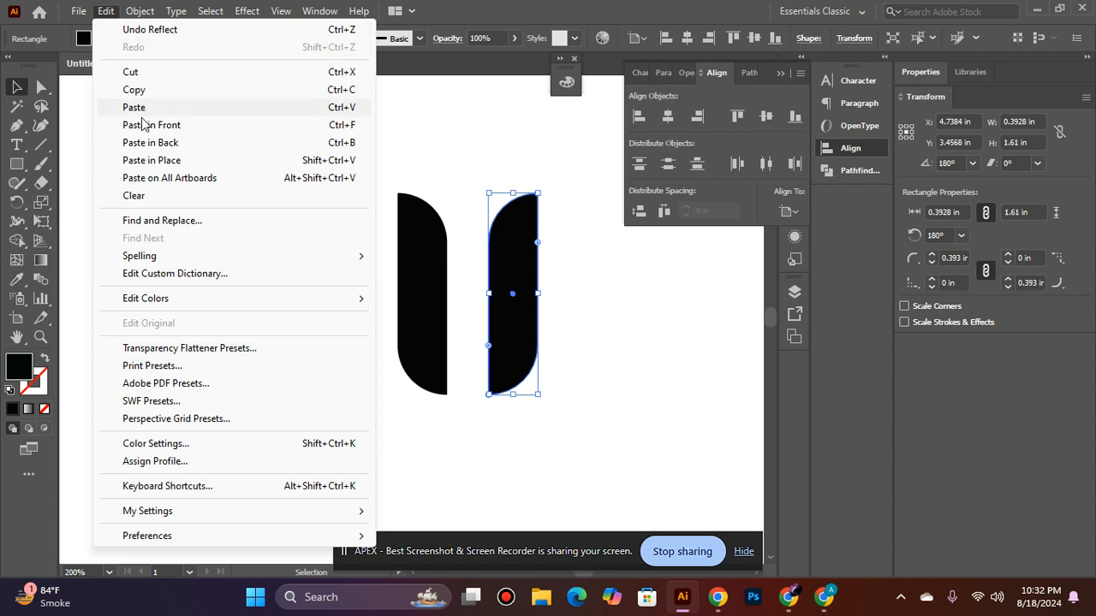
left_click(171, 126)
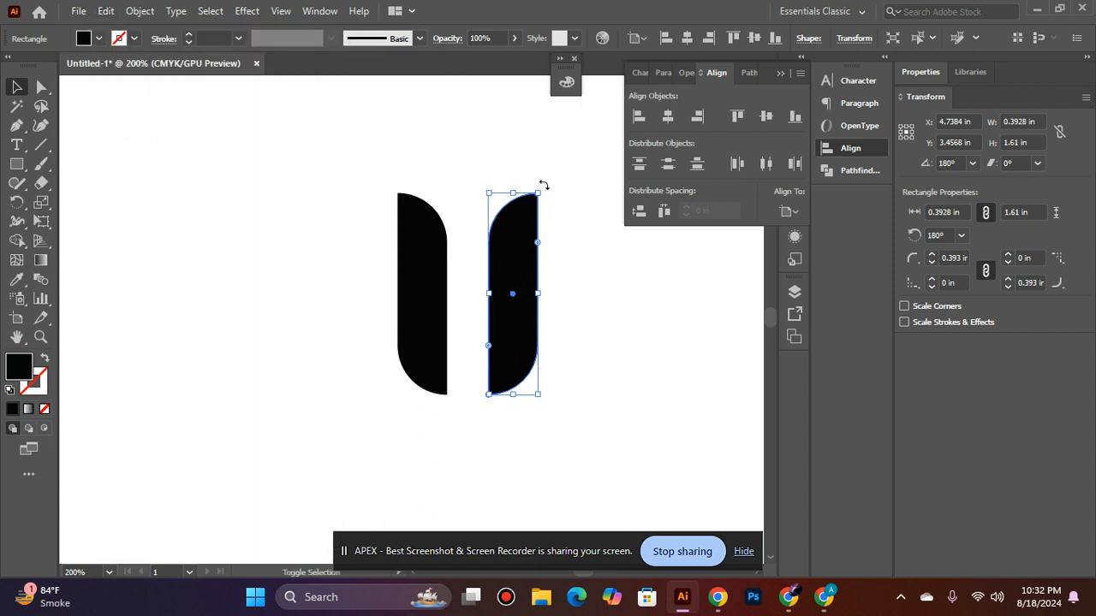
left_click_drag(544, 185, 529, 302)
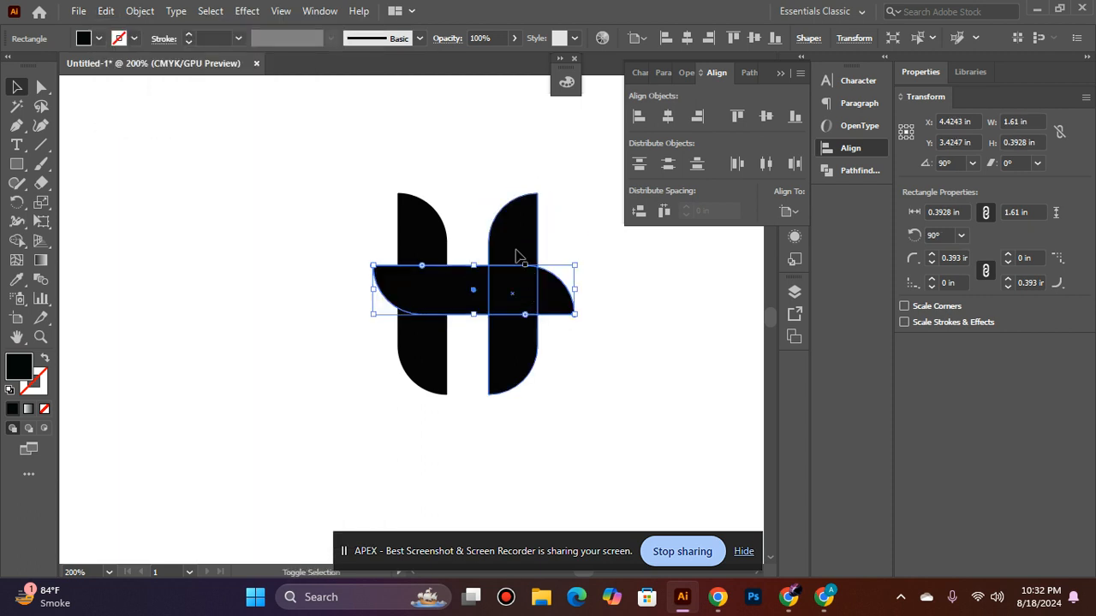
Step: Align the vertical centres of the two uprights and the crossbar
key("ctrl+a")
left_click(765, 116)
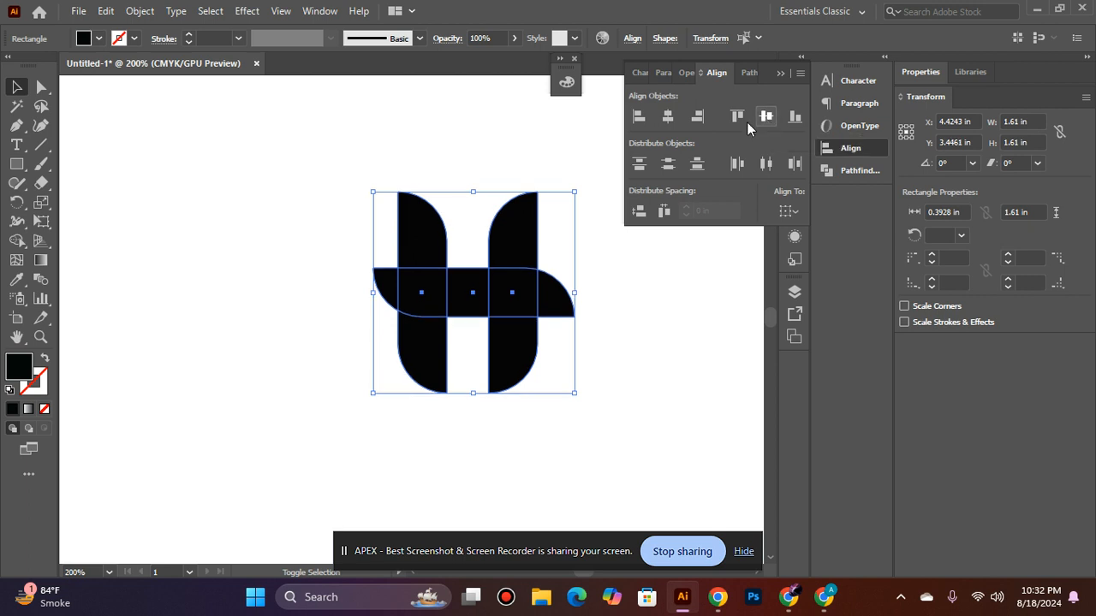
left_click(690, 285)
left_click(523, 295)
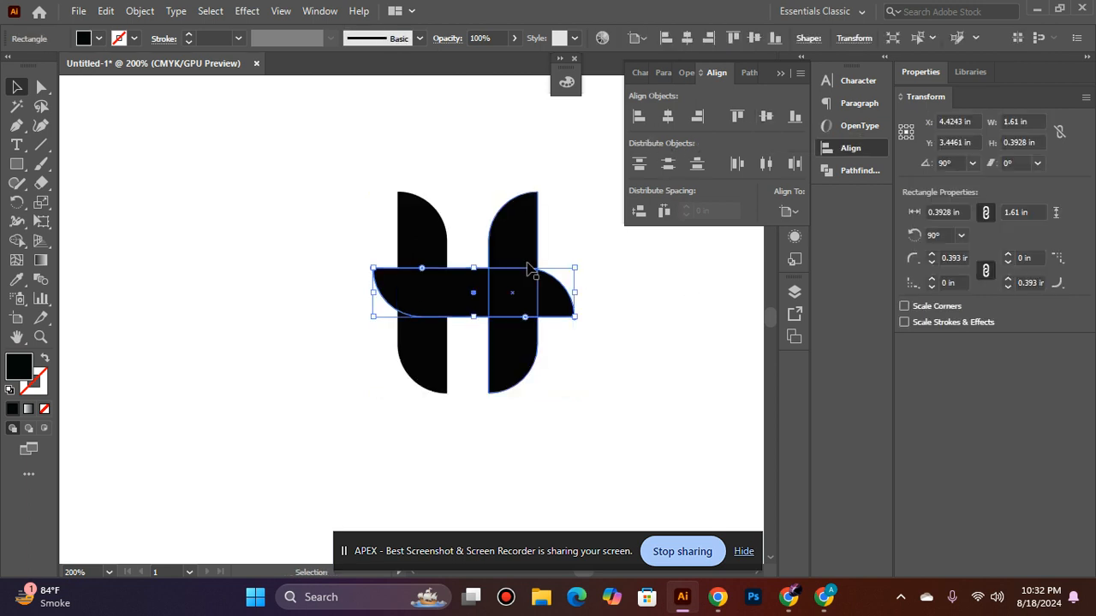
left_click(438, 242, "shift")
left_click(686, 306)
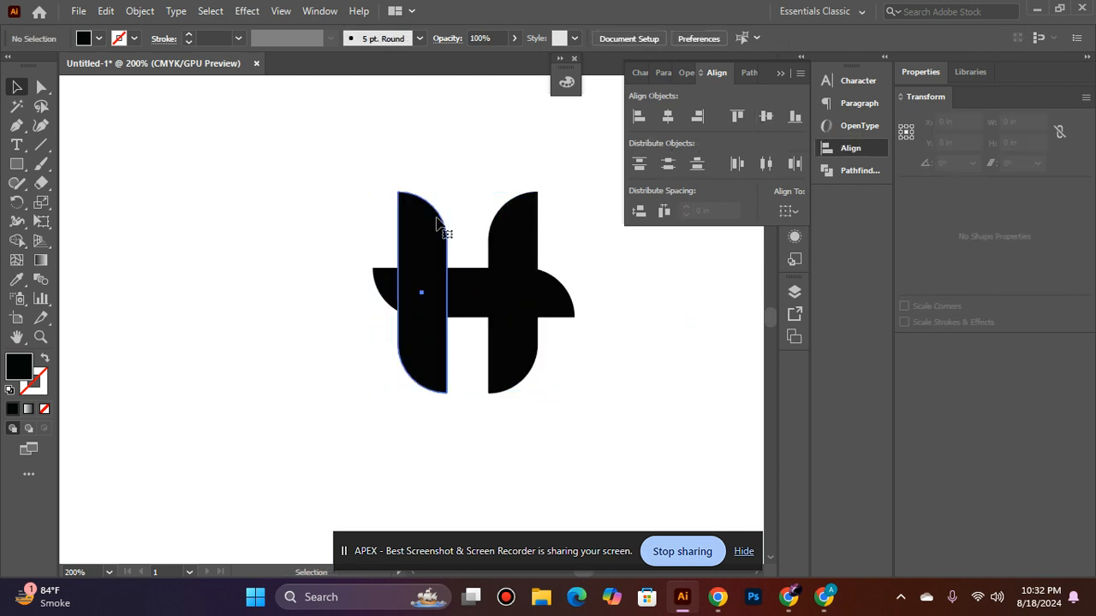
Step: Group the two uprights and align the group's horizontal centre with the crossbar
left_click(443, 227, "shift")
left_click(500, 223, "shift")
key("ctrl+g")
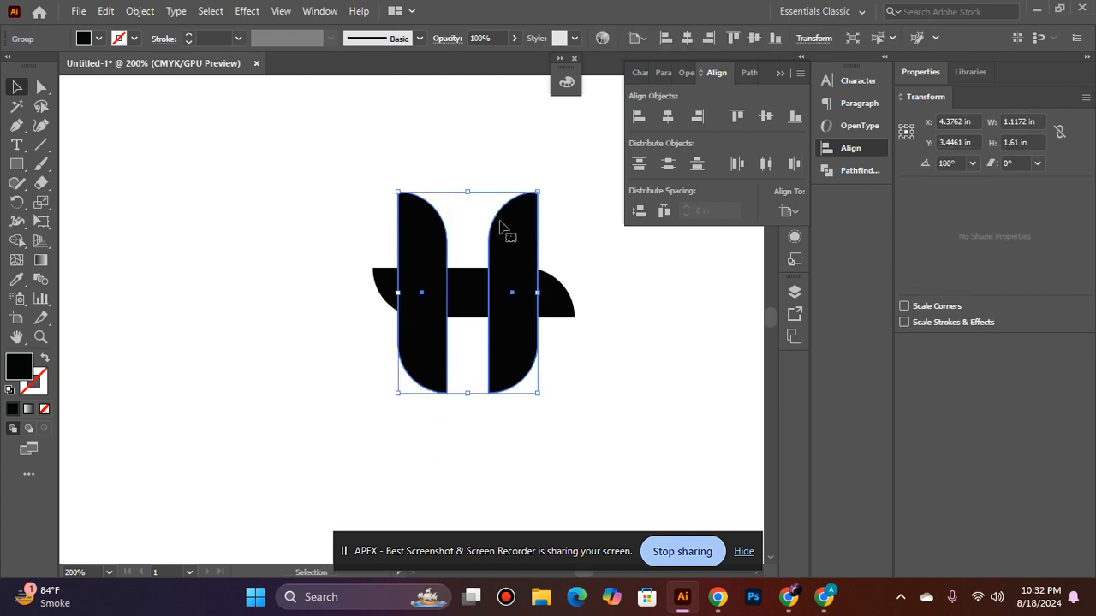
key("ctrl+a")
left_click(668, 116)
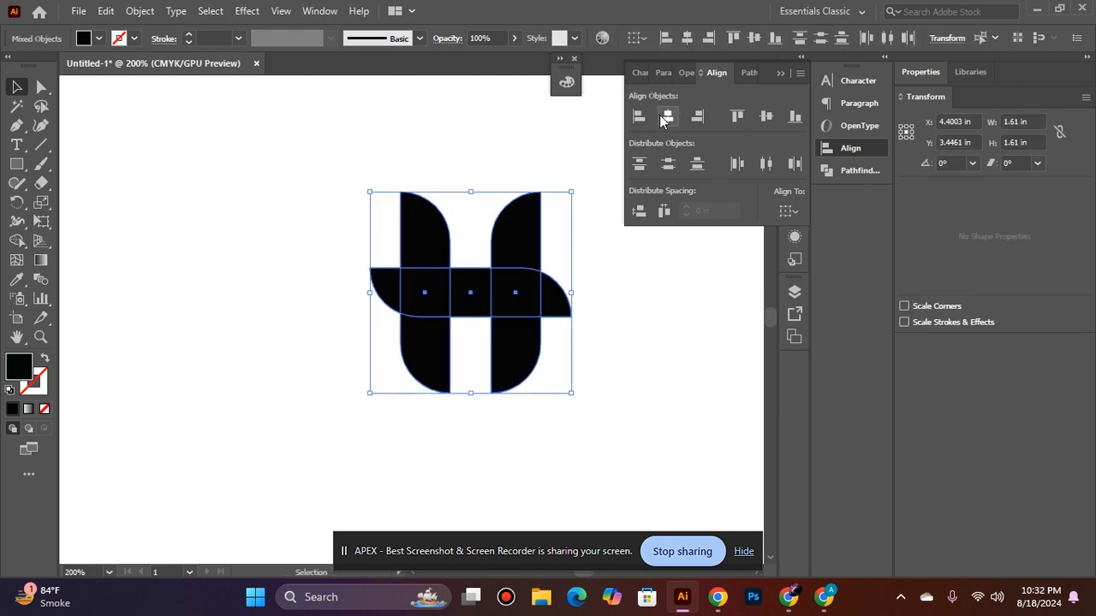
Step: Ungroup the two uprights
left_click(633, 364)
left_click(528, 247)
right_click(524, 233)
left_click(619, 313)
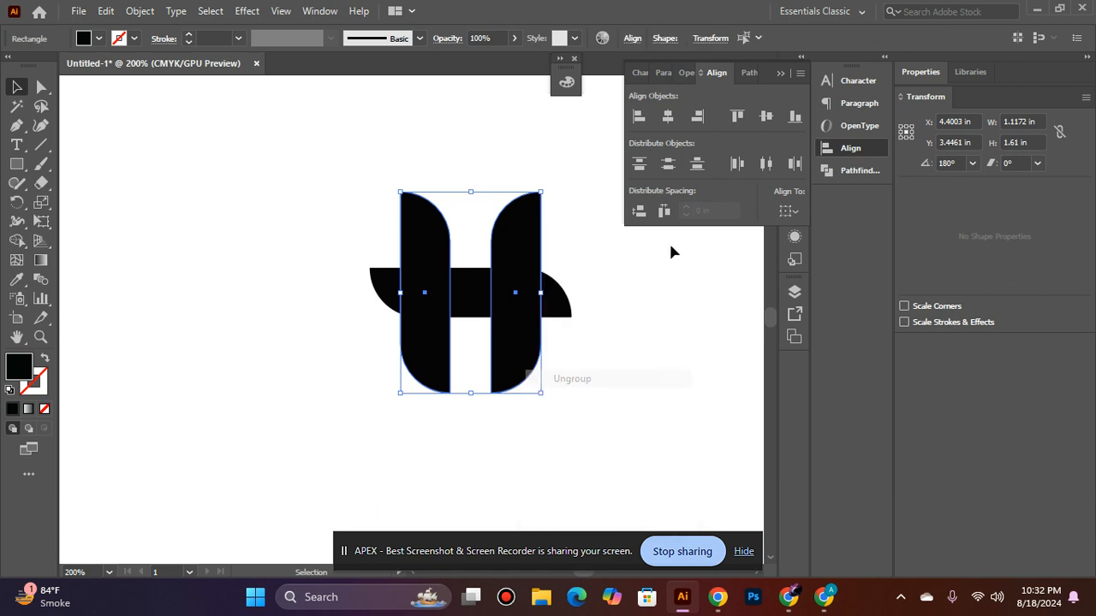
left_click(572, 306)
Step: Create an offset path around the crossbar with a 0.0694 in offset and miter joins
left_click(477, 303)
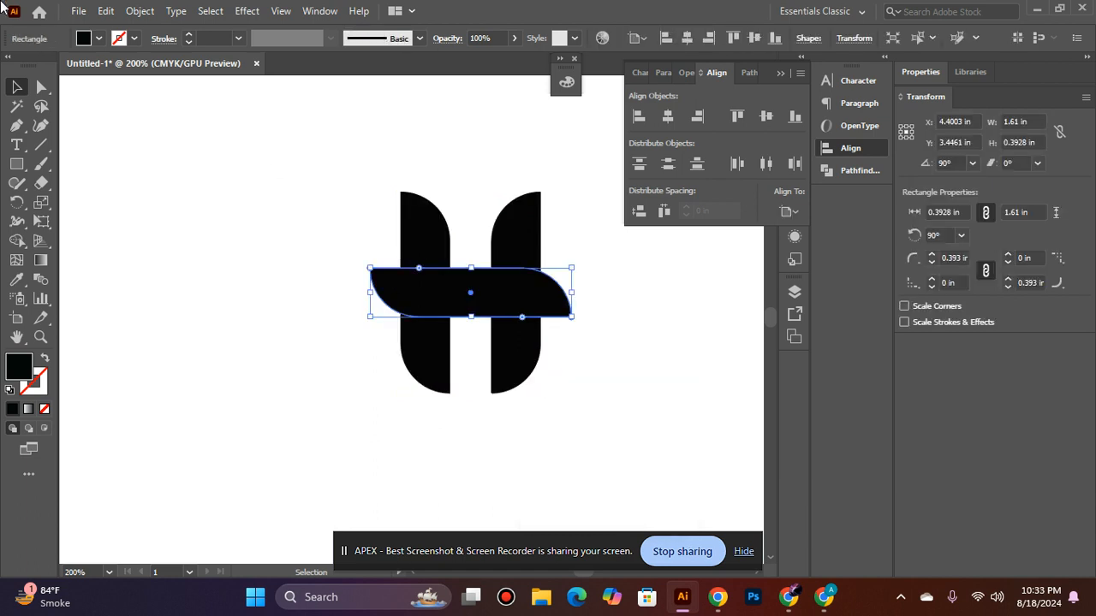
left_click(428, 220)
left_click(465, 294)
left_click(140, 11)
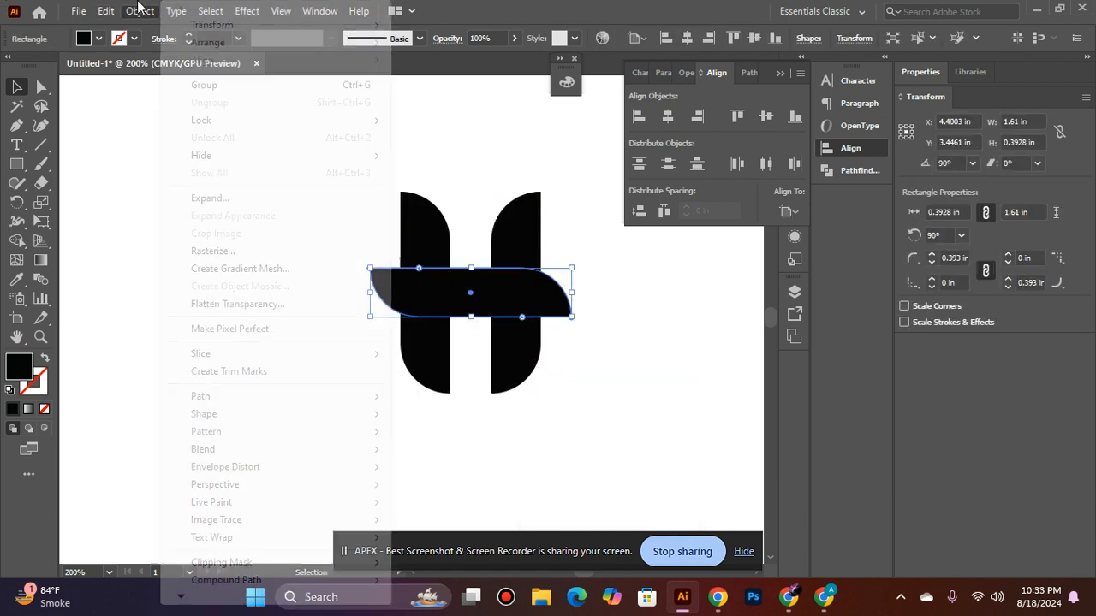
mouse_move(208, 396)
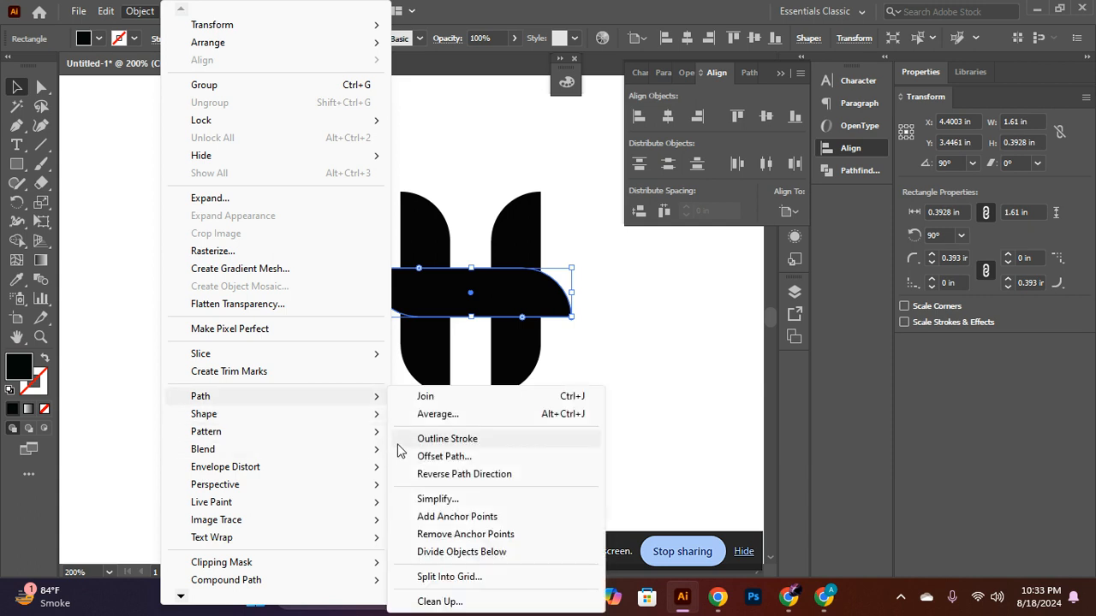
left_click(441, 456)
left_click(503, 489)
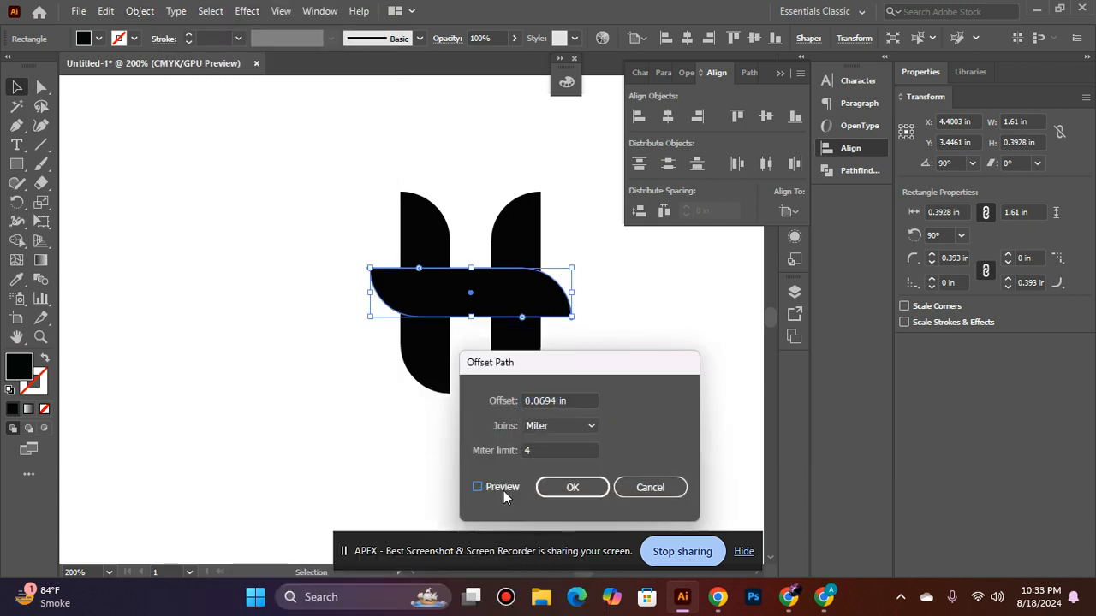
left_click(503, 491)
left_click(598, 485)
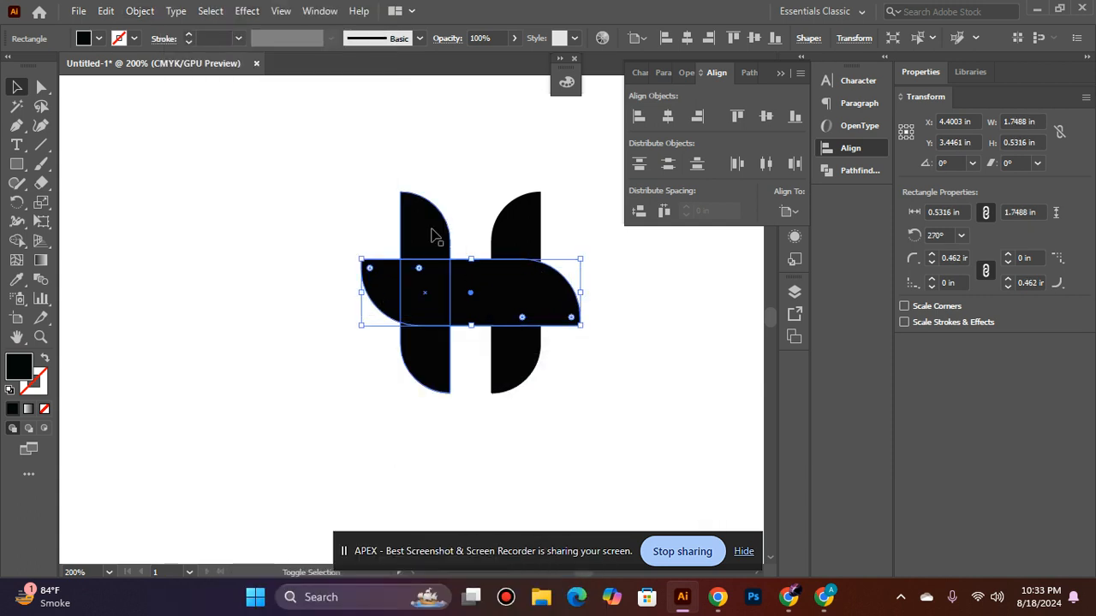
Step: Subtract the 0.0694 in offset shape from the left upright with Minus Front
left_click(432, 237, "shift")
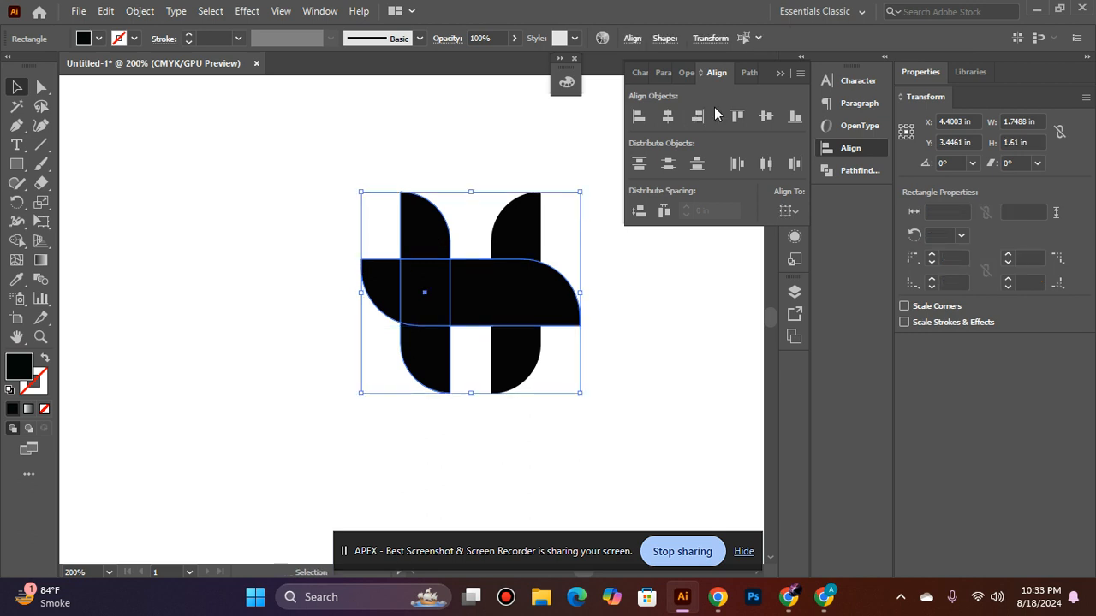
left_click(749, 73)
left_click(662, 118)
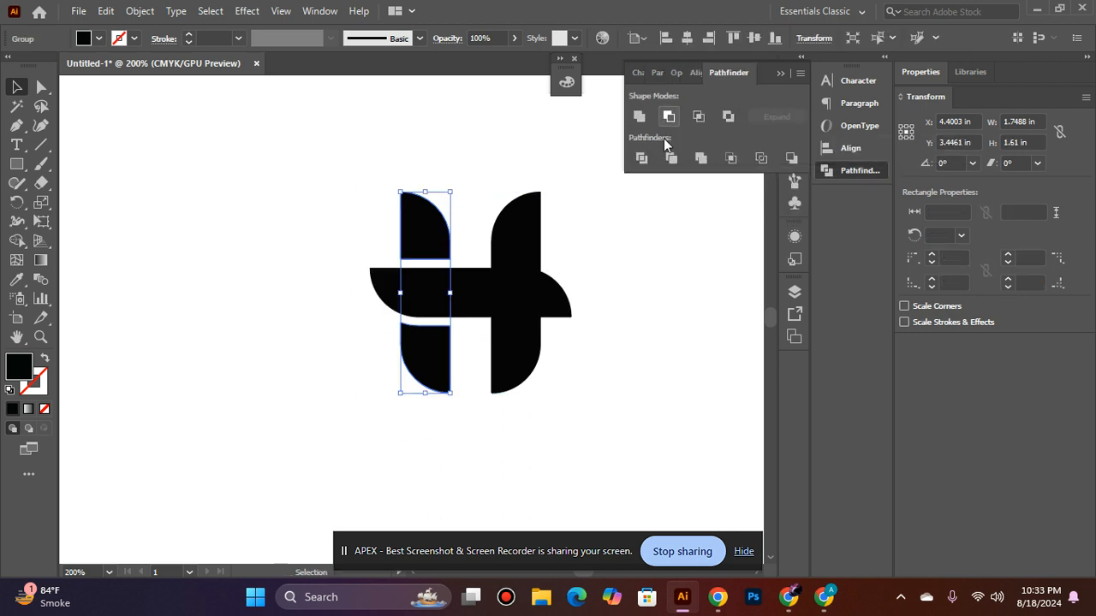
left_click(672, 297)
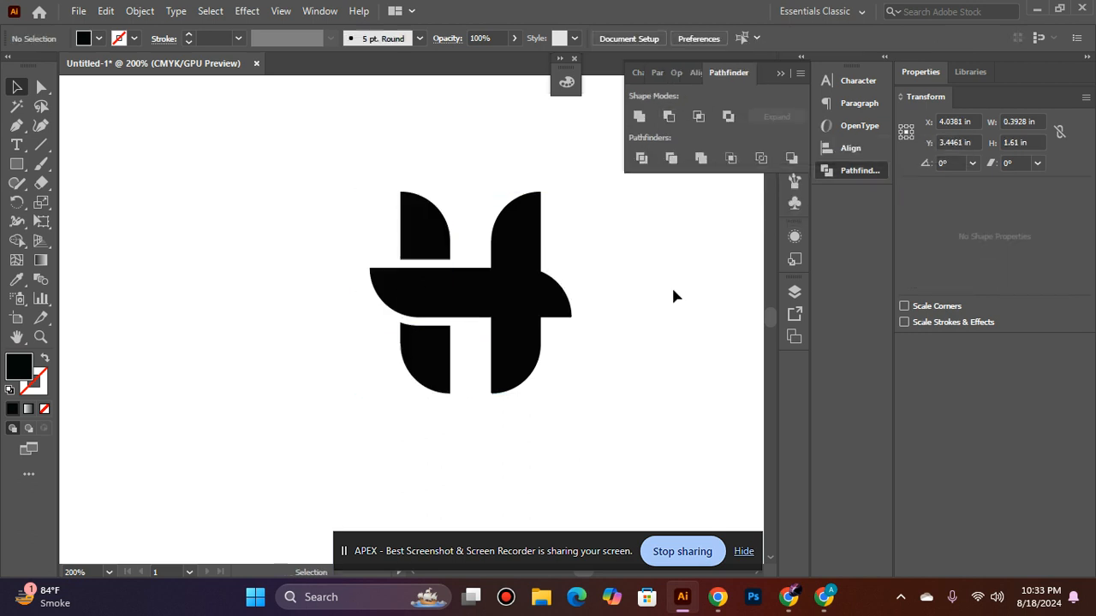
Step: Create an offset path around the crossbar with a 3 pt offset and miter joins
left_click(501, 289)
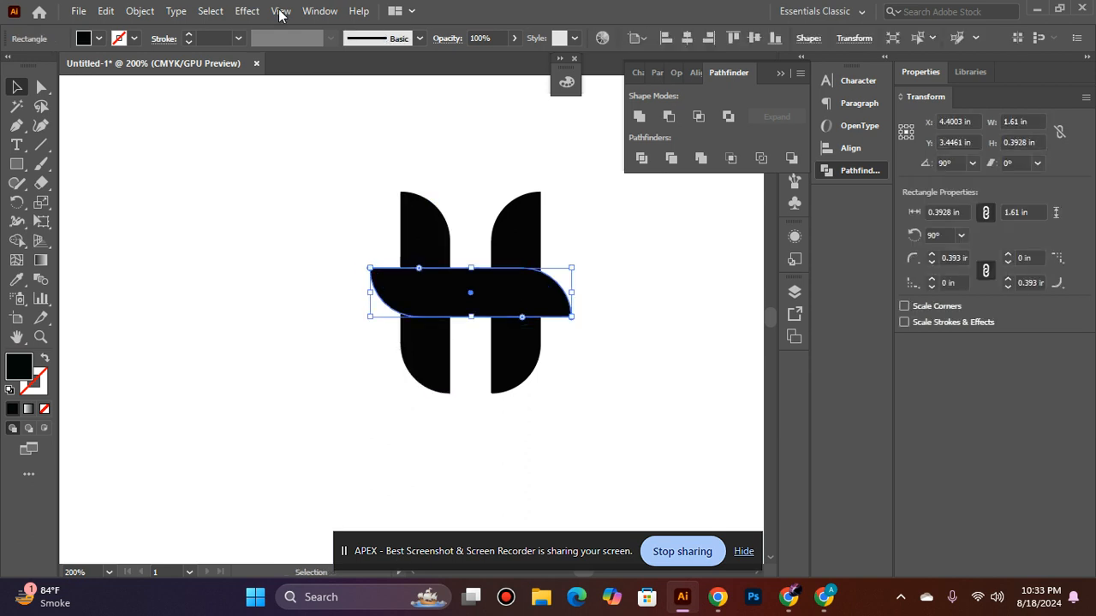
left_click(140, 11)
mouse_move(223, 403)
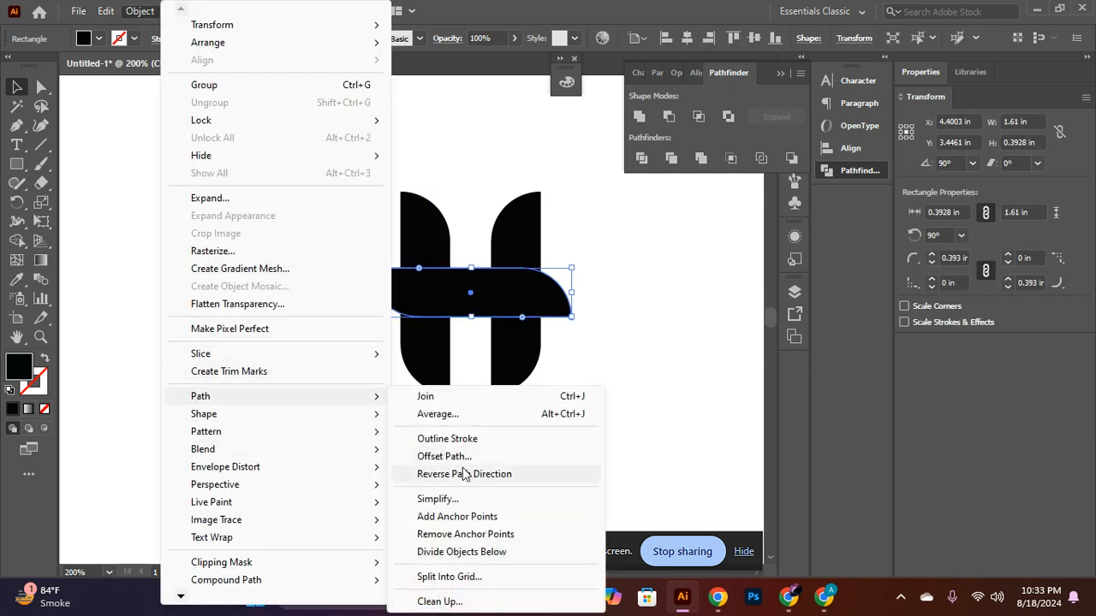
left_click(467, 458)
type("3")
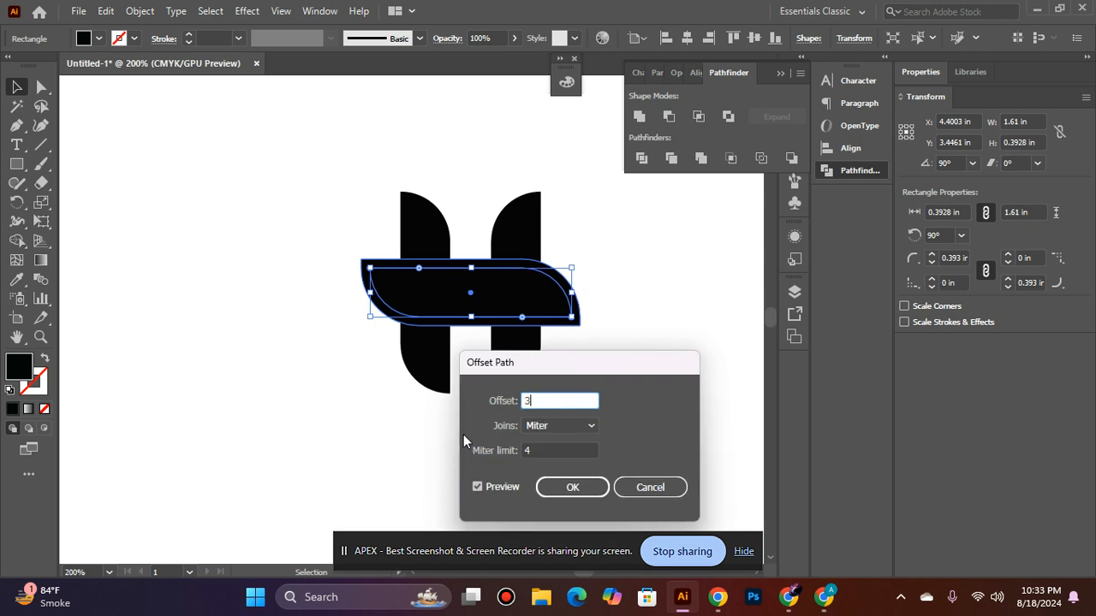
type("pt")
double_click(482, 488)
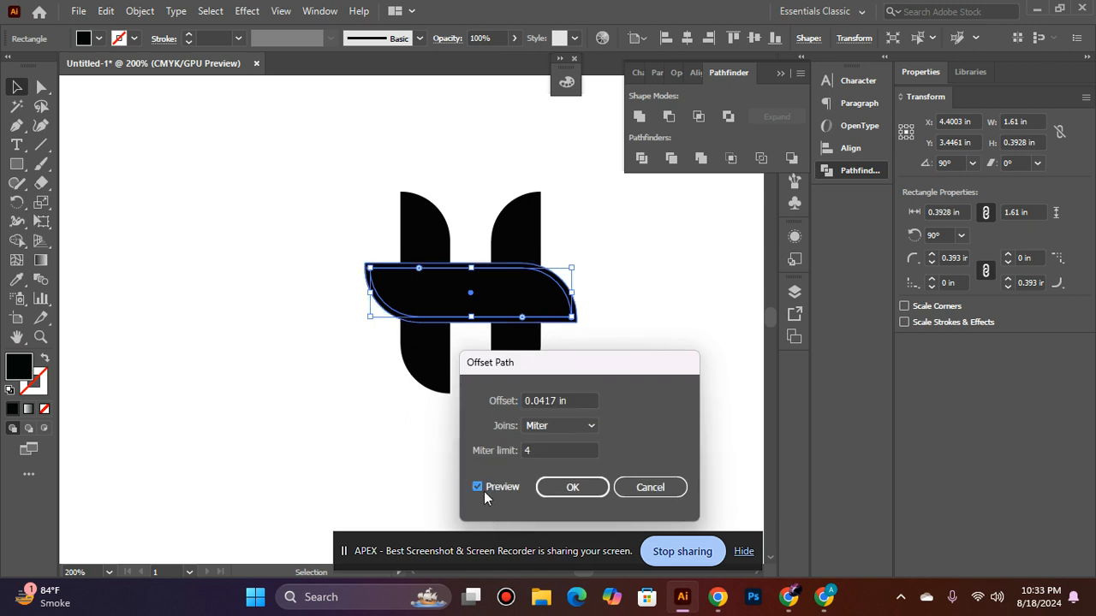
left_click(555, 490)
Step: Subtract the 3 pt offset shape from the left upright with Minus Front
left_click(433, 239, "shift")
left_click(670, 117)
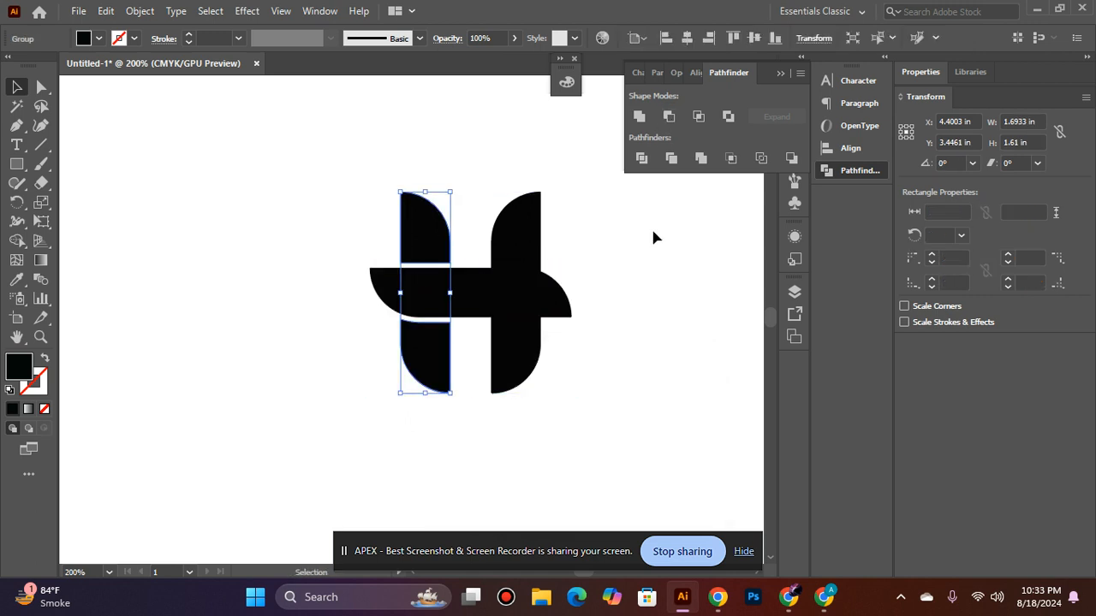
left_click(651, 227)
Step: Create another offset path around the crossbar with a 0.0417 in offset and miter joins
left_click(531, 275)
left_click(140, 11)
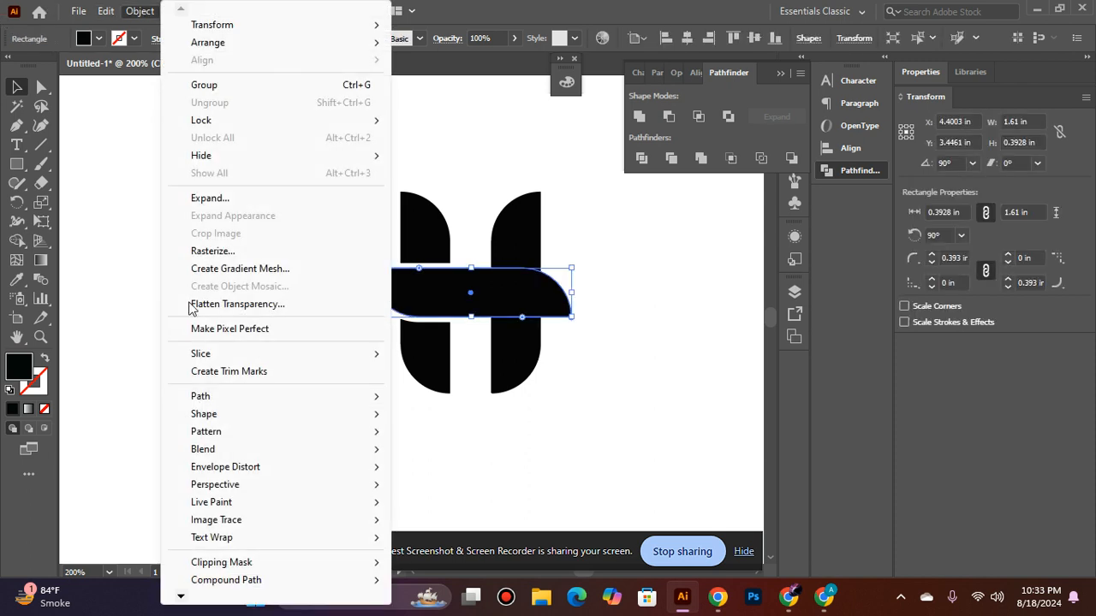
mouse_move(303, 399)
left_click(396, 455)
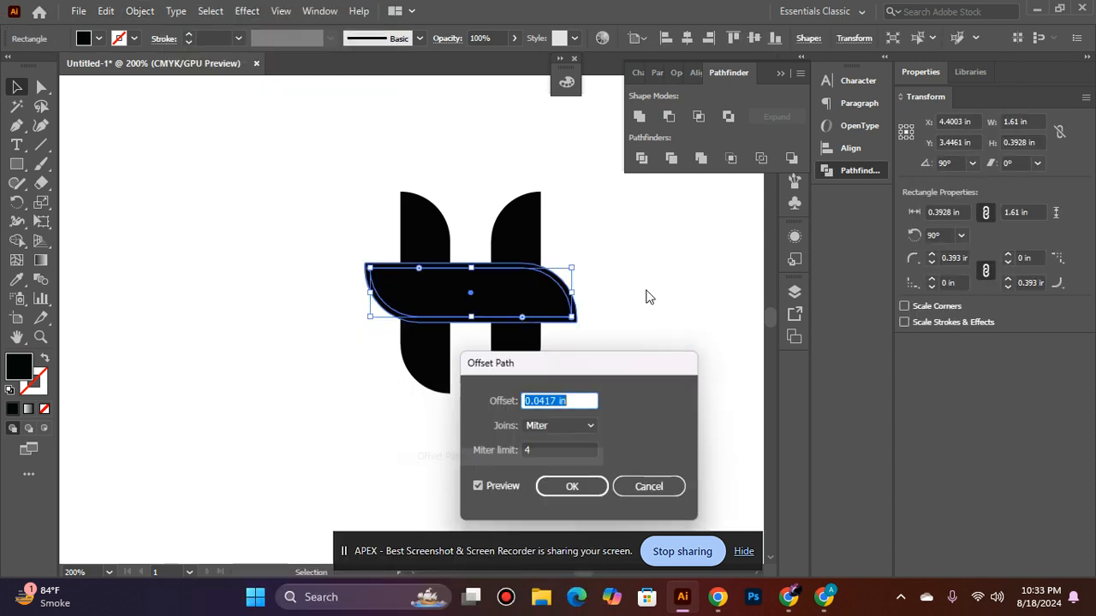
left_click(495, 486)
left_click(495, 489)
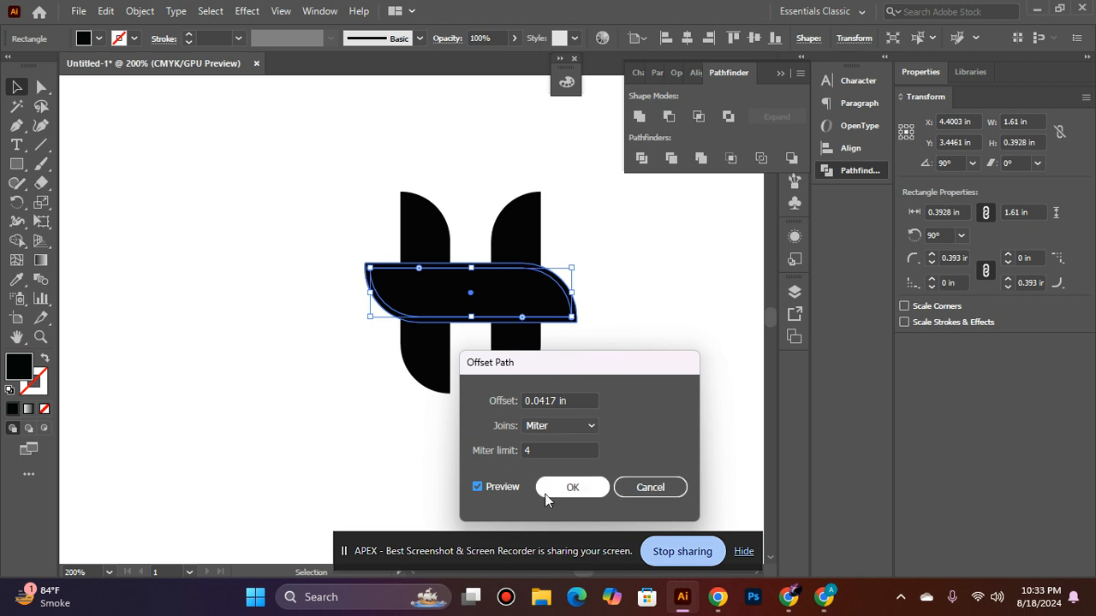
left_click(572, 487)
Step: Subtract the new offset shape from the right upright with Minus Front
left_click(520, 214, "shift")
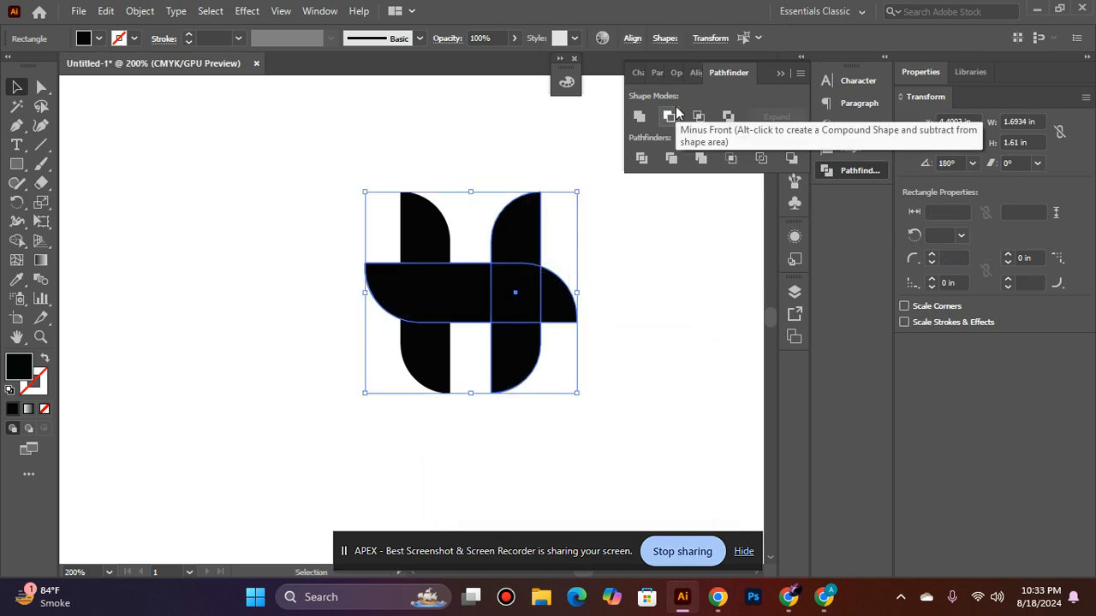
left_click(668, 115)
left_click(665, 272)
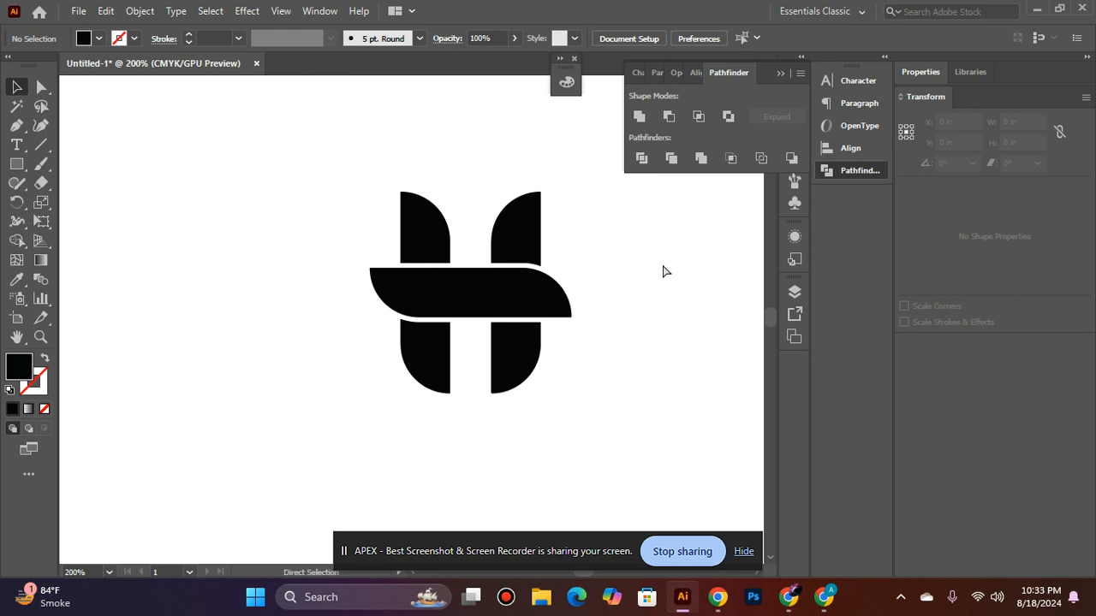
Step: Undo the cut in the right upright and the last offset of the crossbar
key("ctrl+z")
key("ctrl+z")
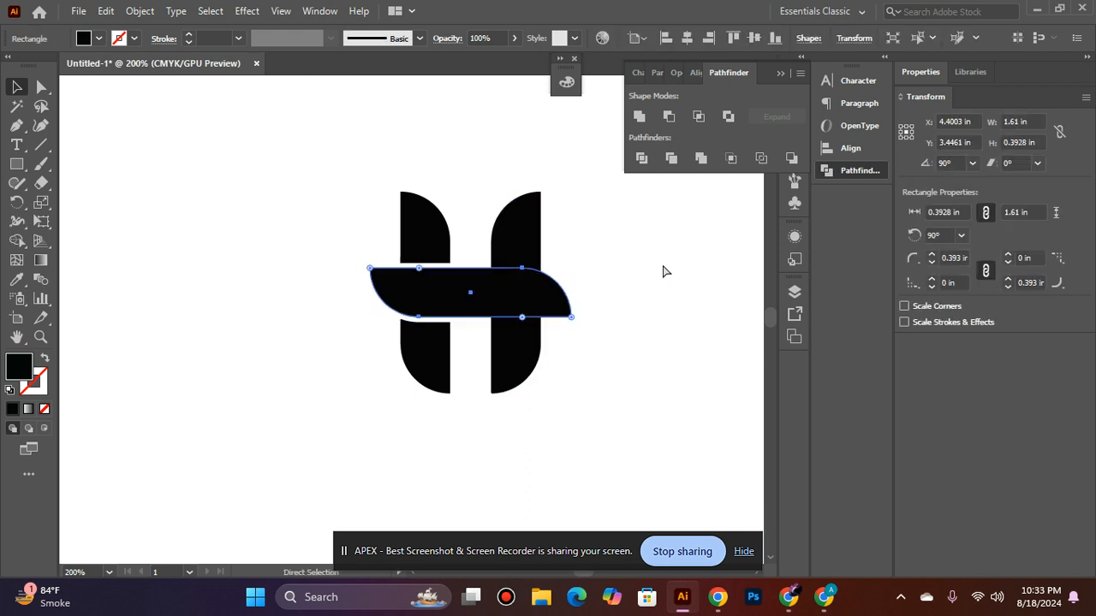
Step: Undo the cut in the left upright and offset the crossbar's path by 0.0417 in with miter joins
key("ctrl+shift+z")
key("ctrl+z")
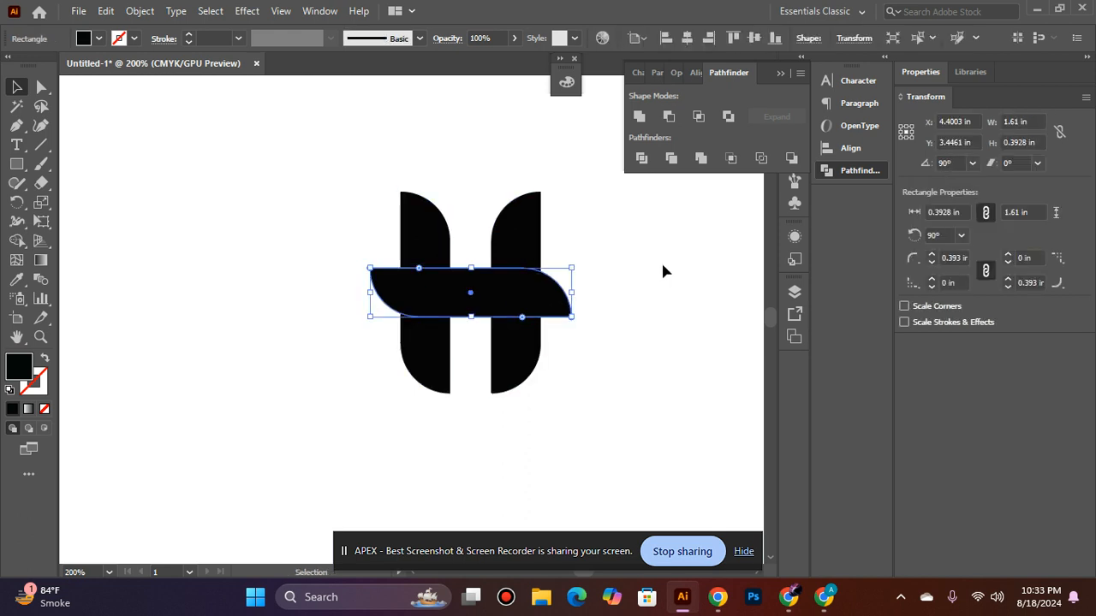
left_click(134, 9)
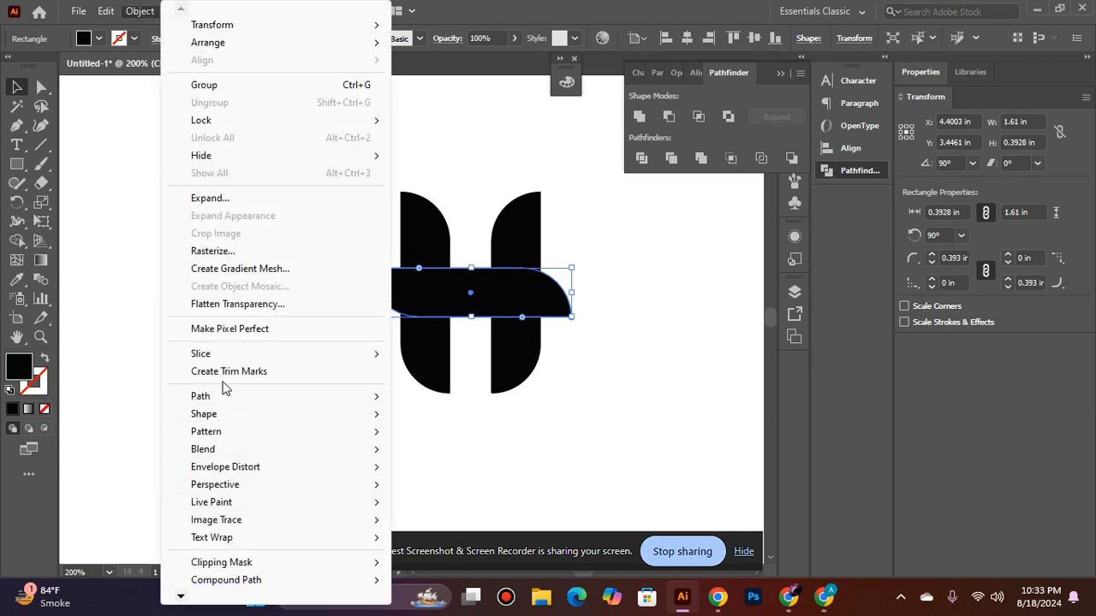
mouse_move(249, 399)
left_click(437, 454)
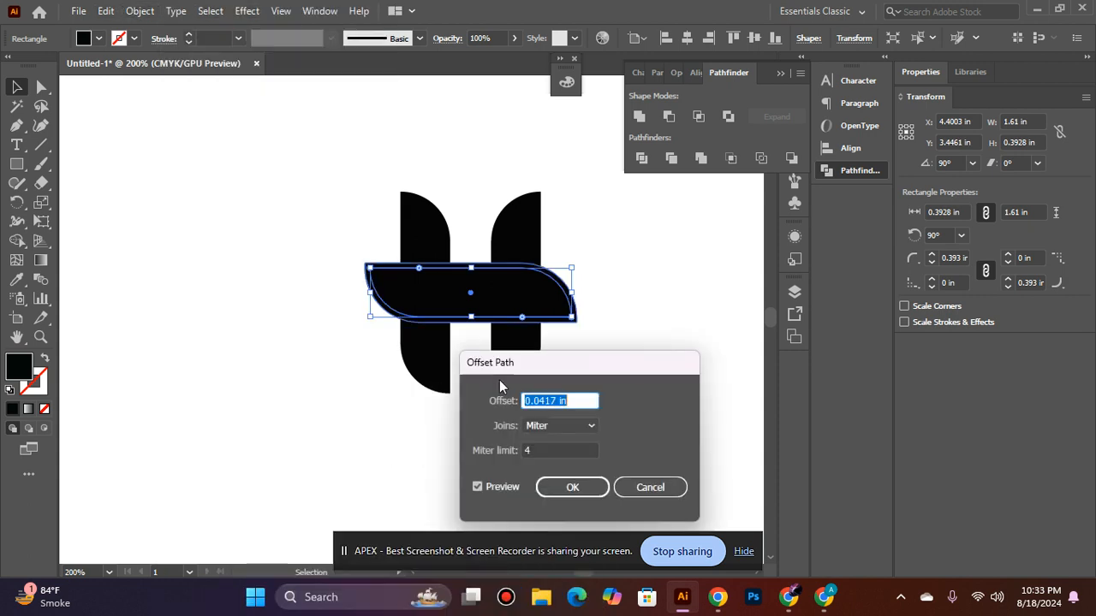
left_click(496, 488)
left_click(496, 488)
left_click(572, 488)
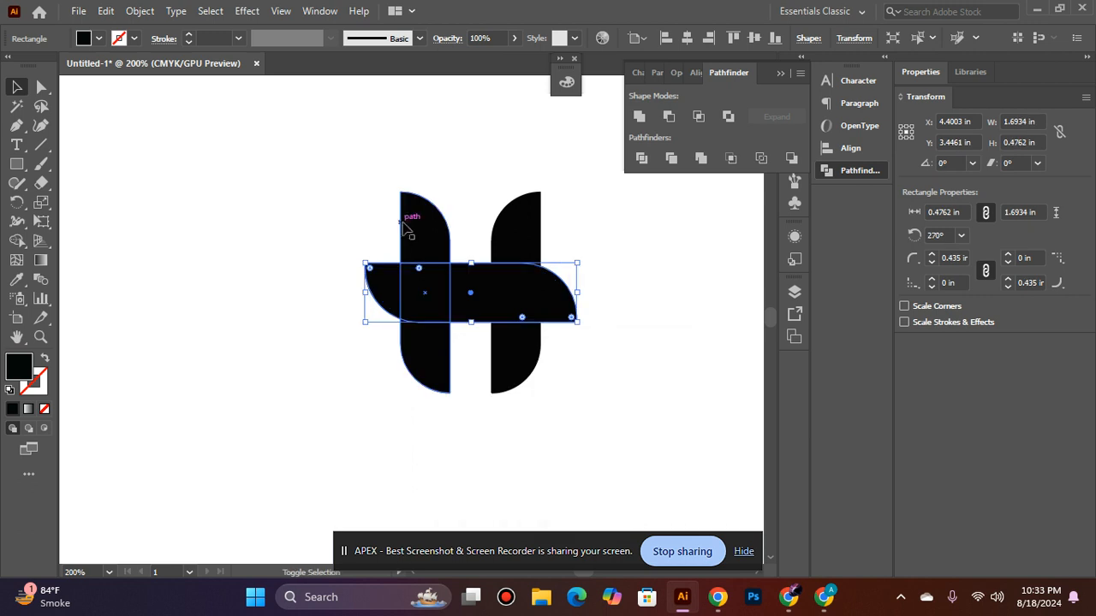
Step: Try to subtract the offset shape from both uprights at once with Minus Front, and undo the attempt
left_click(521, 234, "shift")
left_click(670, 114)
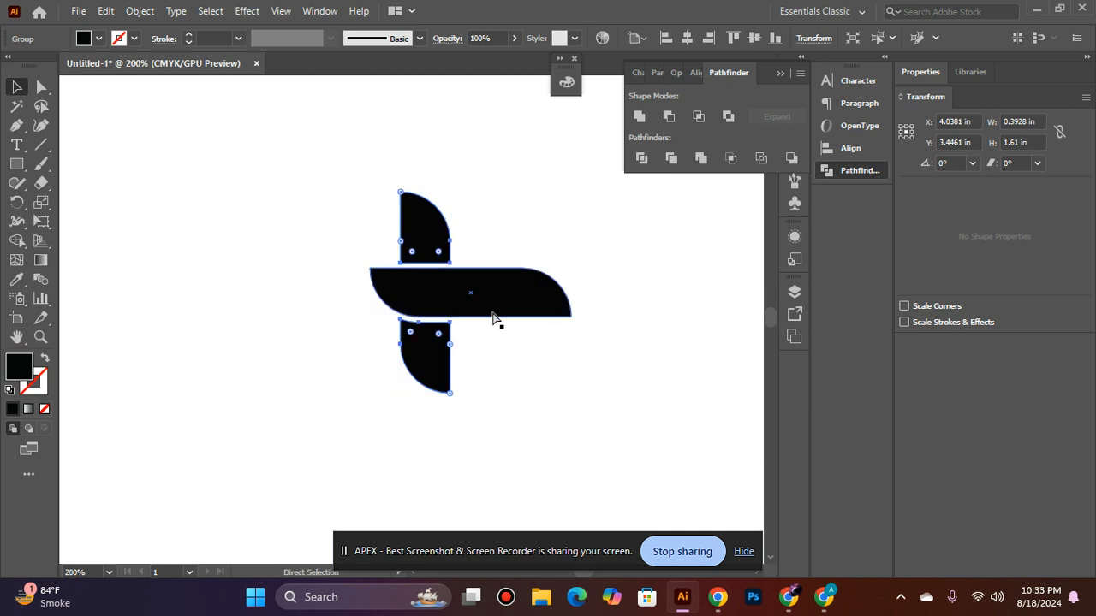
key("ctrl+z")
key("ctrl+z")
key("ctrl+z")
key("ctrl+z")
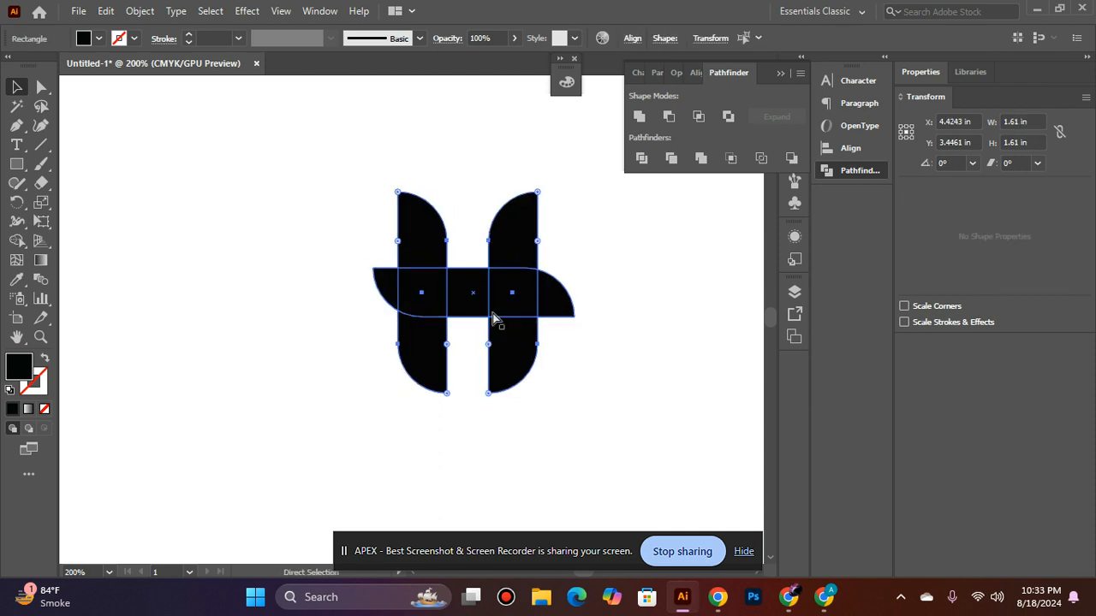
key("ctrl+z")
key("ctrl+z")
key("ctrl+z")
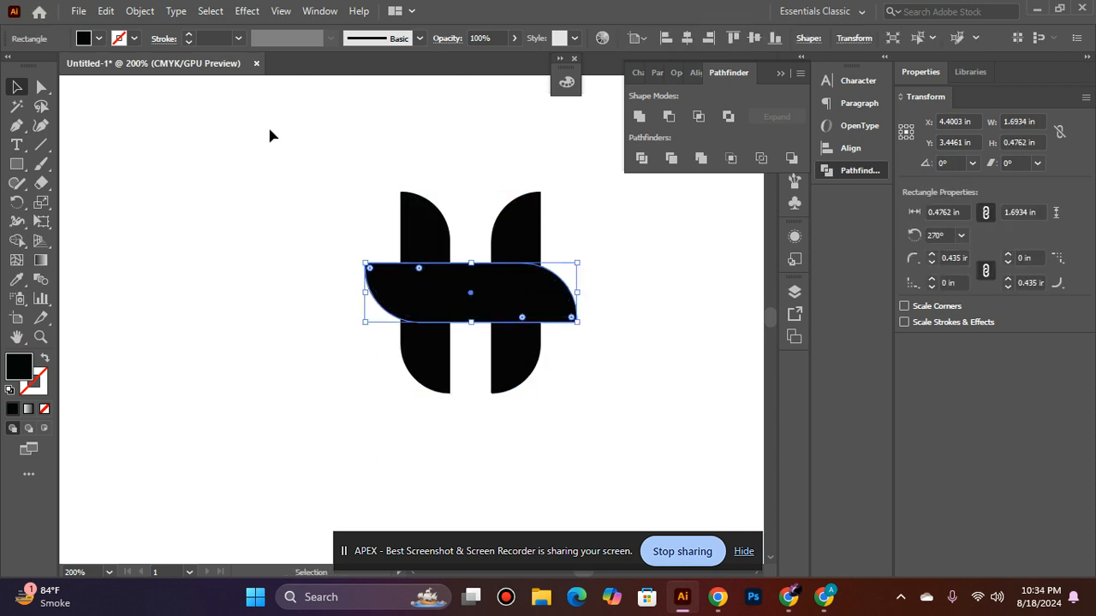
Step: Subtract the crossbar's offset shape from the left upright alone with Minus Front and deselect the result
left_click(434, 244, "shift")
left_click(668, 117)
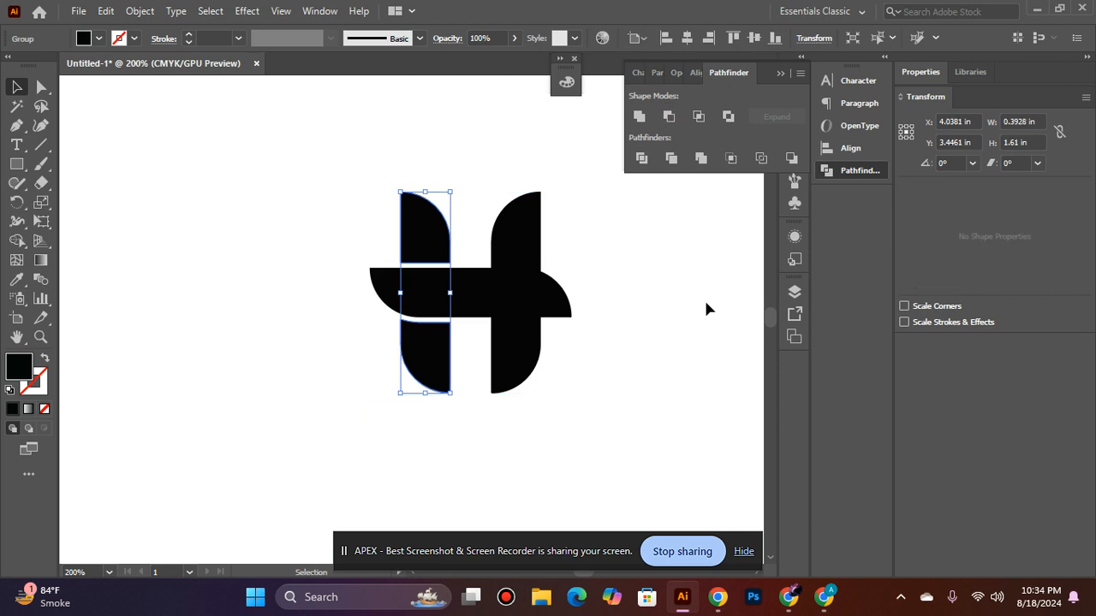
left_click(703, 298)
Step: Create a fresh offset path around the crossbar with a 0.0417 in offset, miter joins and a miter limit of 4
left_click(465, 295)
left_click(140, 11)
mouse_move(268, 396)
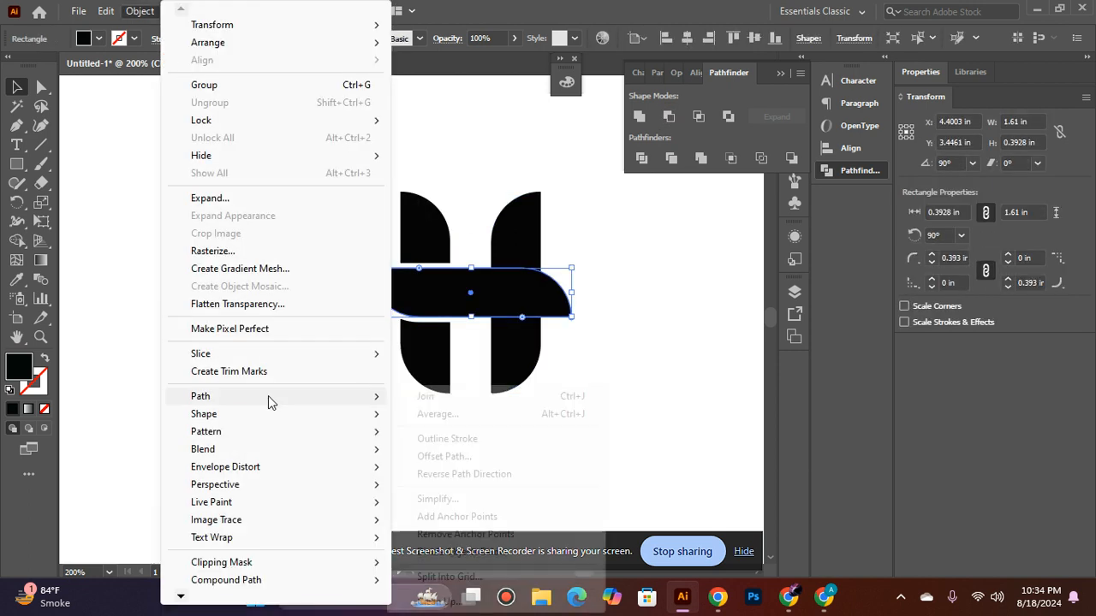
left_click(428, 455)
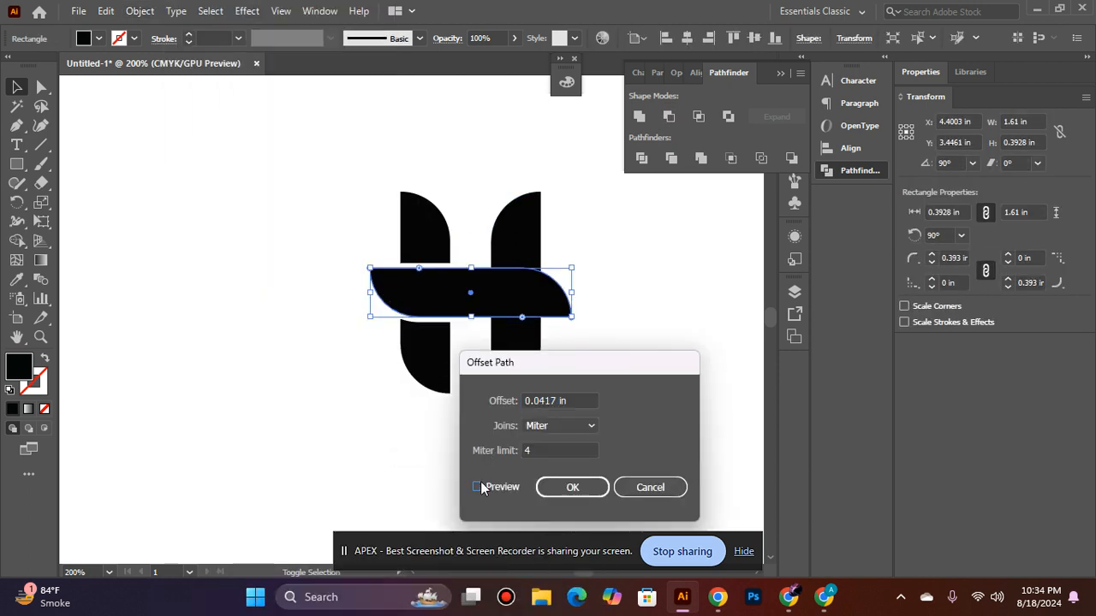
left_click(552, 496)
Step: Subtract the fresh offset shape from the right upright with Minus Front
left_click(514, 215, "shift")
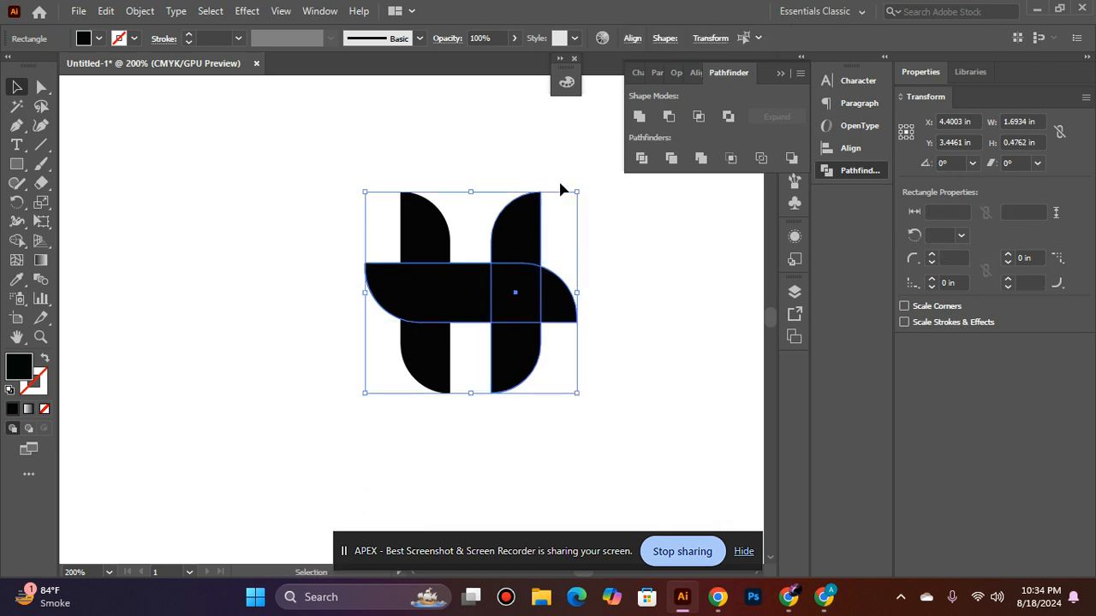
left_click(678, 109)
left_click(650, 280)
Step: Select the crossbar and all the cut upright pieces of the new H and group them
left_click(416, 294, "ctrl+alt")
left_click(417, 294, "ctrl+alt")
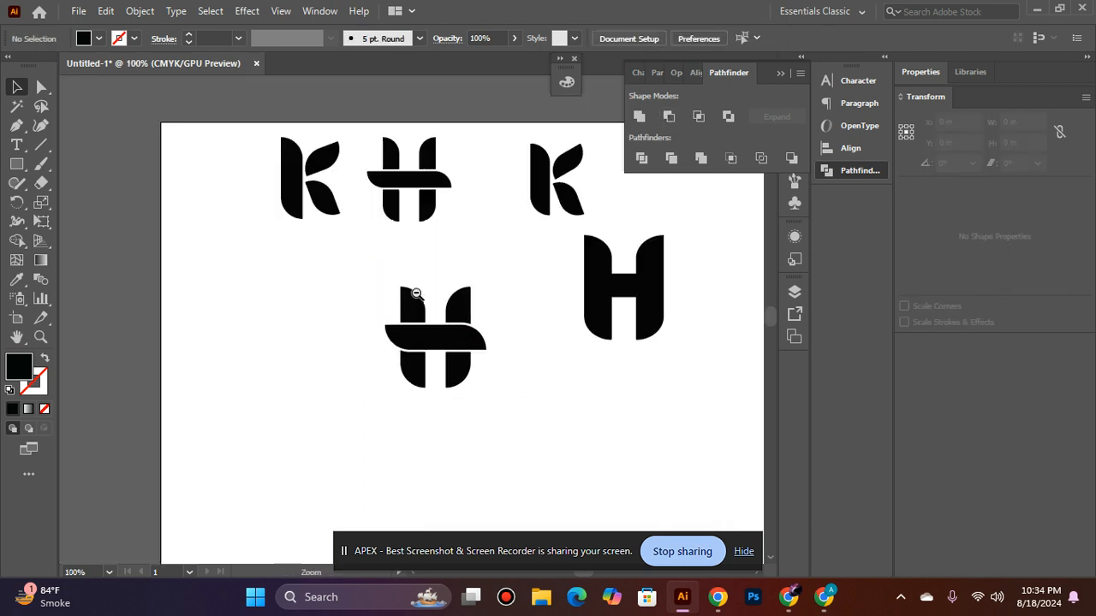
left_click_drag(504, 396, 504, 395)
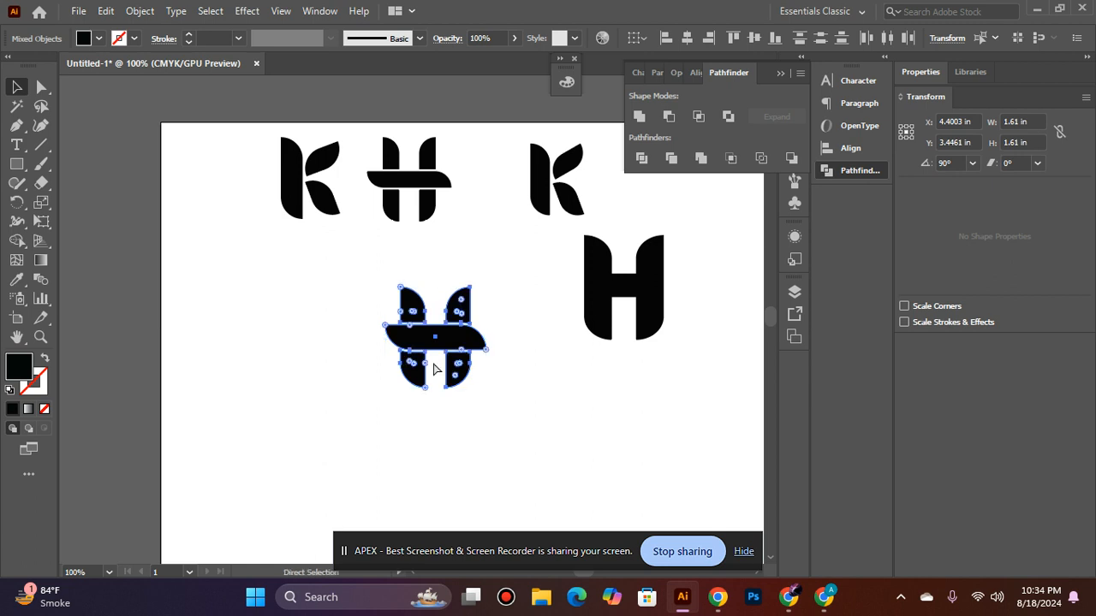
key("ctrl+g")
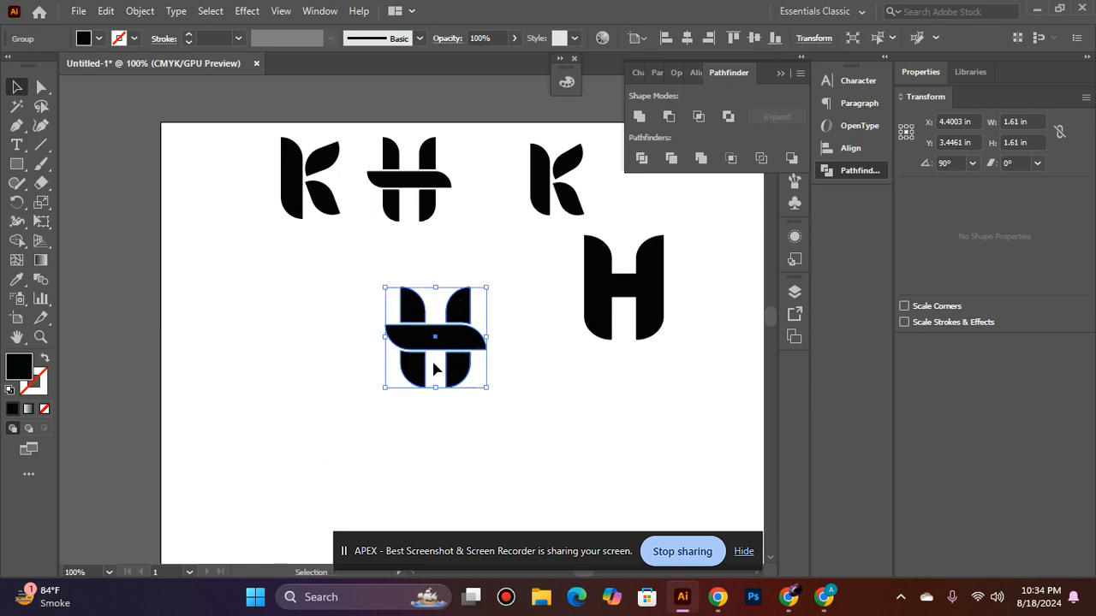
Step: Scale the grouped H down to about 1.42 in wide and move it closer to the solid H
left_click_drag(490, 288, 481, 291)
left_click(502, 293)
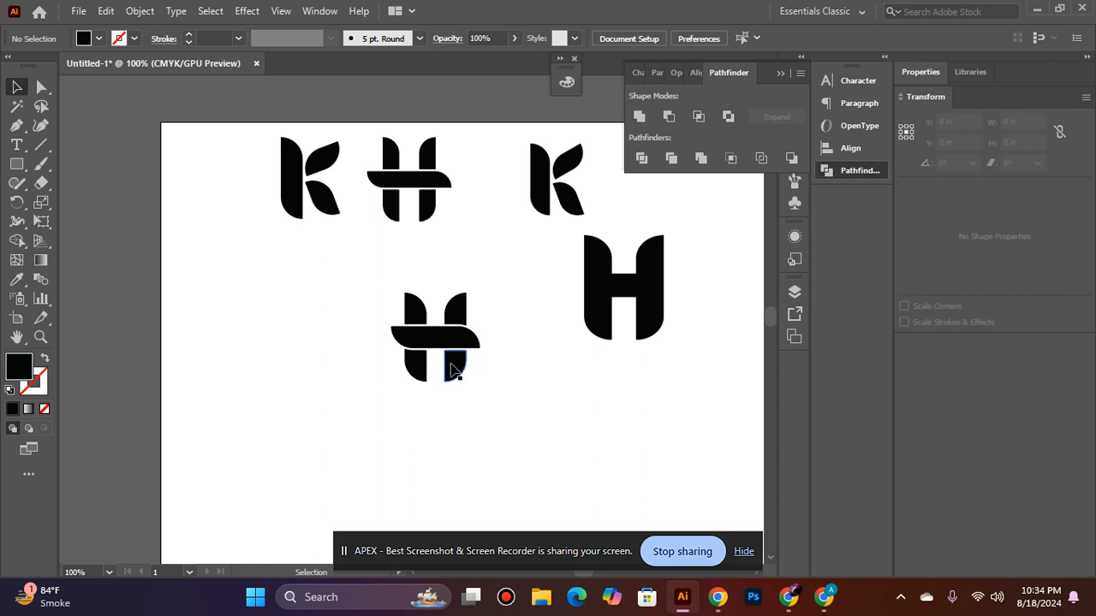
left_click_drag(453, 370, 503, 337)
Step: Move the separate K into the row beside the new H and enlarge both letters slightly
left_click_drag(552, 199, 354, 315)
left_click_drag(385, 263, 396, 254)
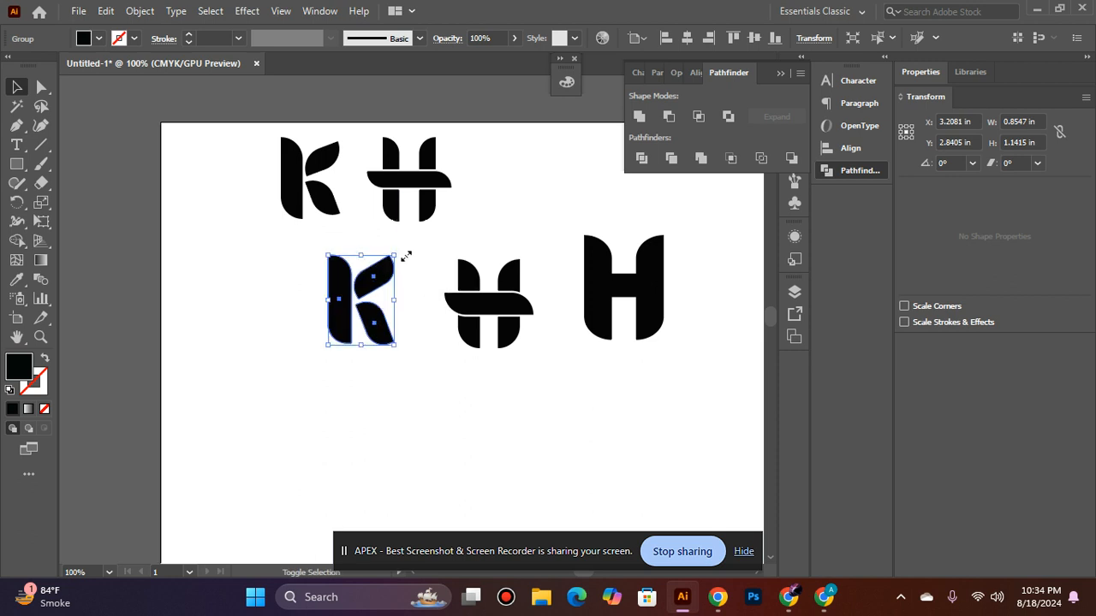
left_click(496, 287)
left_click_drag(532, 257, 538, 253)
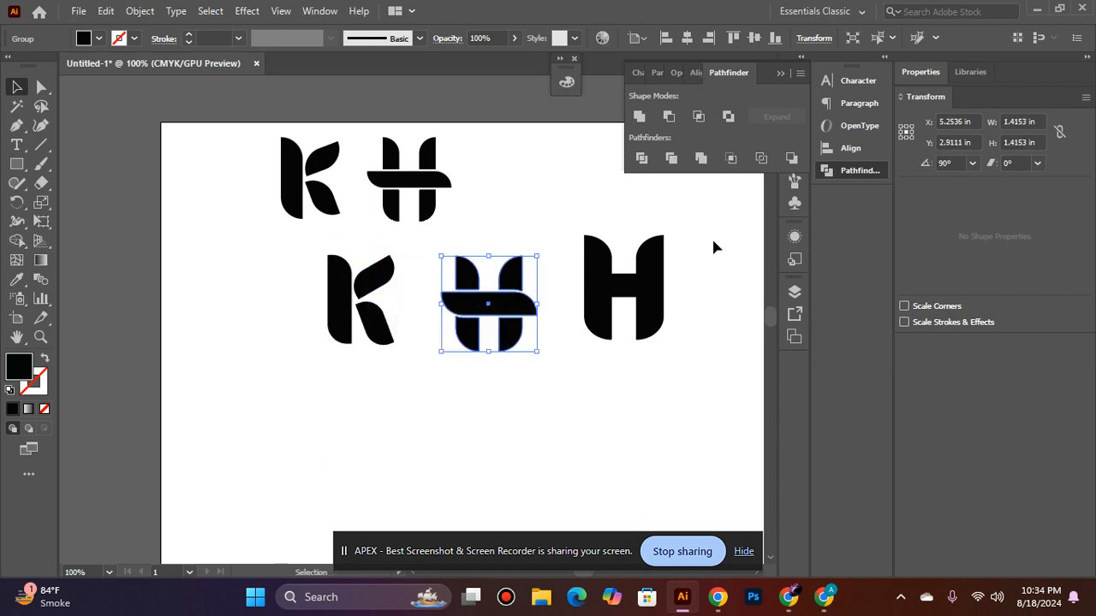
Step: Select the K, the new H and the solid H in the lower row and open the alignment options
left_click(665, 291)
left_click(531, 324, "shift")
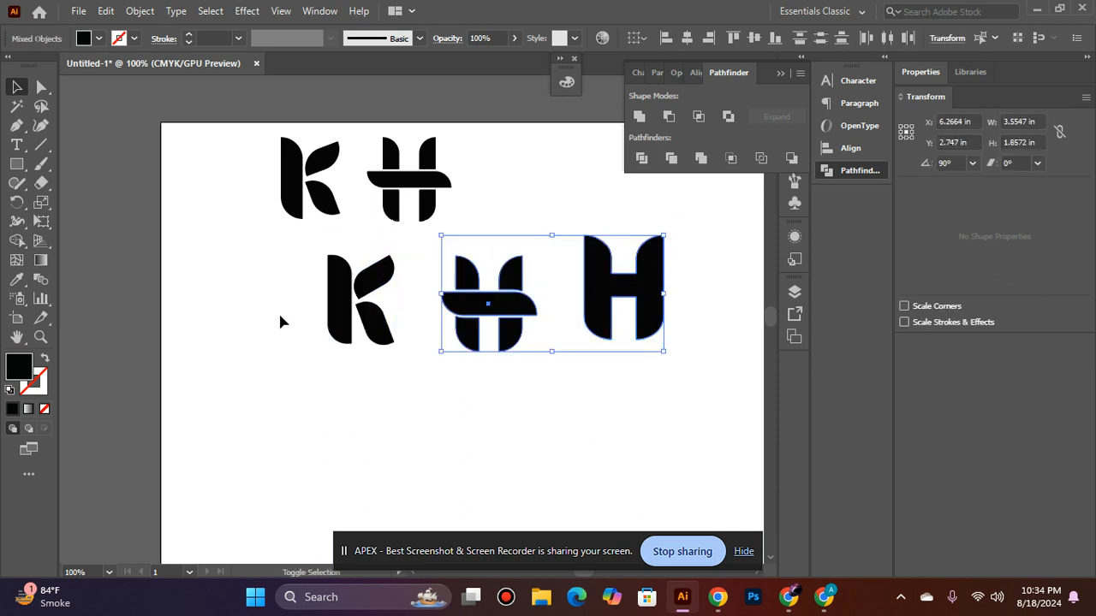
left_click(359, 300, "shift")
left_click(696, 73)
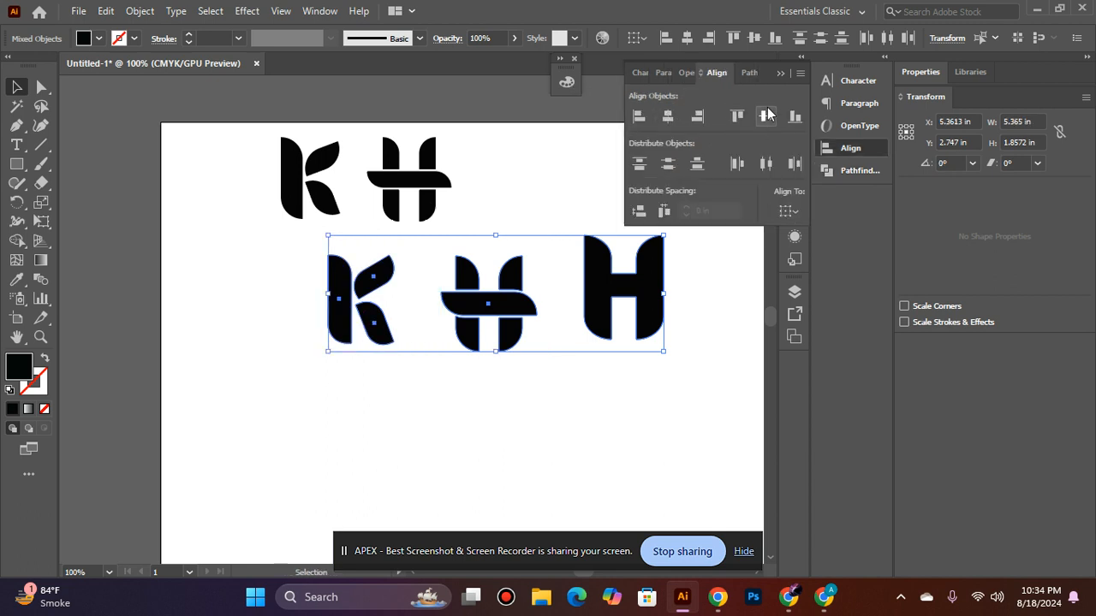